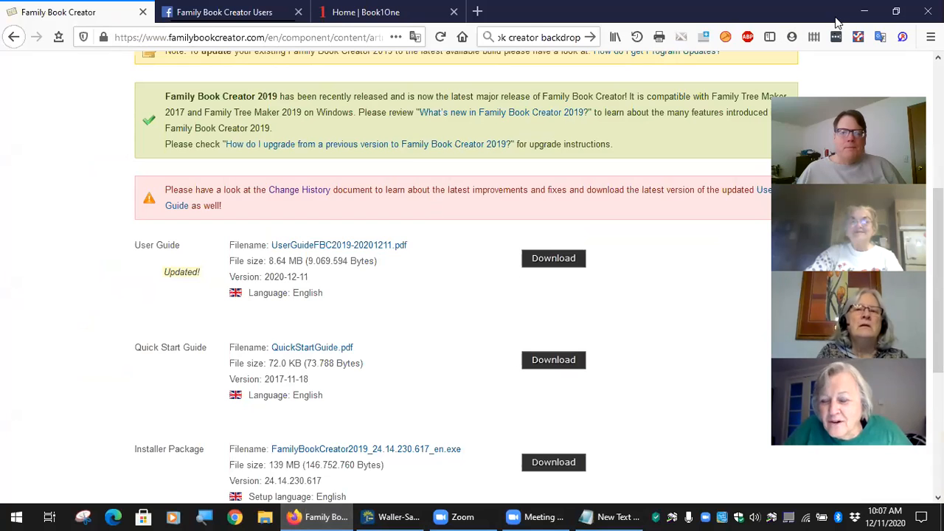
Switch to the Family Book Creator Users group and examine the Build 606 announcement and its links.
scroll(383, 132, up, 3)
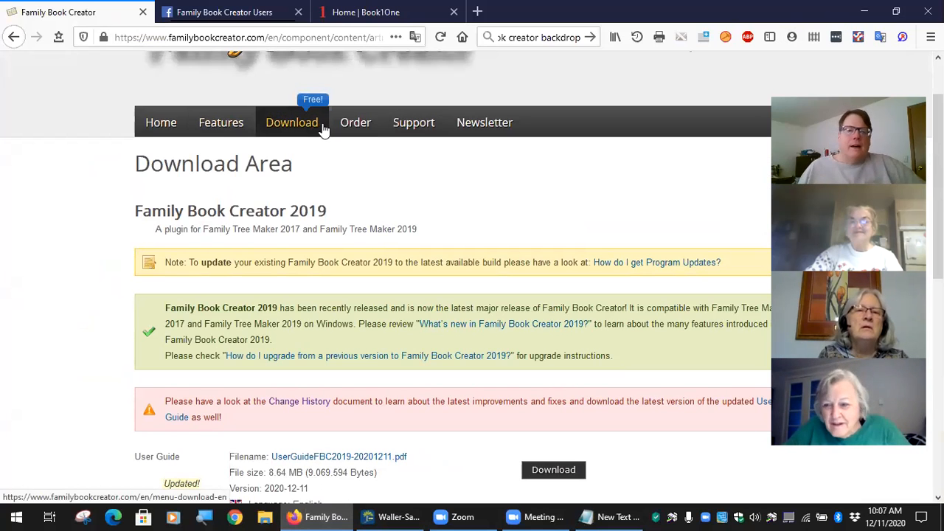
click(222, 12)
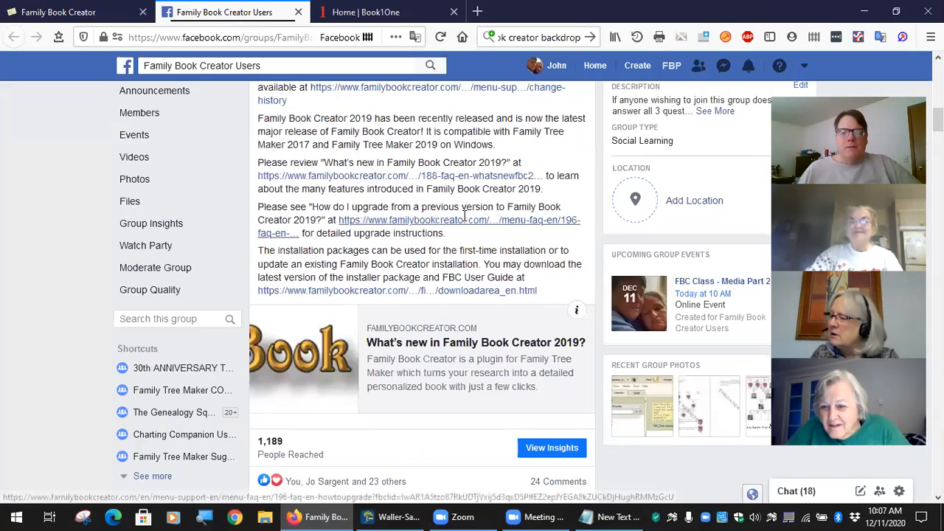
scroll(464, 221, up, 2)
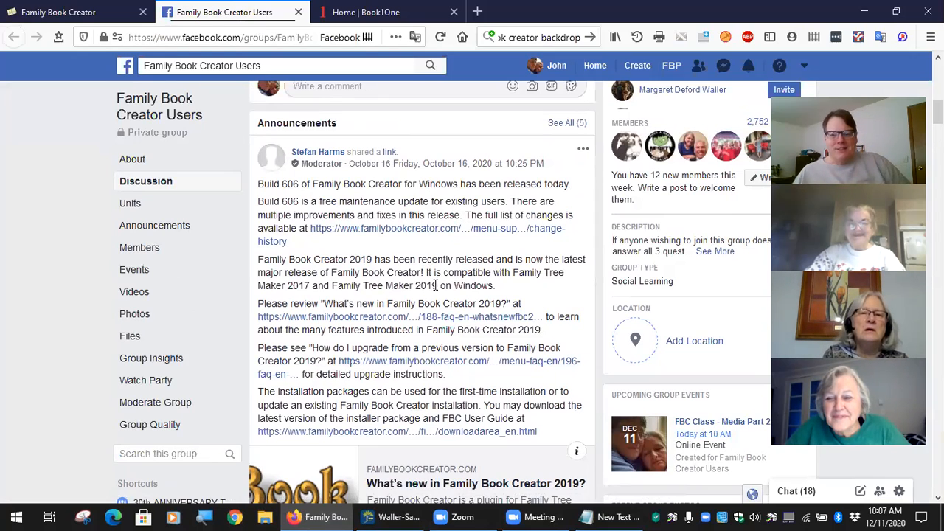
scroll(442, 258, down, 2)
scroll(460, 197, up, 1)
scroll(460, 198, up, 5)
scroll(453, 264, down, 3)
scroll(453, 263, down, 1)
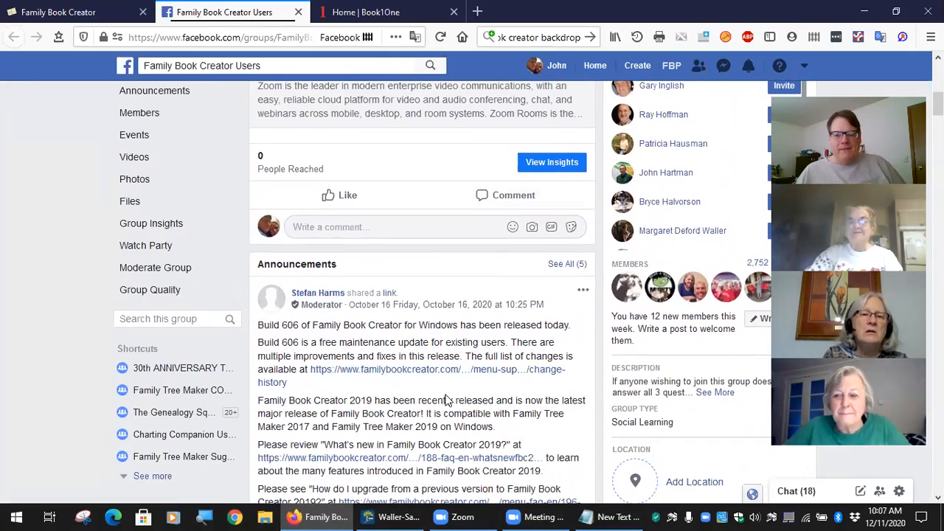
scroll(434, 396, down, 2)
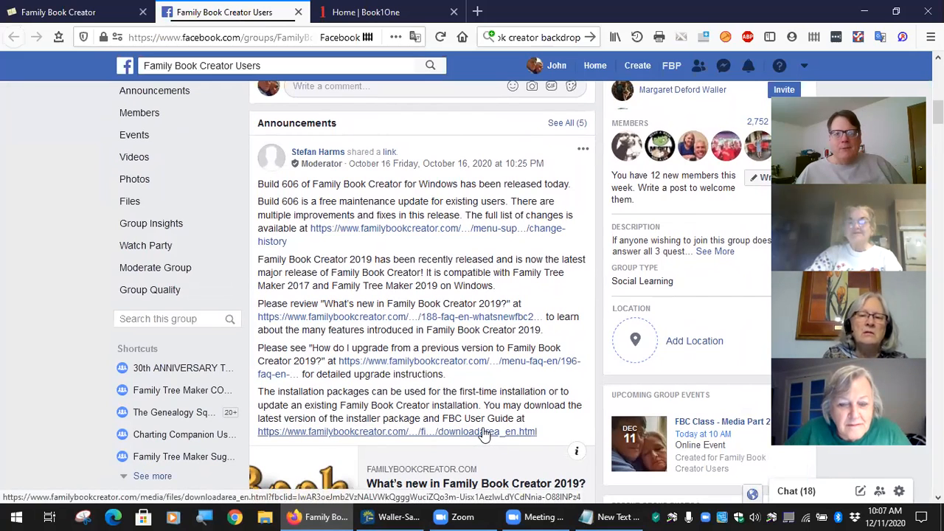
Return to the Family Book Creator Download Area and review the User Guide, Quick Start Guide and Installer Package entries.
click(483, 433)
click(10, 38)
scroll(390, 383, down, 1)
scroll(388, 379, up, 1)
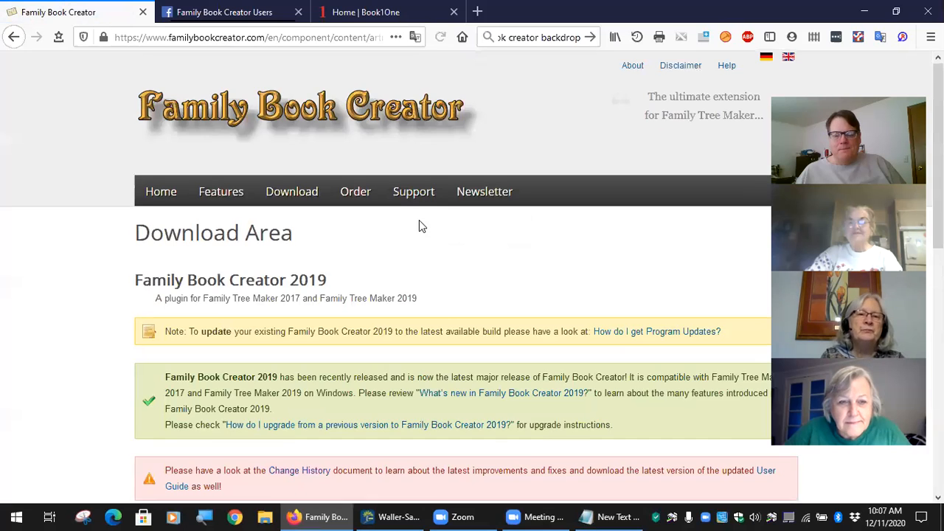
scroll(419, 220, down, 3)
scroll(419, 220, down, 2)
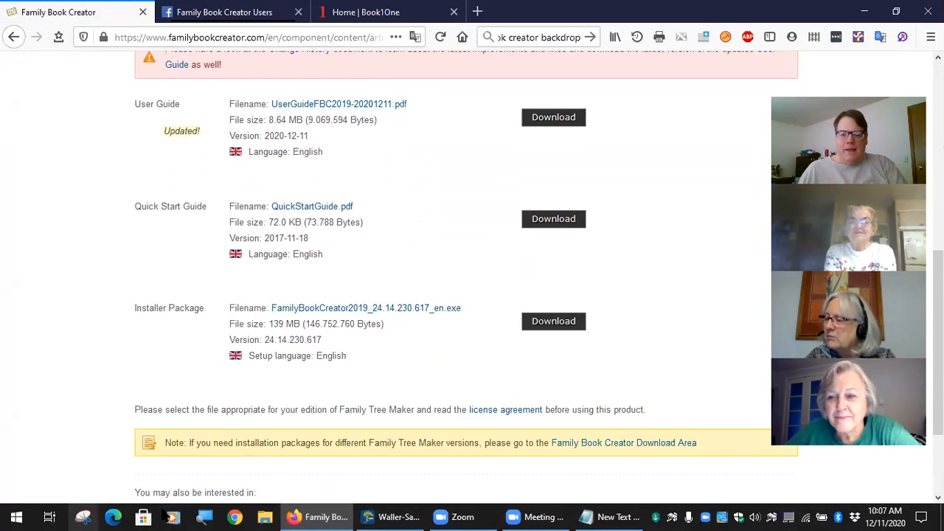
In File Explorer, open UserGuideFBC2019-20201211.pdf from the Desktop folder Misc > Genealogy > Family Book Creator.
click(264, 516)
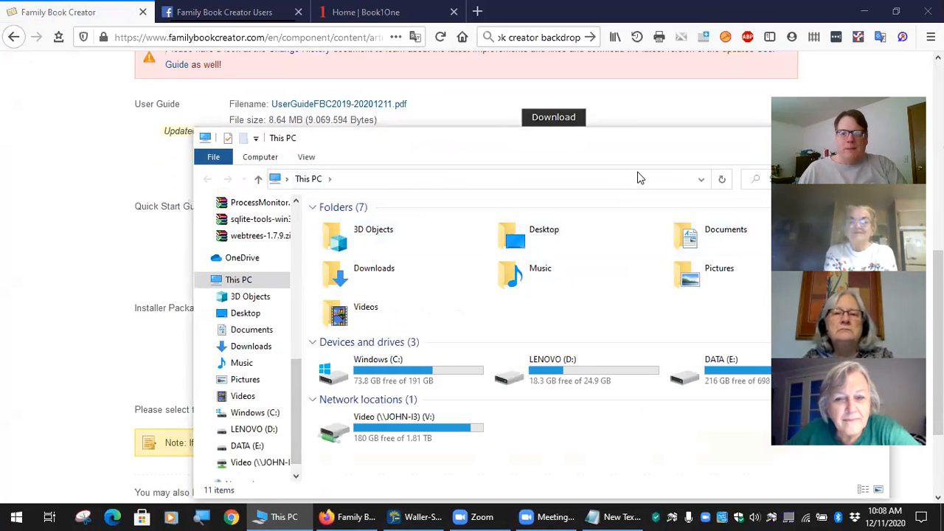
drag(647, 140, 453, 123)
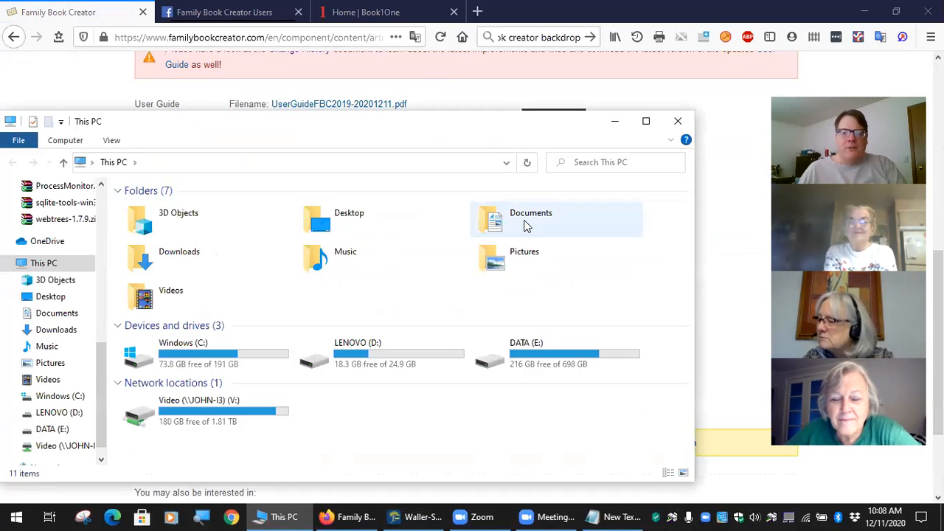
scroll(40, 332, up, 4)
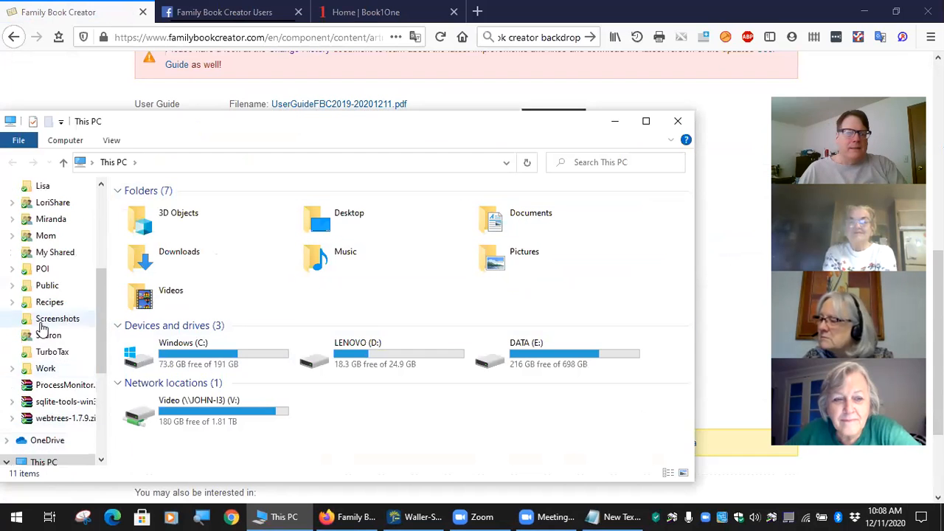
scroll(41, 332, up, 5)
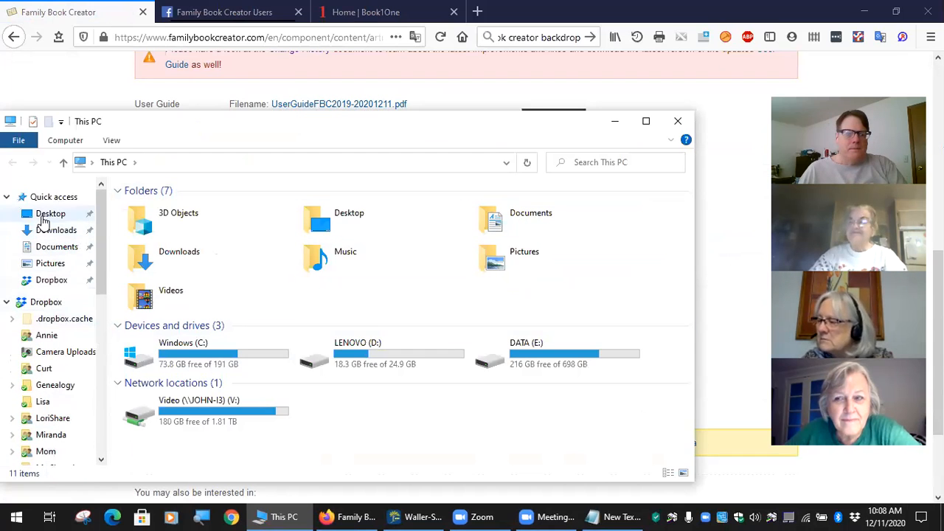
click(43, 216)
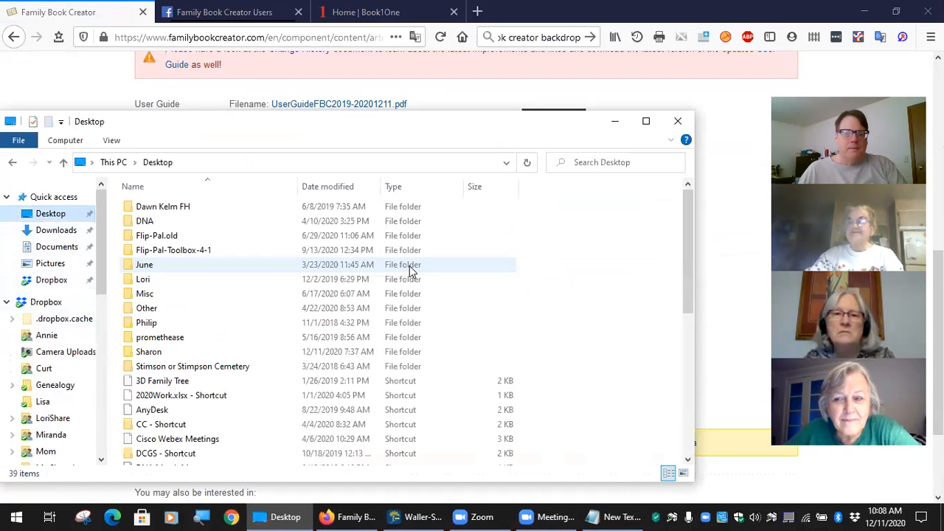
double_click(156, 294)
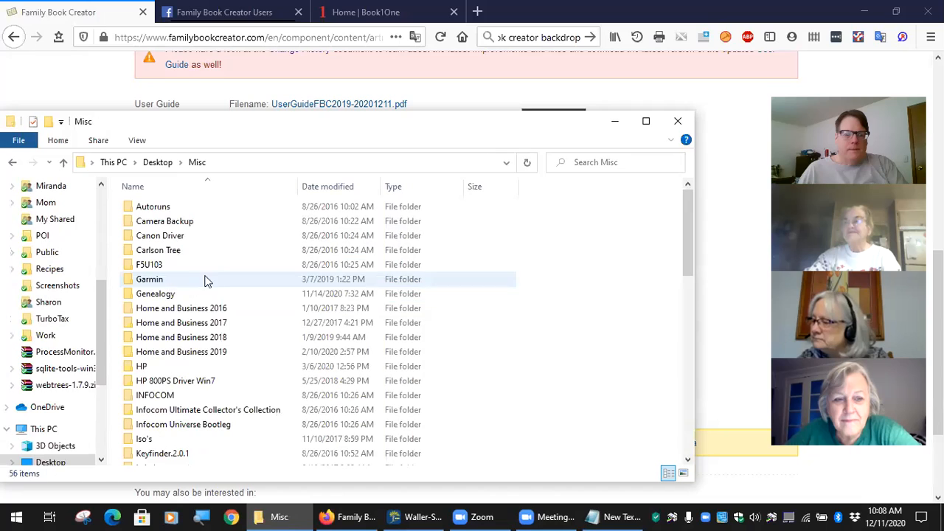
double_click(158, 296)
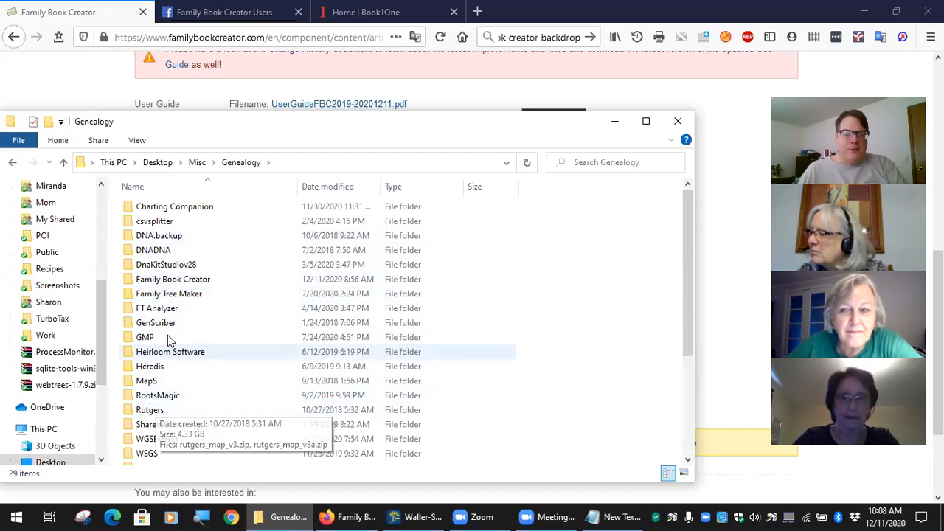
double_click(184, 280)
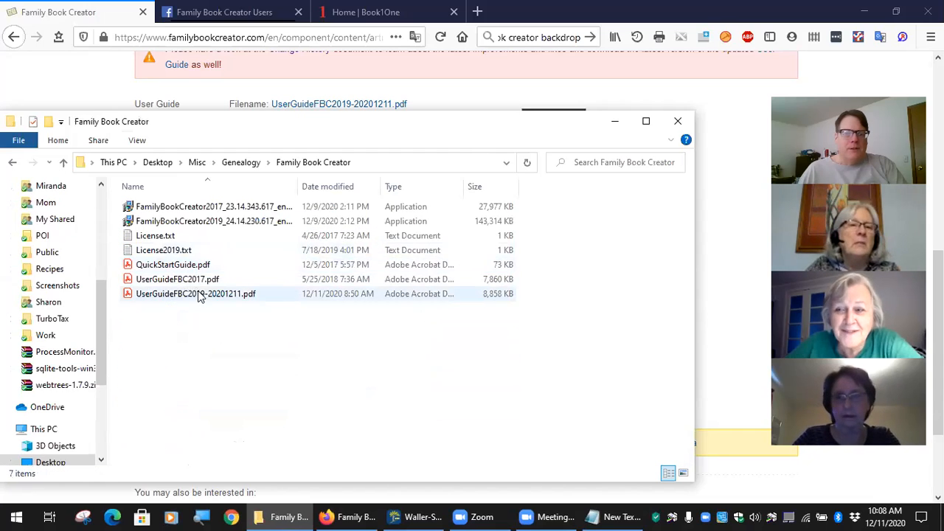
double_click(201, 295)
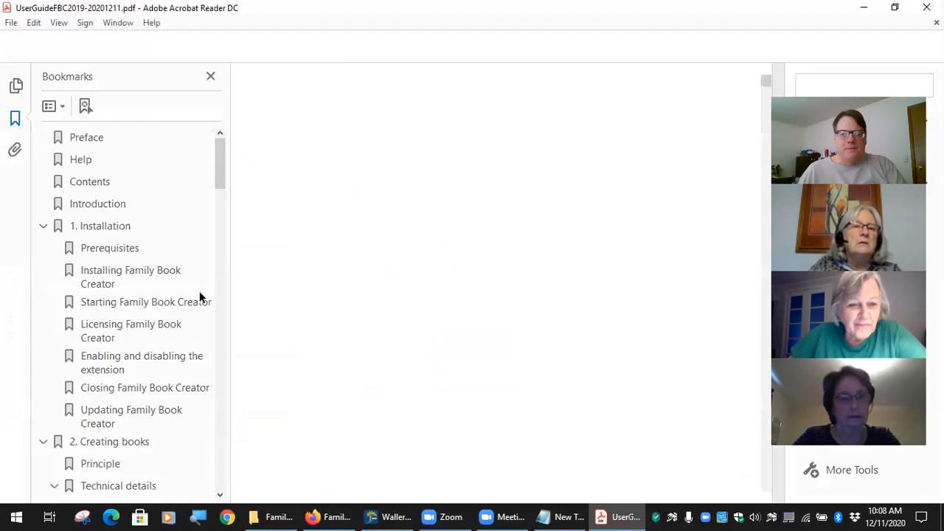
Go to the Media categories section of the guide's Appendix using its bookmark, and hide the bookmark list.
drag(221, 180, 232, 424)
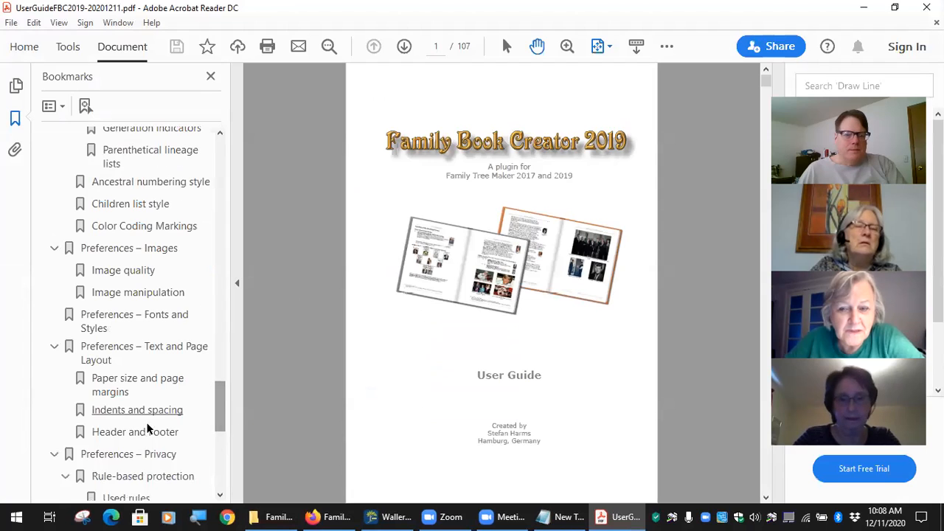
scroll(199, 427, down, 10)
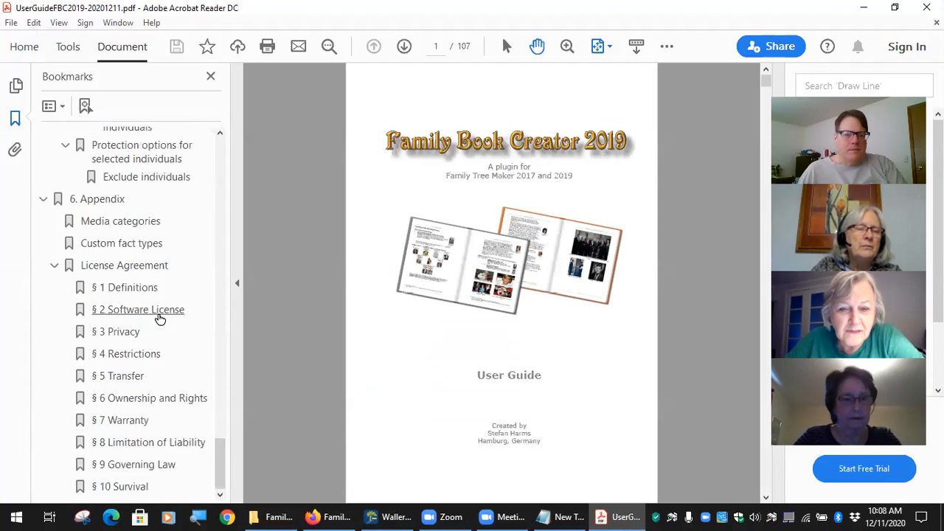
click(183, 223)
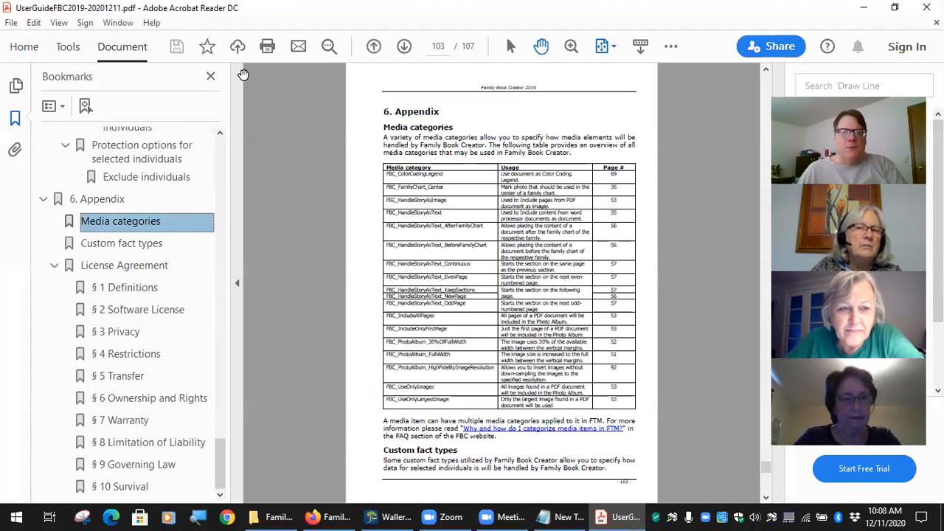
click(210, 78)
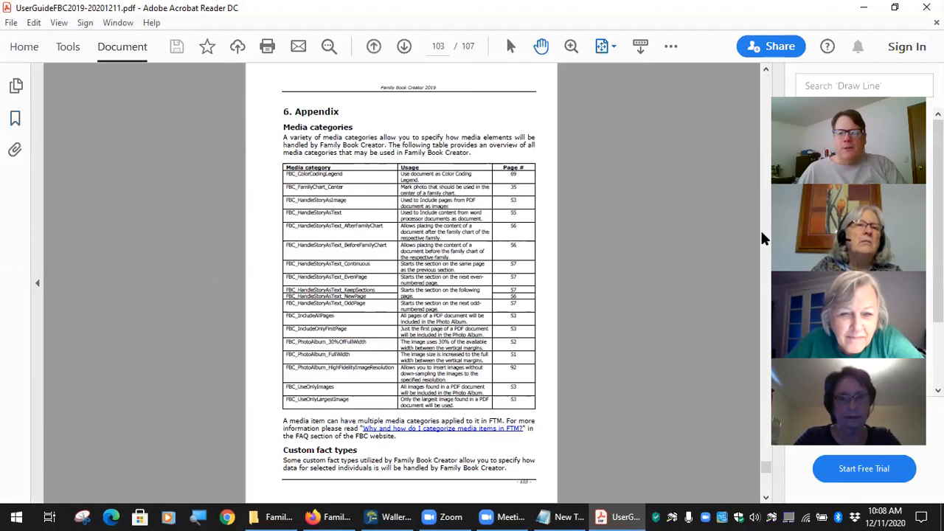
Display the page with Fit to Width Scrolling and read through the media categories table and its page references.
click(613, 47)
click(623, 68)
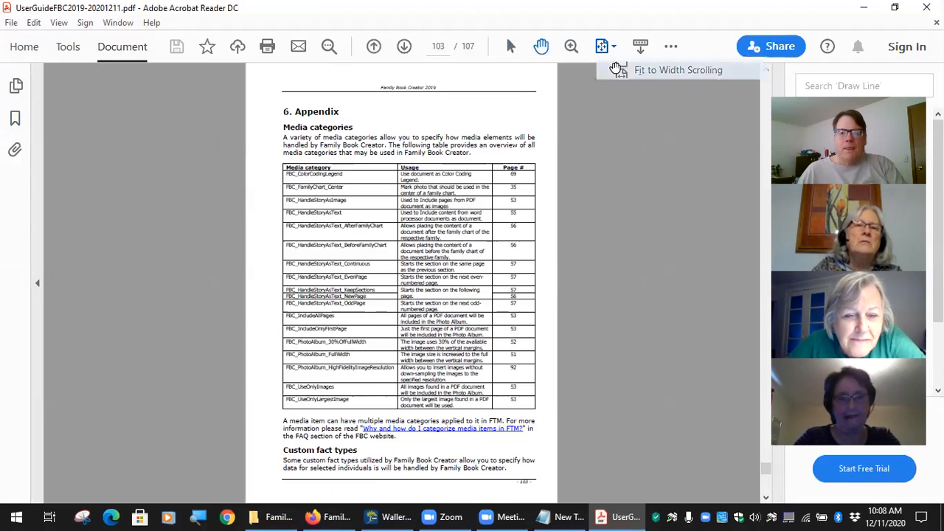
scroll(221, 252, down, 2)
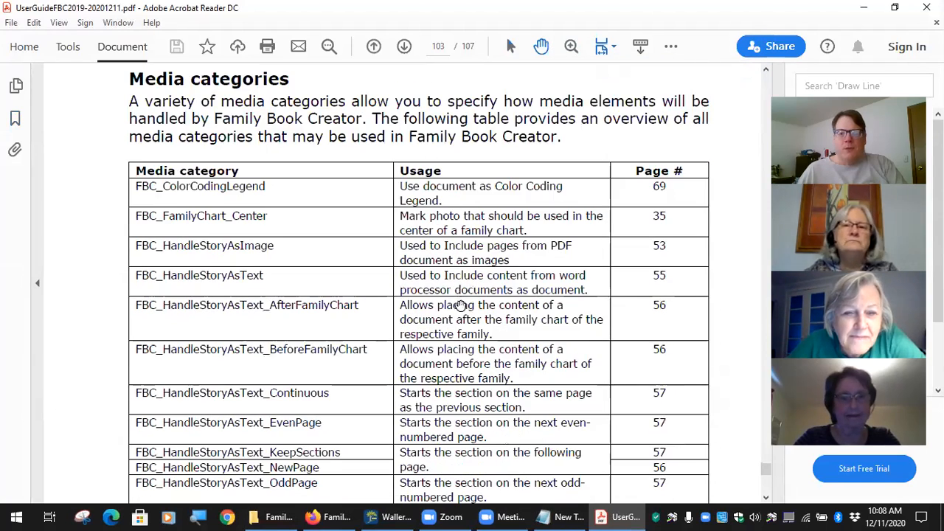
scroll(461, 306, down, 1)
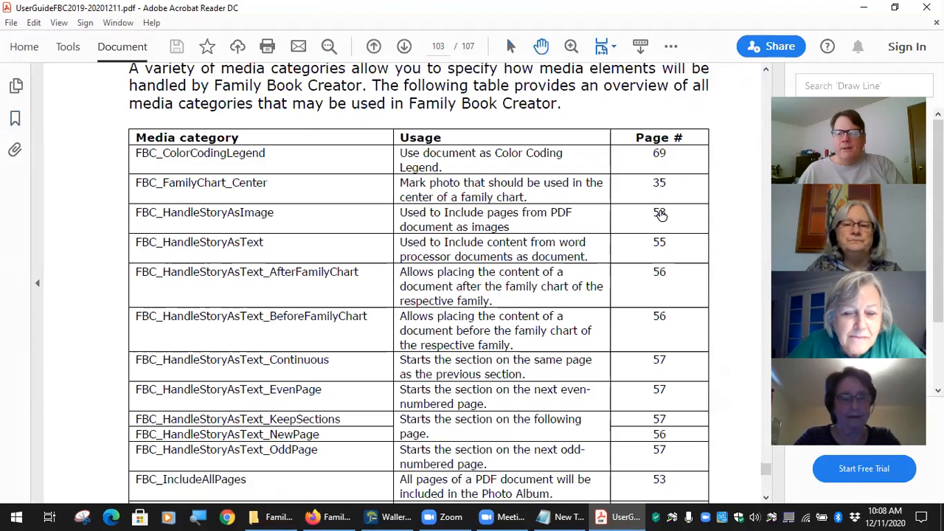
scroll(657, 368, down, 4)
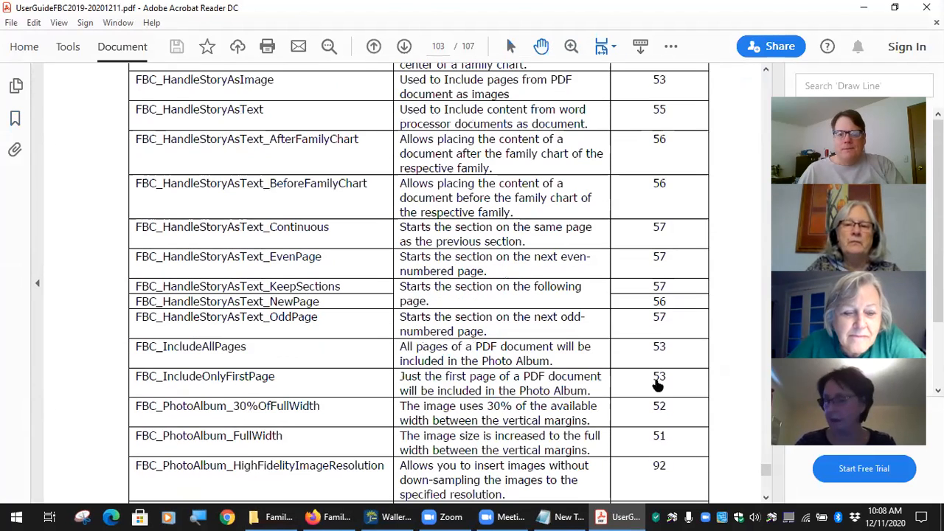
scroll(653, 297, down, 1)
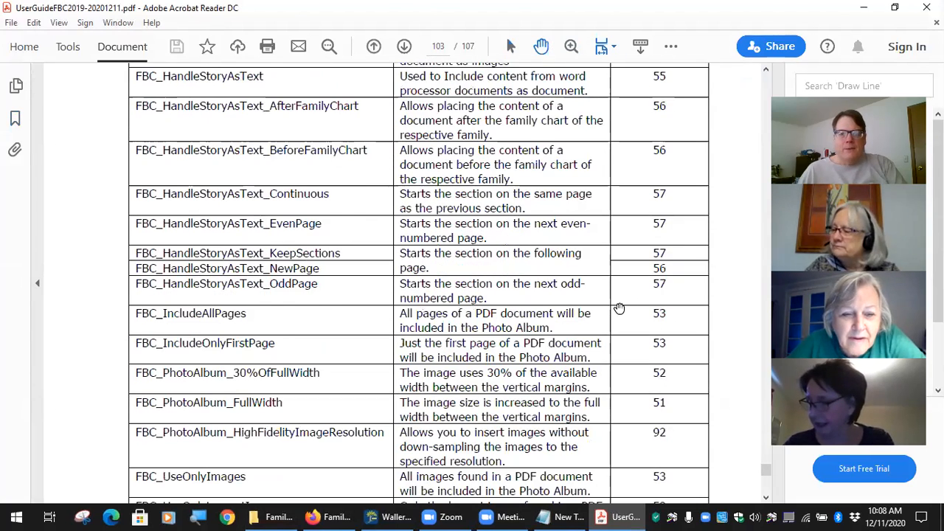
scroll(627, 302, up, 2)
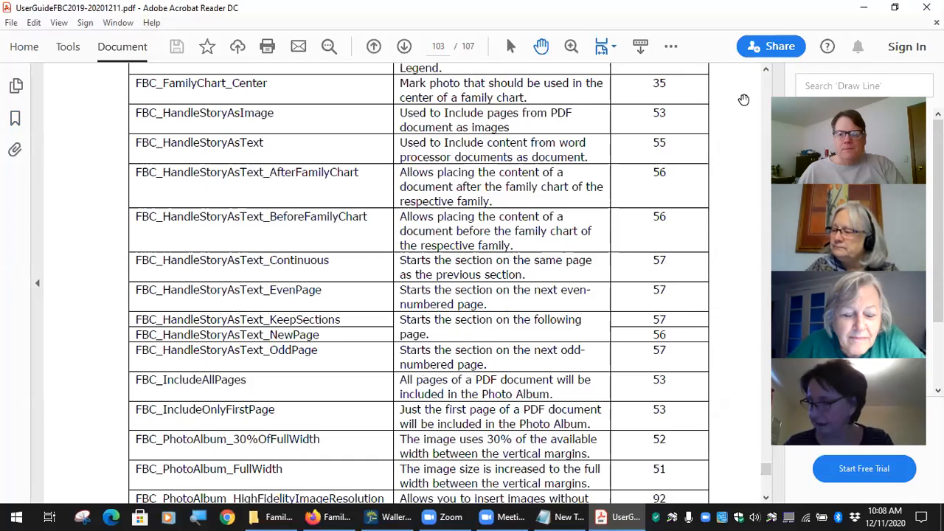
Follow the FBC_HandleStoryAsText page reference and read the section on including content from word processor documents.
click(659, 144)
scroll(429, 169, up, 6)
scroll(430, 169, up, 4)
scroll(430, 169, down, 11)
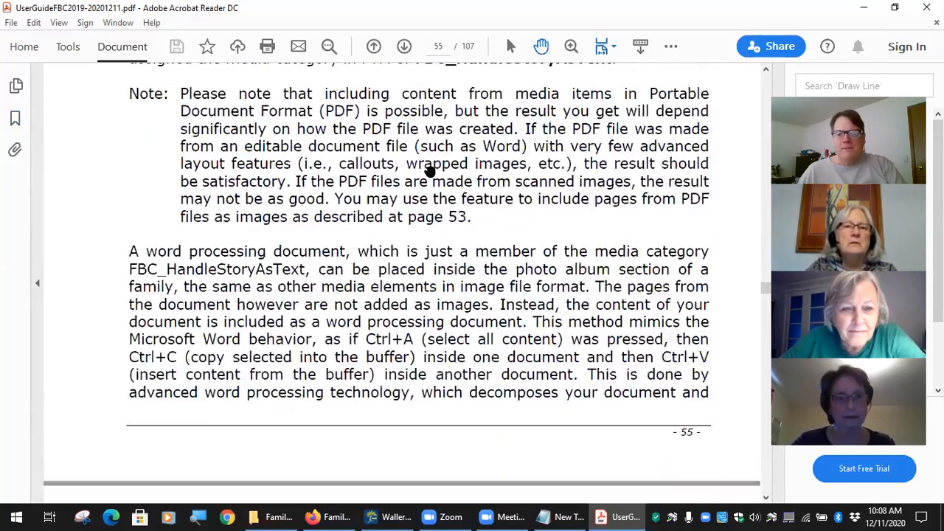
scroll(430, 169, down, 5)
scroll(430, 172, down, 3)
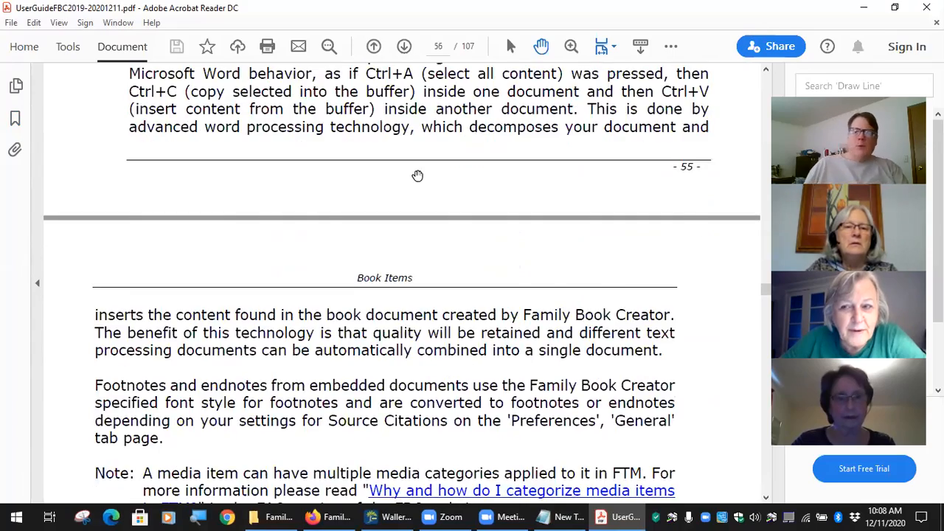
scroll(421, 178, up, 11)
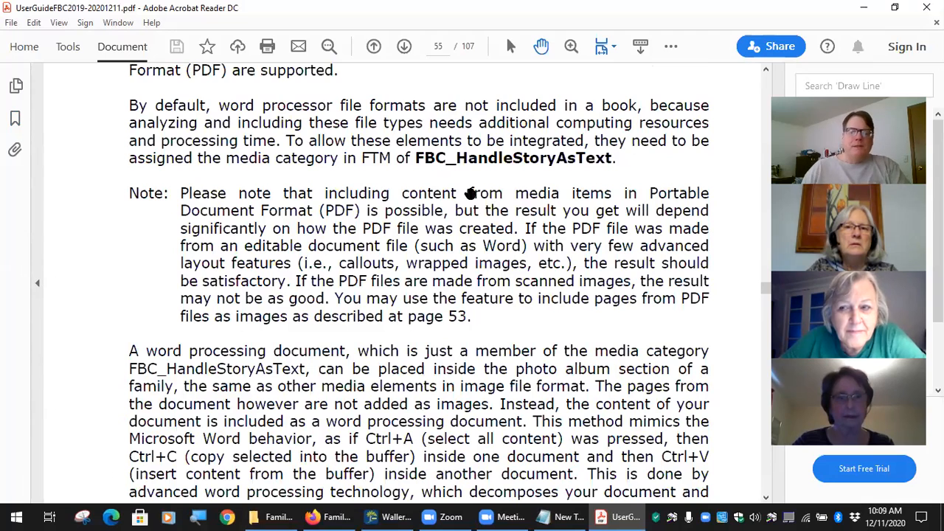
scroll(471, 194, up, 4)
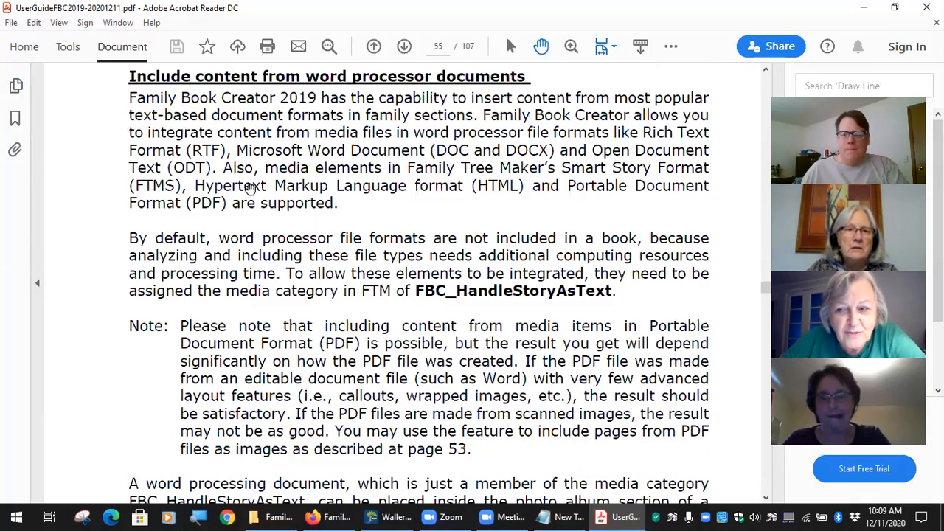
Return to the Media categories table in the Appendix through the guide's bookmarks.
scroll(594, 251, down, 20)
drag(764, 290, 713, 439)
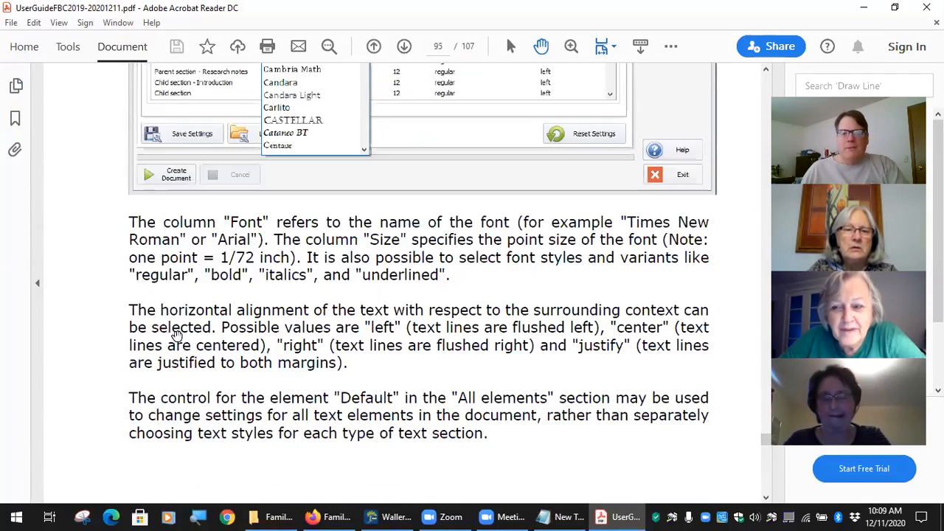
click(16, 85)
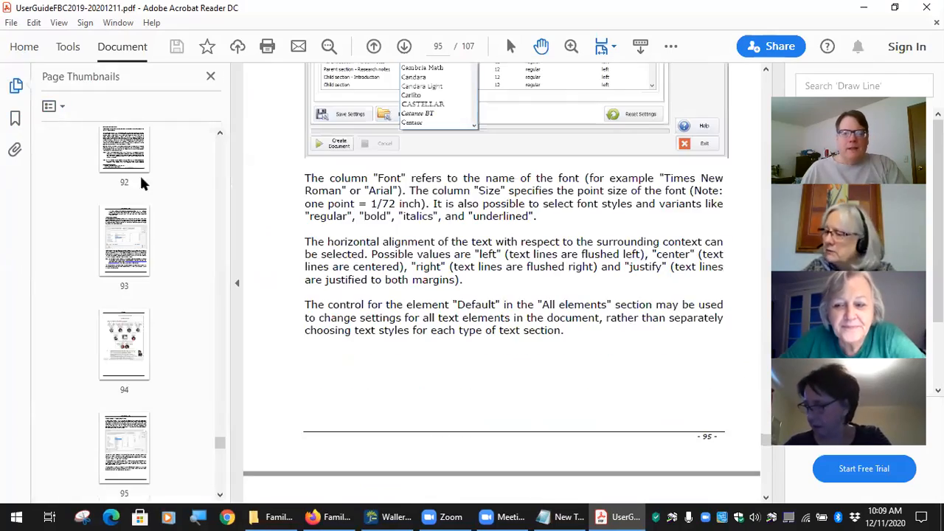
click(16, 86)
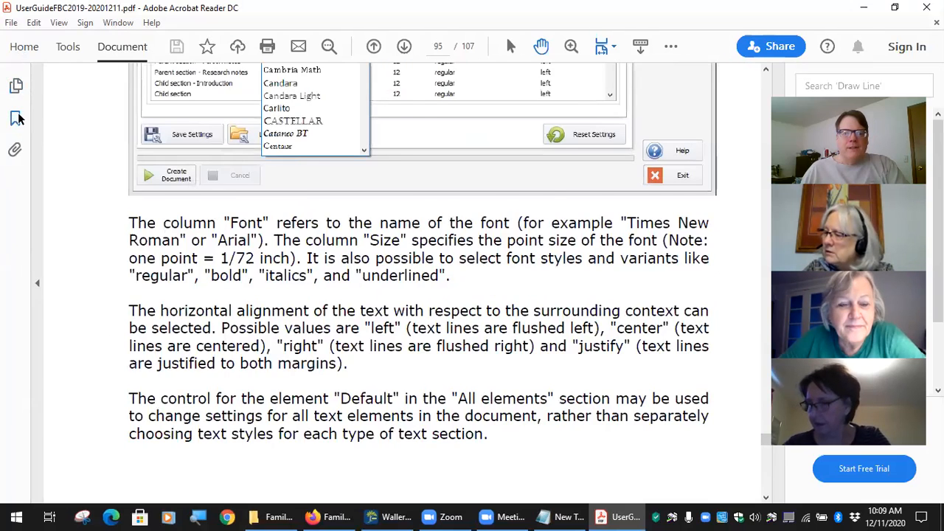
click(15, 118)
scroll(137, 312, down, 3)
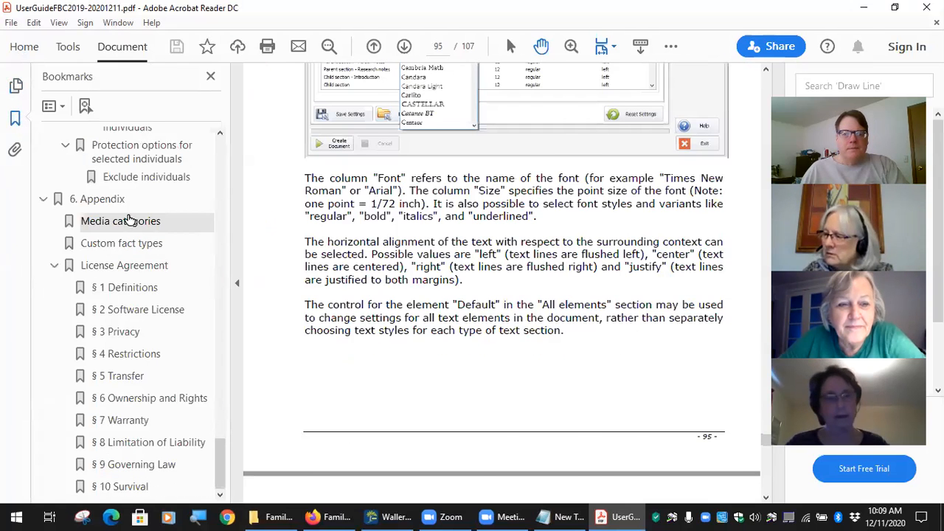
click(126, 220)
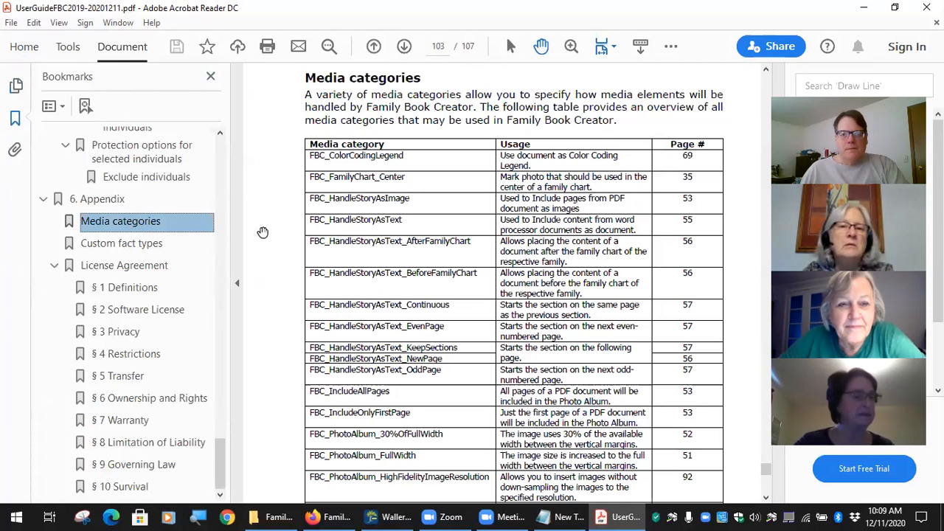
Hide the bookmark list and read through the Media categories table and the Custom Fact Type table in the Appendix.
click(234, 283)
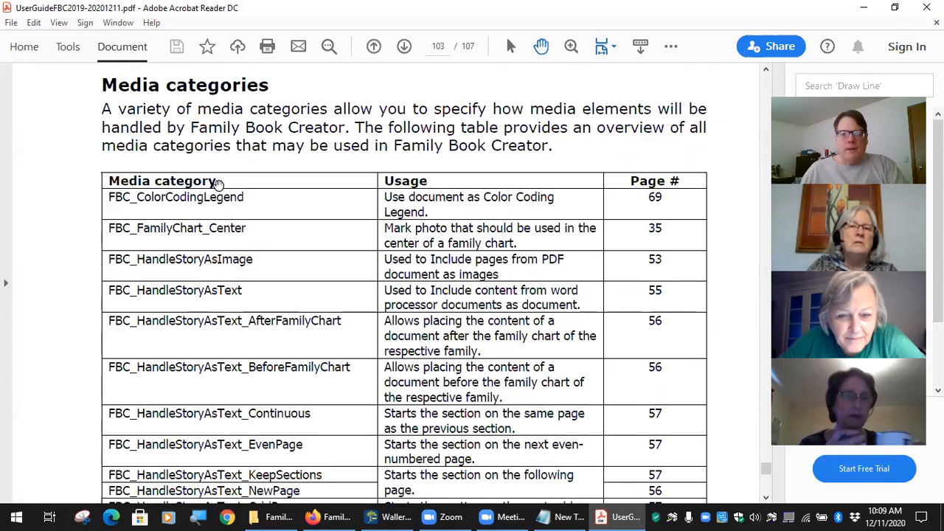
scroll(217, 185, down, 6)
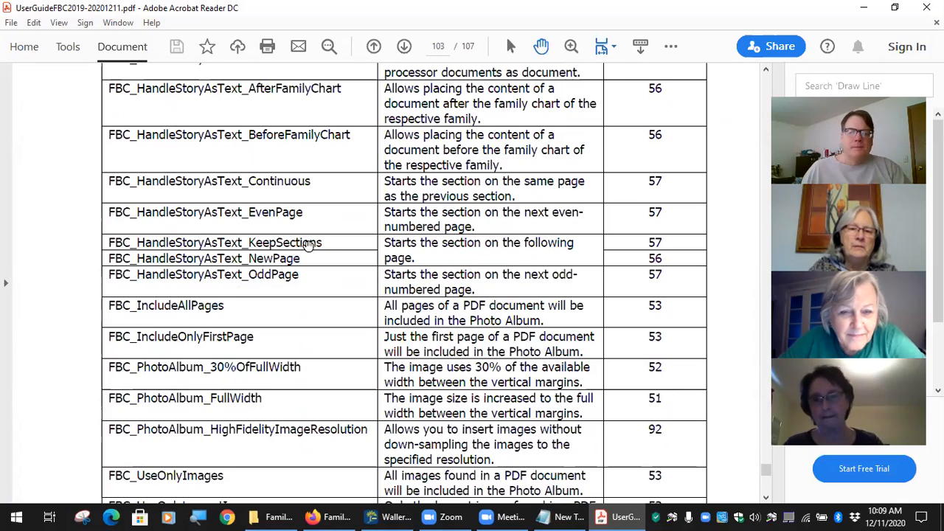
scroll(316, 264, up, 1)
scroll(316, 285, down, 5)
scroll(316, 286, down, 11)
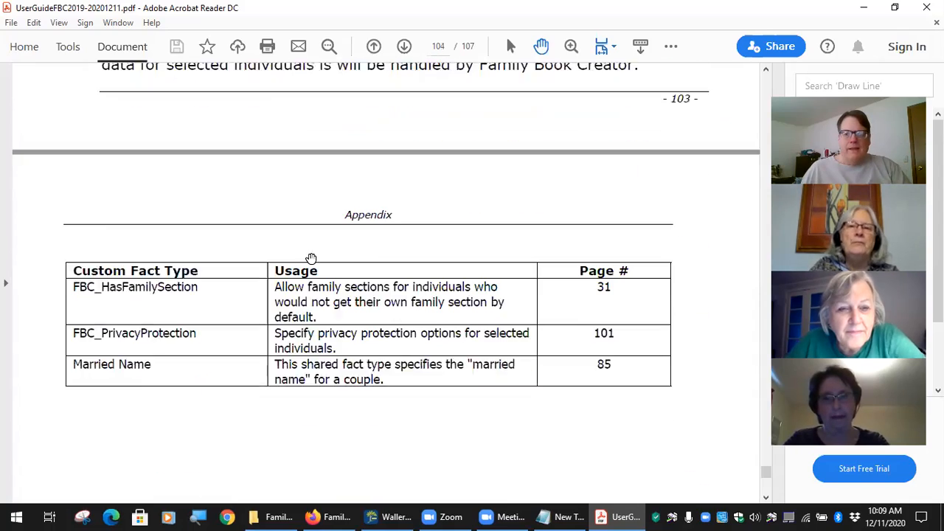
scroll(310, 258, down, 1)
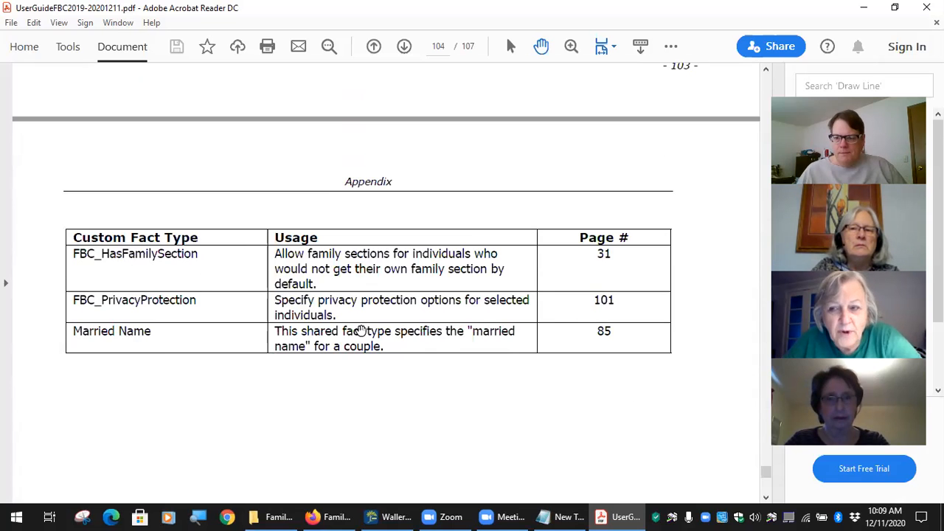
scroll(361, 331, up, 15)
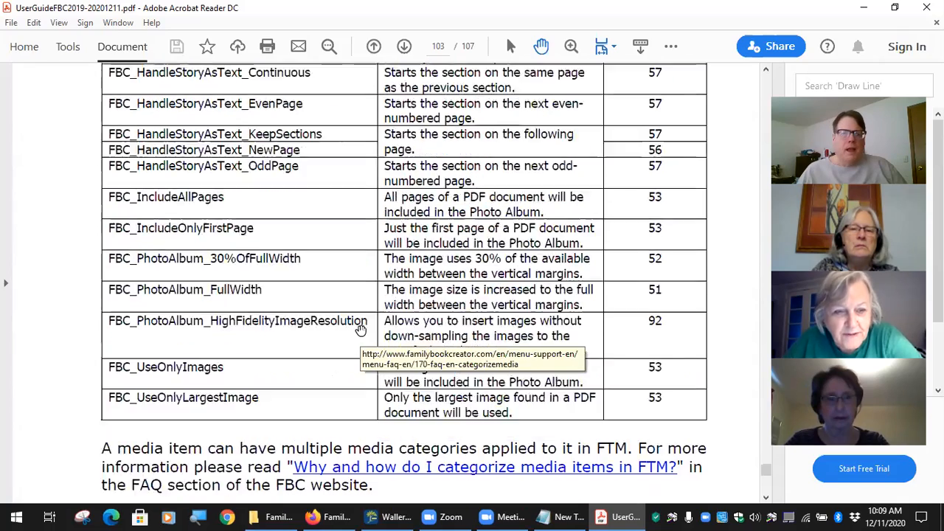
scroll(273, 221, up, 2)
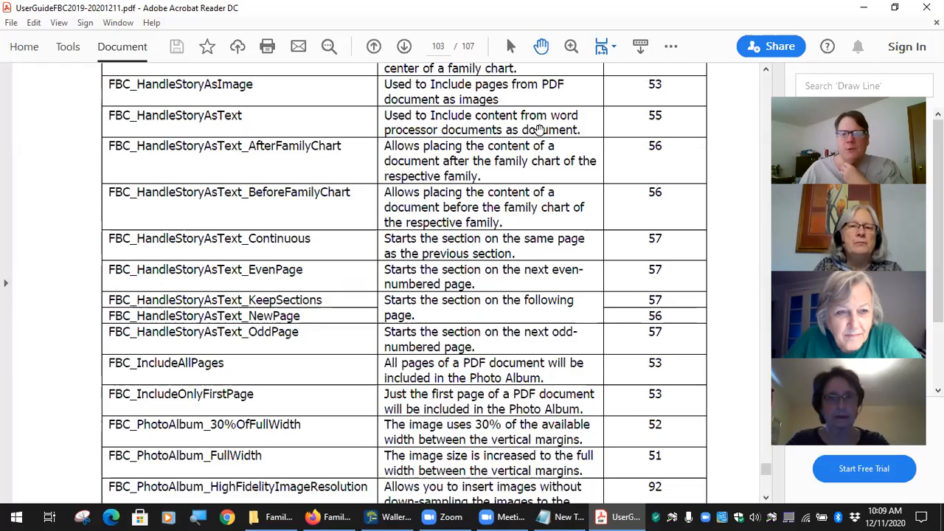
Follow the page 55 reference for FBC_HandleStoryAsText and review the supported formats and the note about PDF content.
click(654, 117)
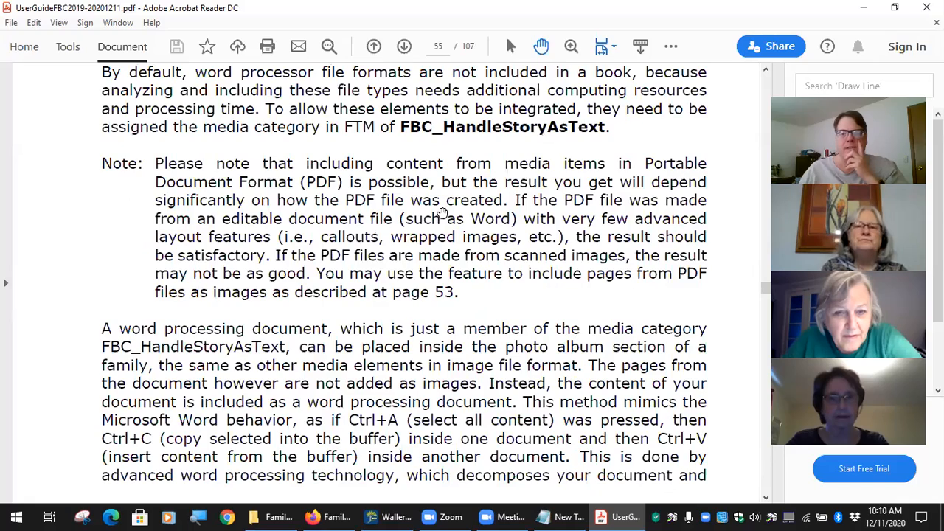
scroll(443, 212, up, 3)
scroll(362, 162, up, 2)
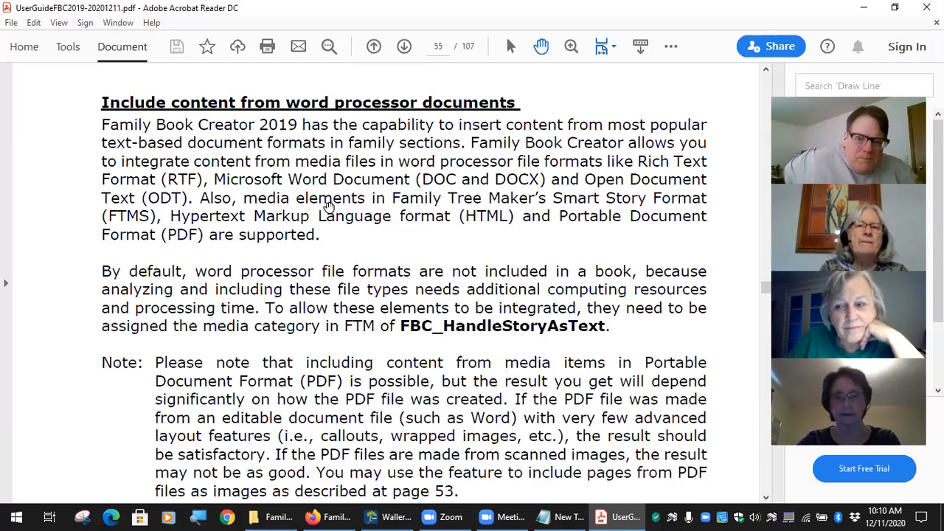
scroll(472, 231, down, 4)
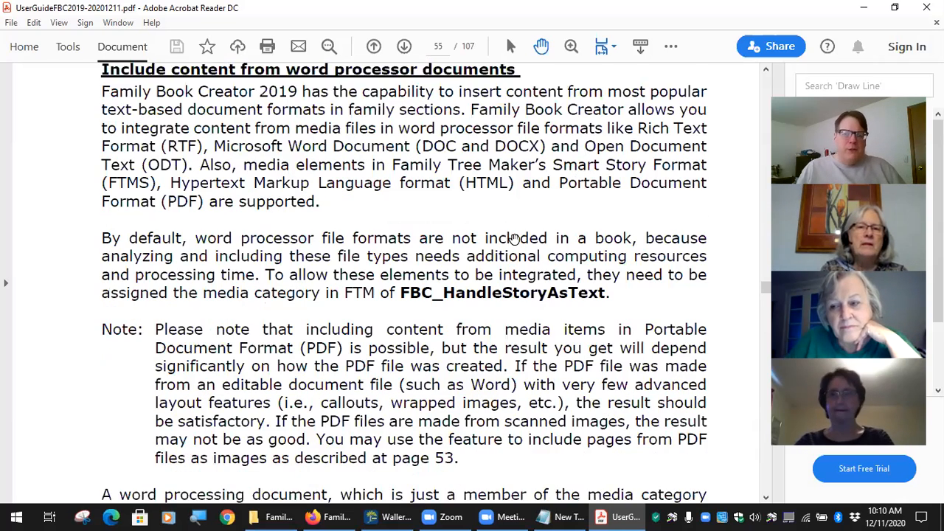
scroll(473, 231, up, 4)
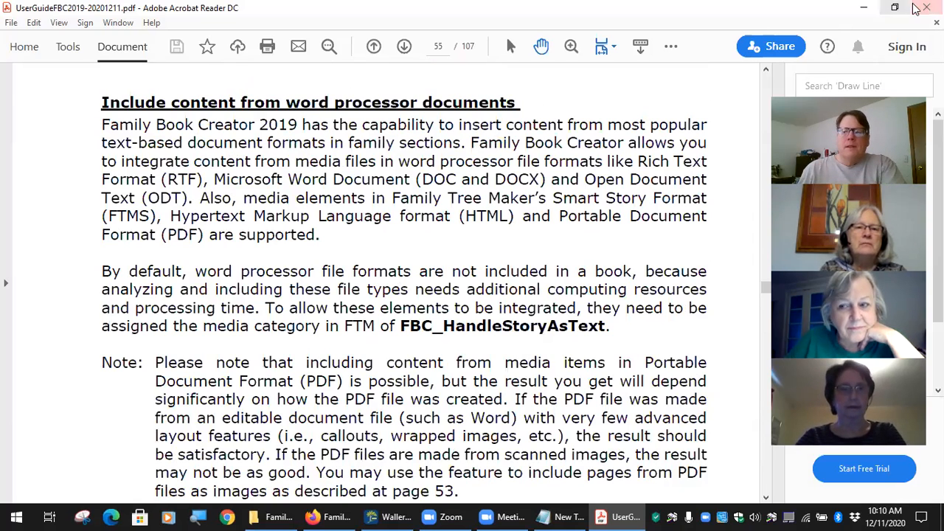
Minimize the guide, close the Family Book Creator folder window and show the Family Book Creator Users group on Facebook.
click(862, 13)
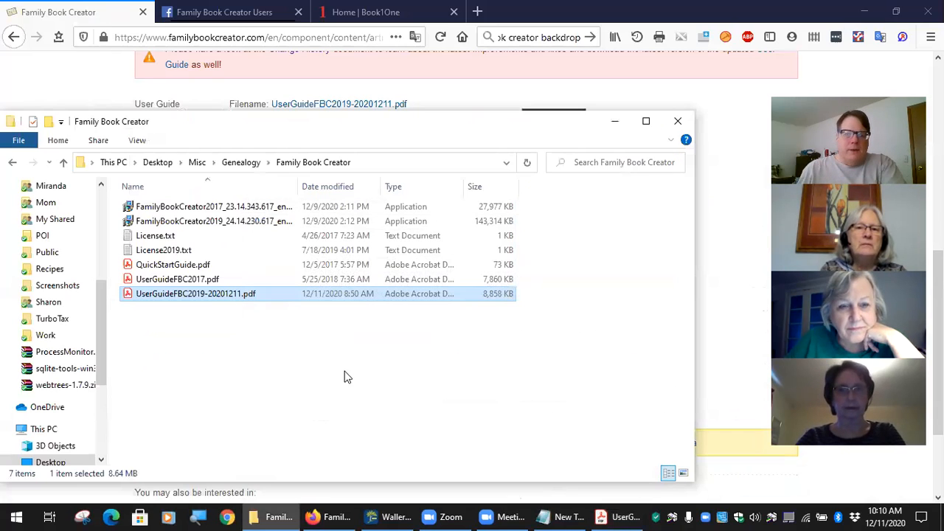
click(678, 121)
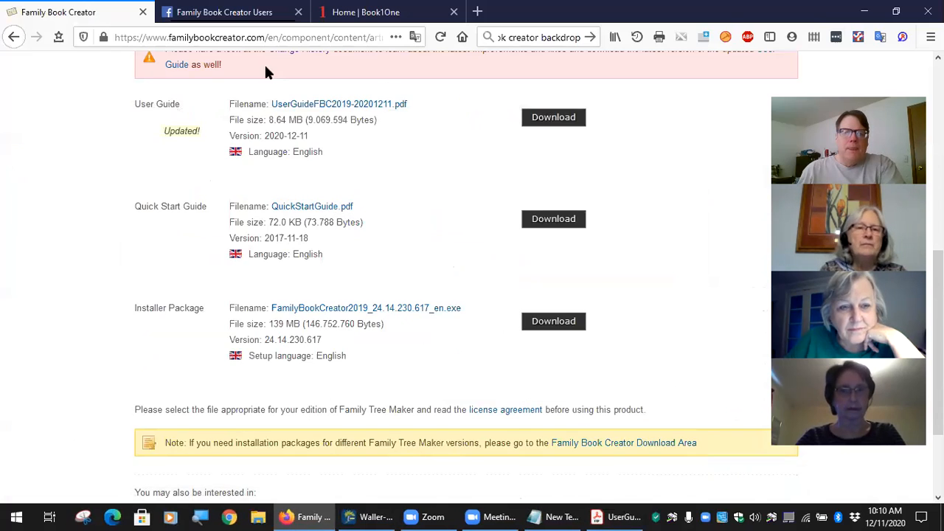
click(244, 15)
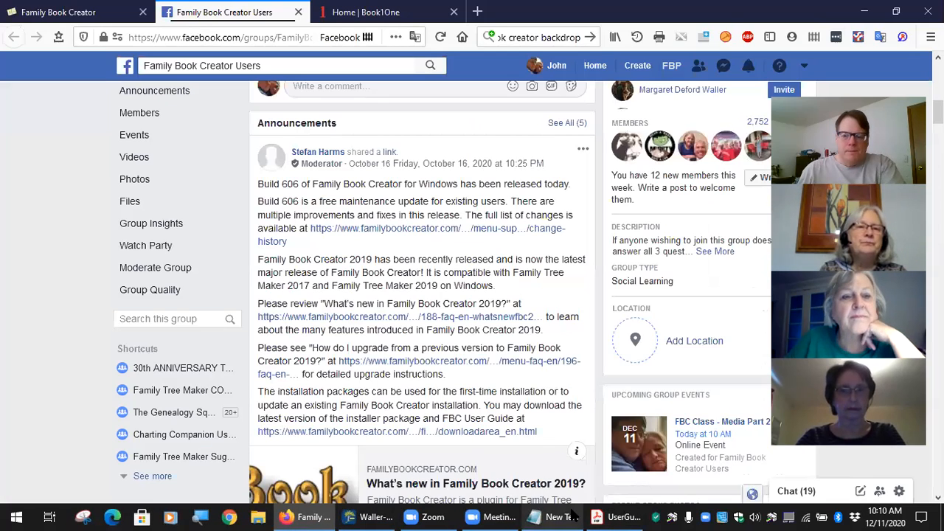
Return to the User Guide and show its Media categories table from the bookmarks, with the bookmark list hidden.
click(374, 513)
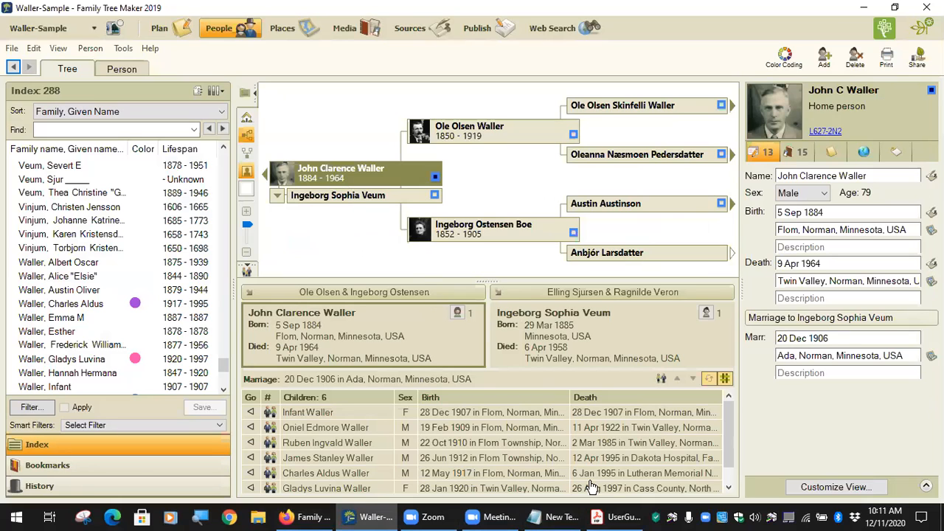
click(610, 517)
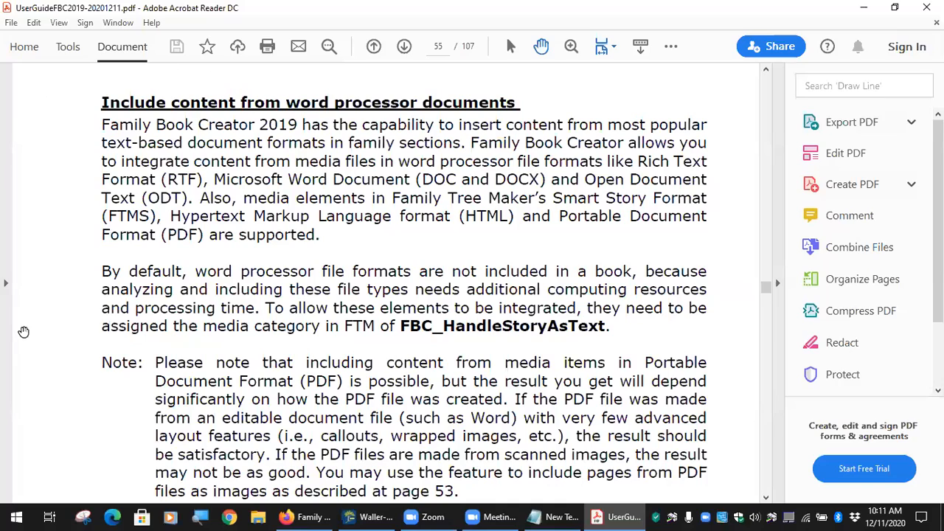
click(6, 288)
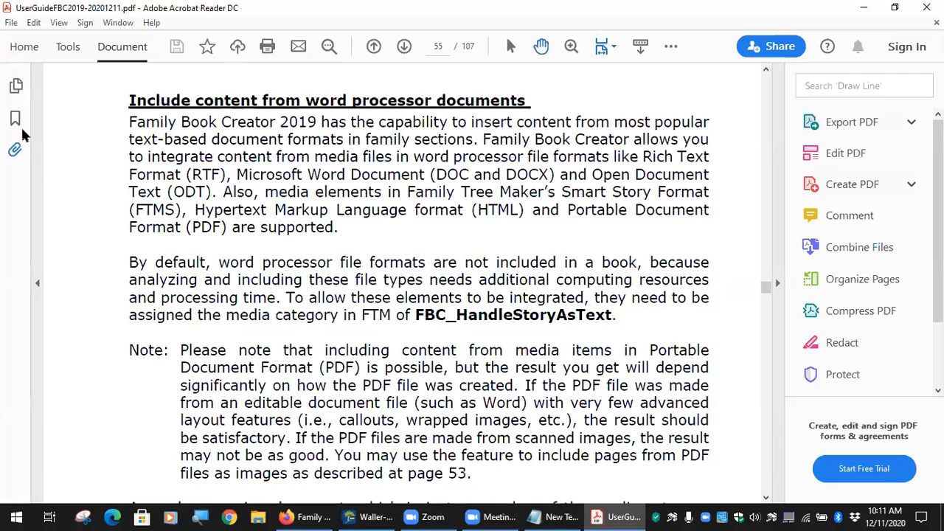
click(15, 118)
click(137, 312)
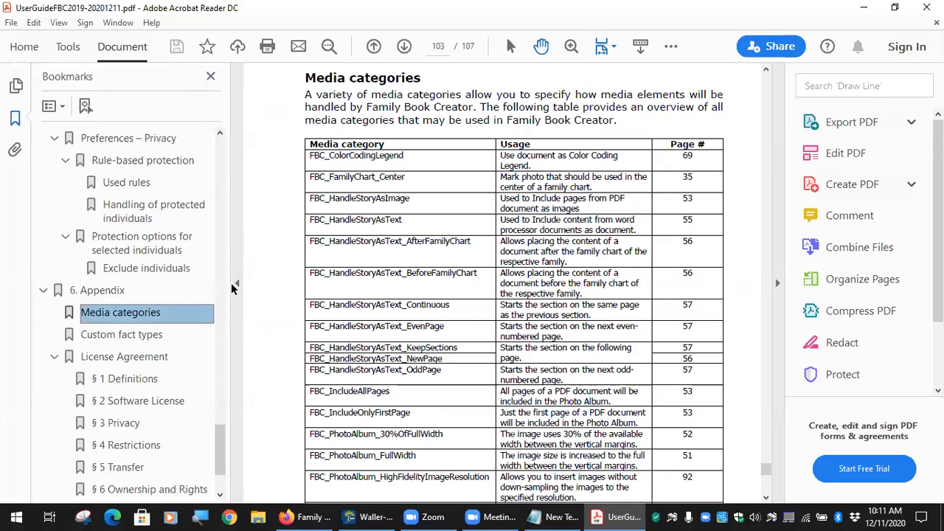
click(233, 282)
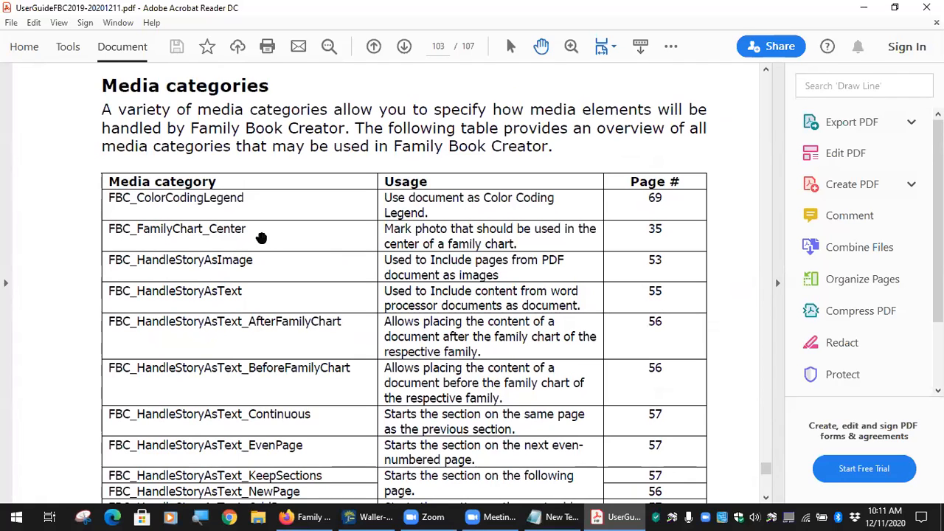
scroll(261, 237, down, 2)
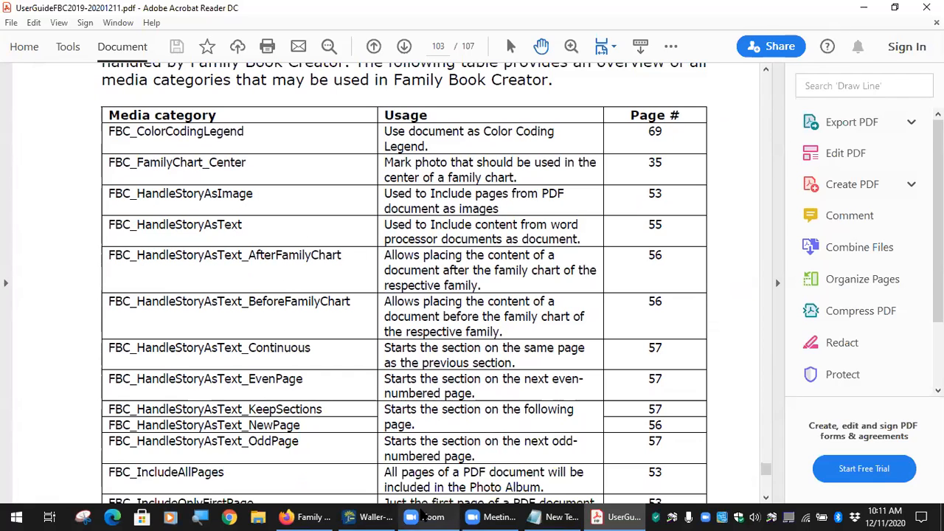
Switch to Family Tree Maker and launch the Family Book Creator 2019 export plugin for the Waller-Sample tree.
click(366, 516)
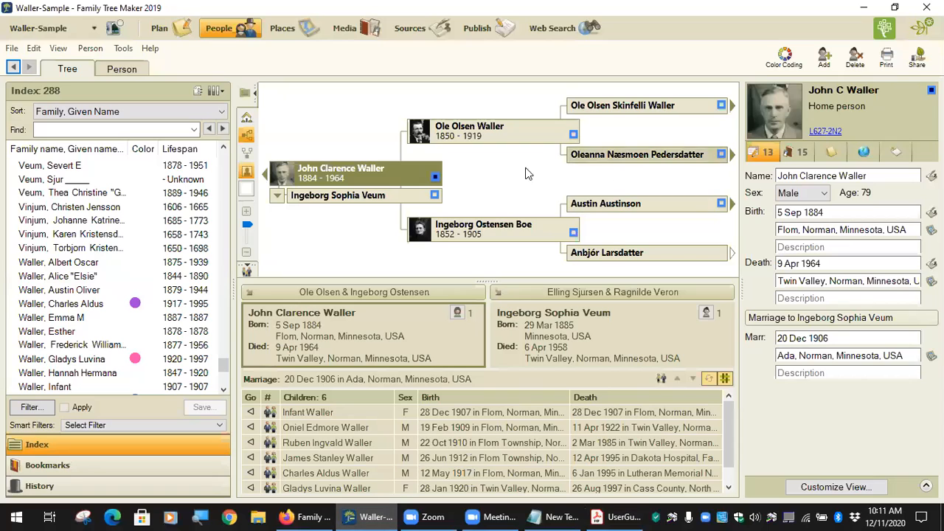
click(118, 50)
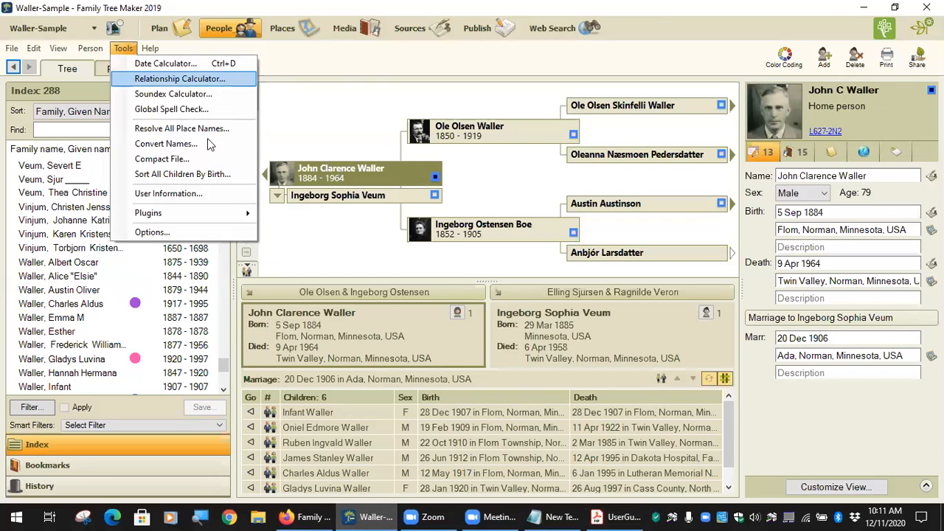
mouse_move(213, 214)
mouse_move(344, 214)
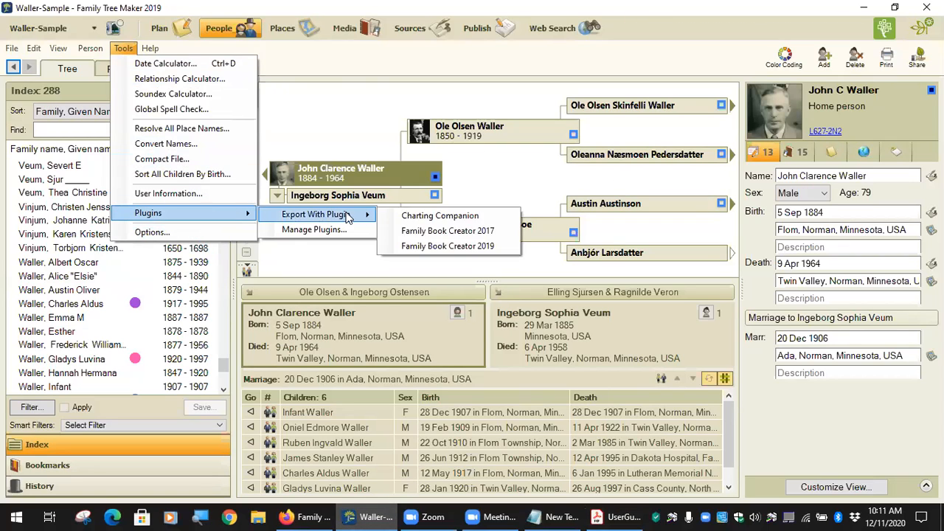
click(485, 247)
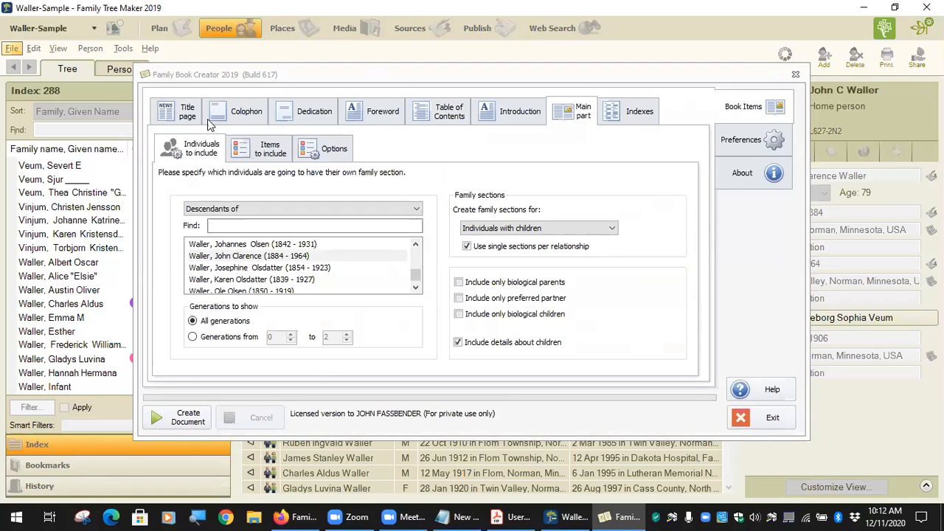
click(166, 410)
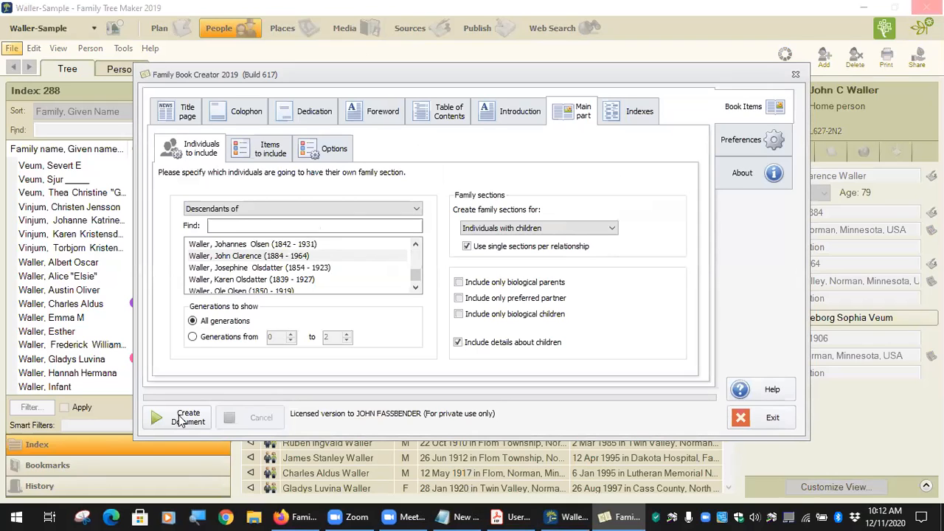
click(180, 419)
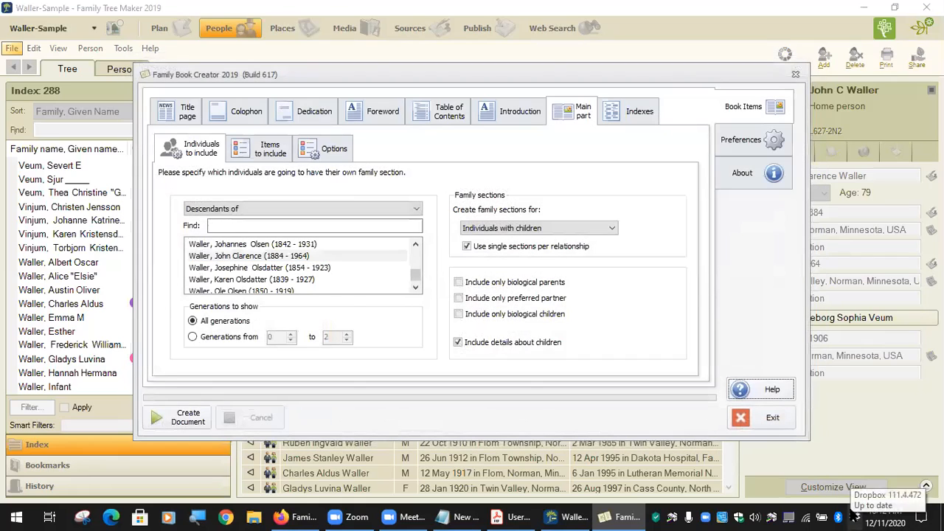
Open the Dropbox folder in File Explorer and go to the To Do folder inside Genealogy.
click(854, 516)
double_click(853, 516)
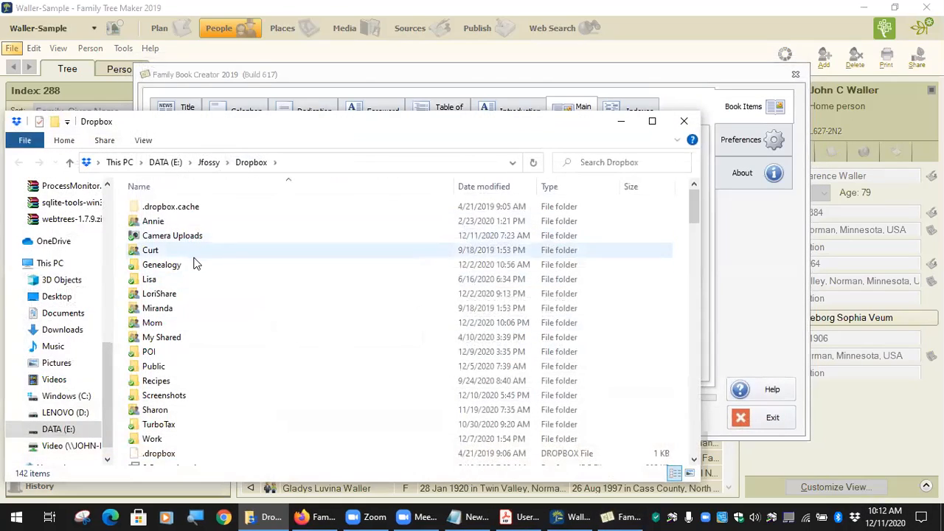
double_click(176, 264)
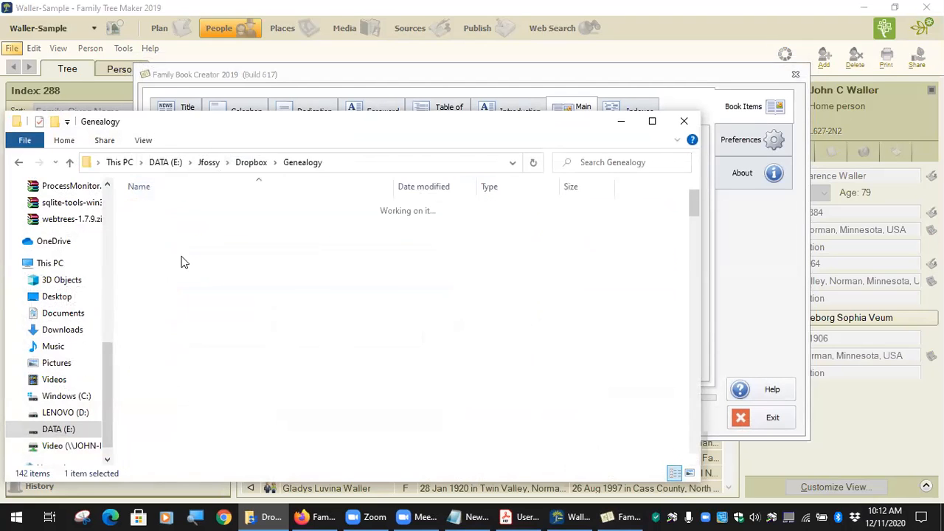
click(459, 186)
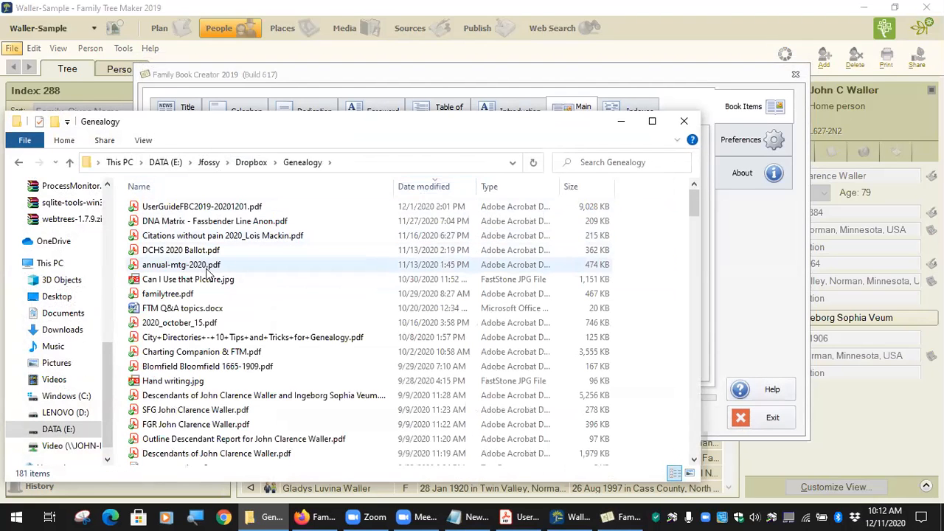
click(307, 184)
click(156, 385)
double_click(155, 385)
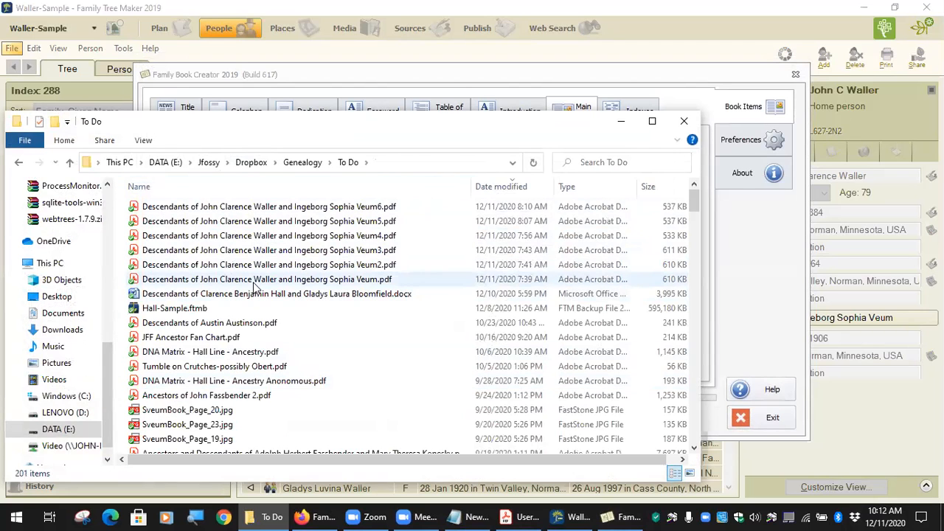
Open the unnumbered Descendants book PDF modified 12/11/2020 7:39 AM, and hide its bookmark list and tools pane.
click(272, 280)
double_click(271, 279)
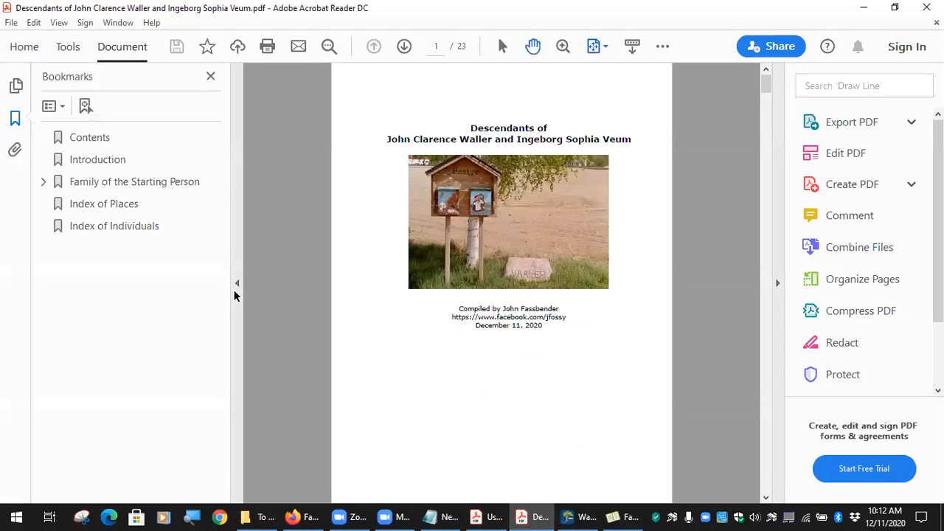
click(234, 282)
click(777, 281)
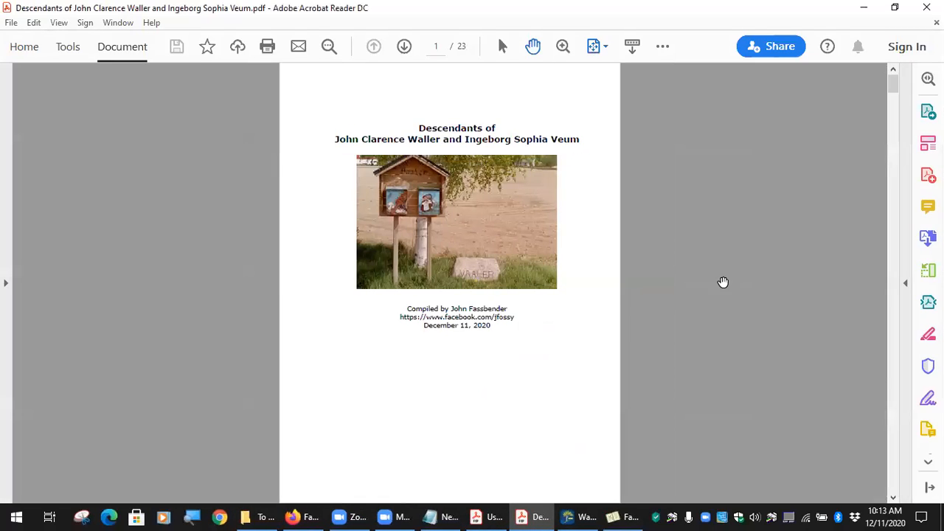
Skim the Descendants book's opening pages, display its bookmark list, and go to the Family of the Starting Person section.
scroll(381, 234, down, 10)
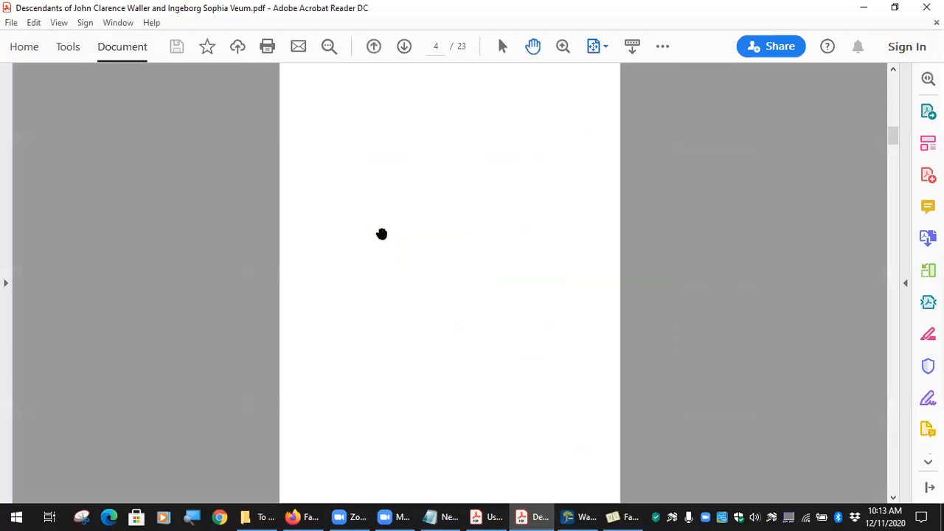
scroll(381, 234, up, 10)
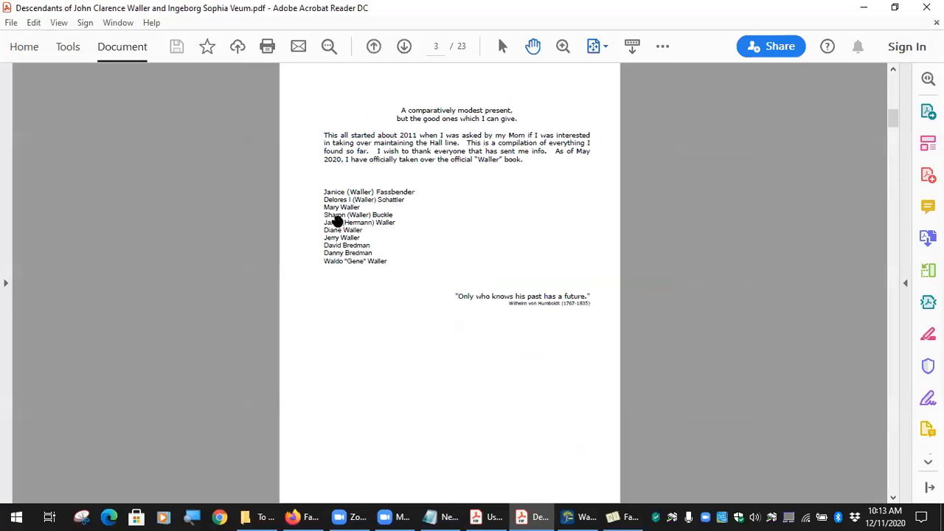
scroll(339, 218, down, 4)
scroll(344, 213, up, 3)
scroll(346, 173, up, 2)
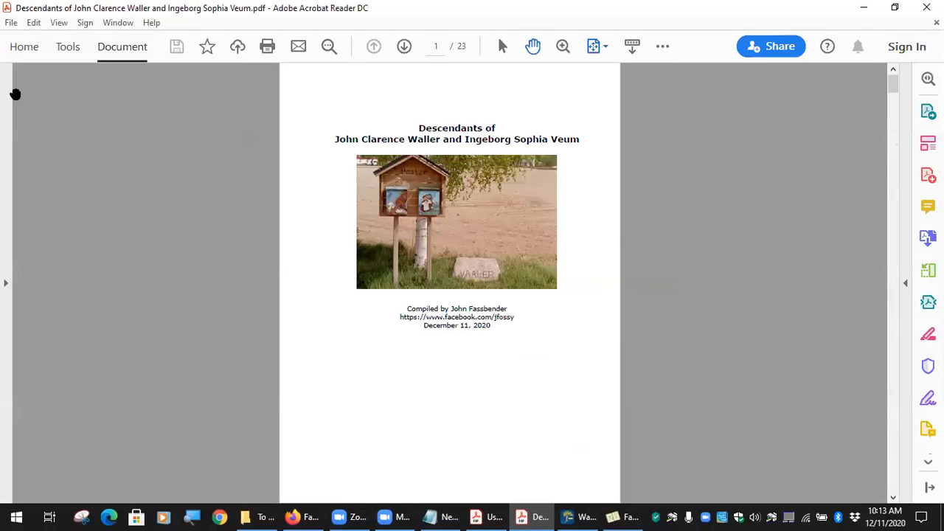
click(5, 286)
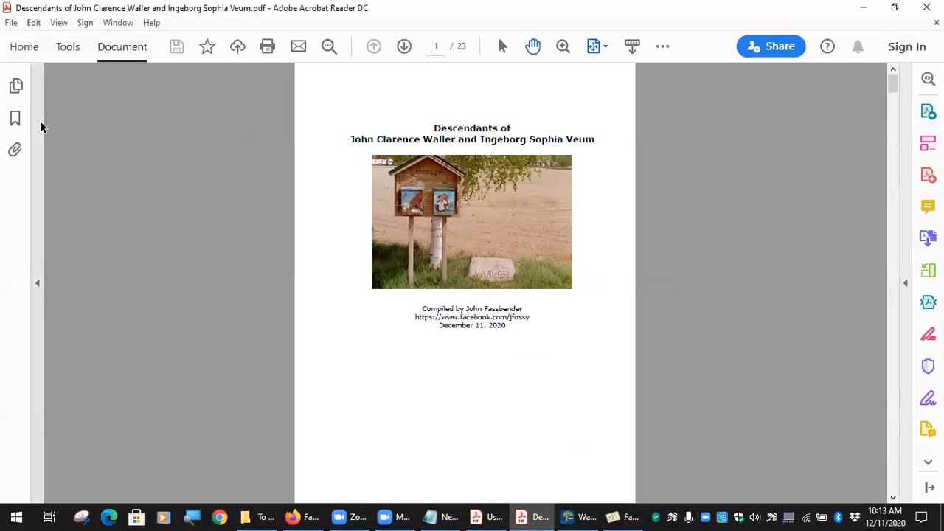
click(14, 118)
click(103, 185)
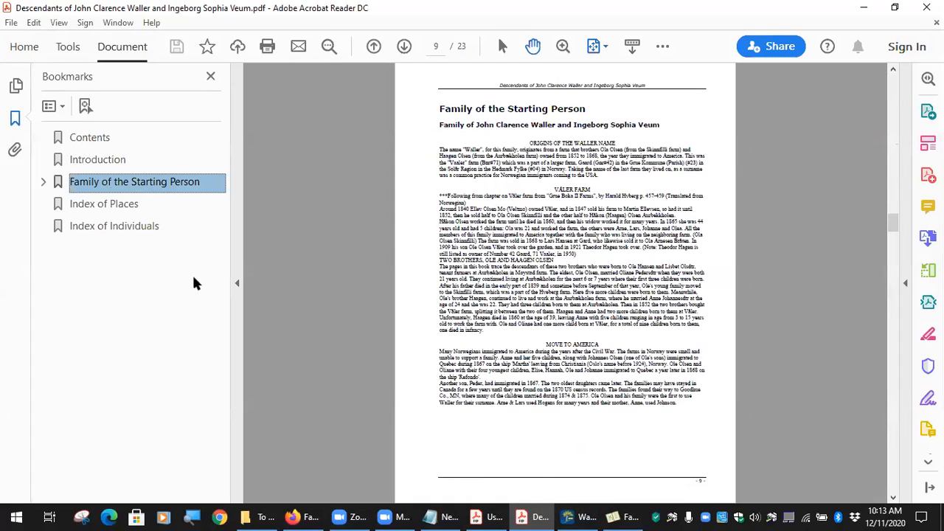
click(607, 48)
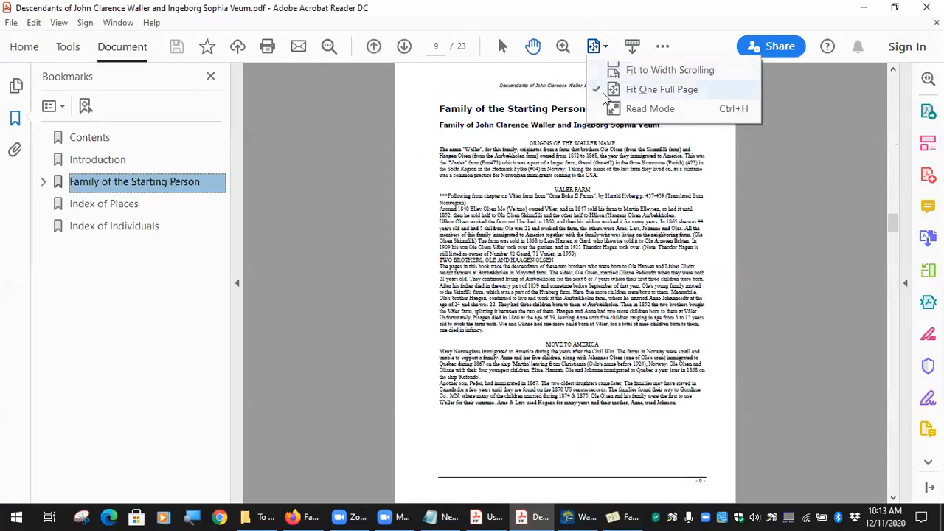
click(656, 54)
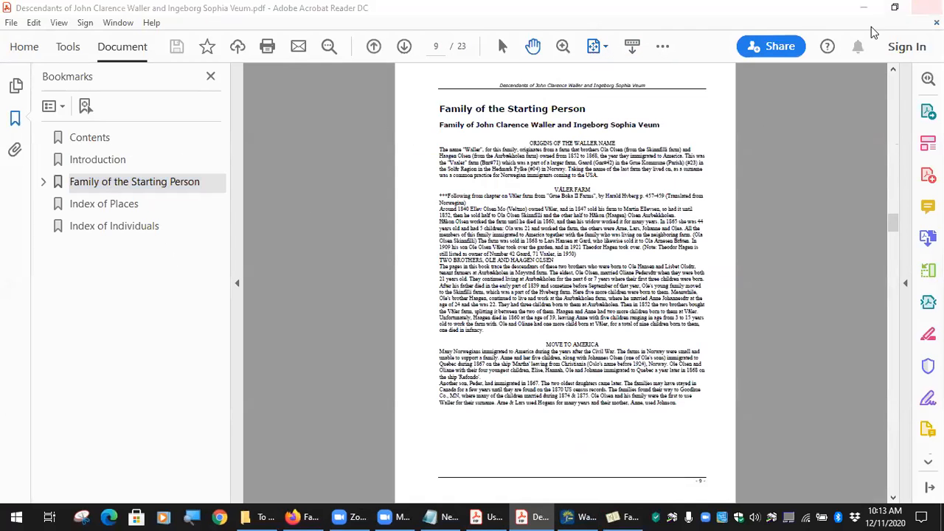
Switch to Family Tree Maker, exit the Family Book Creator plugin, and show the media items linked to the home person.
click(619, 516)
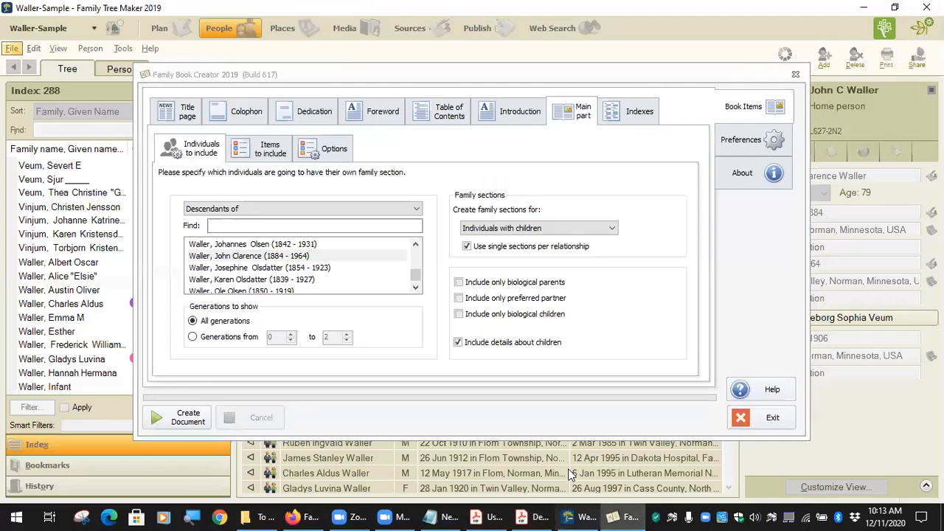
click(759, 418)
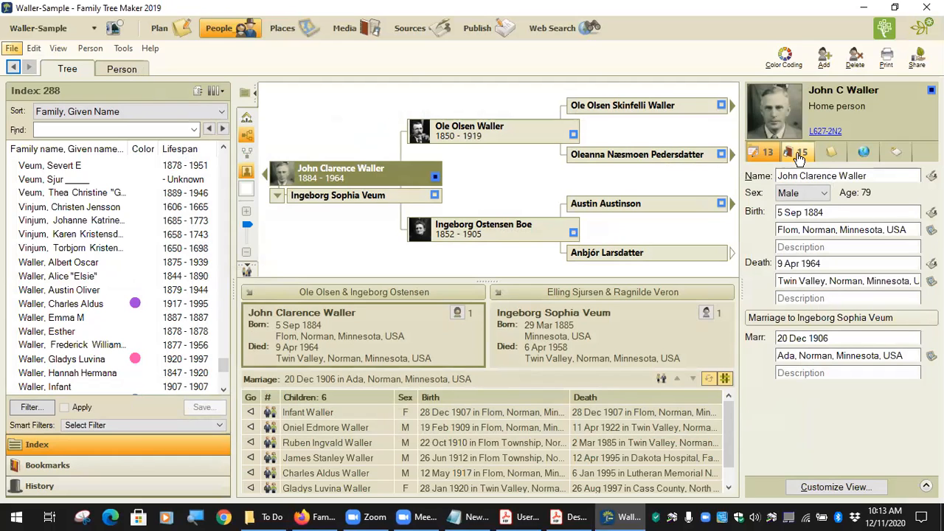
click(802, 153)
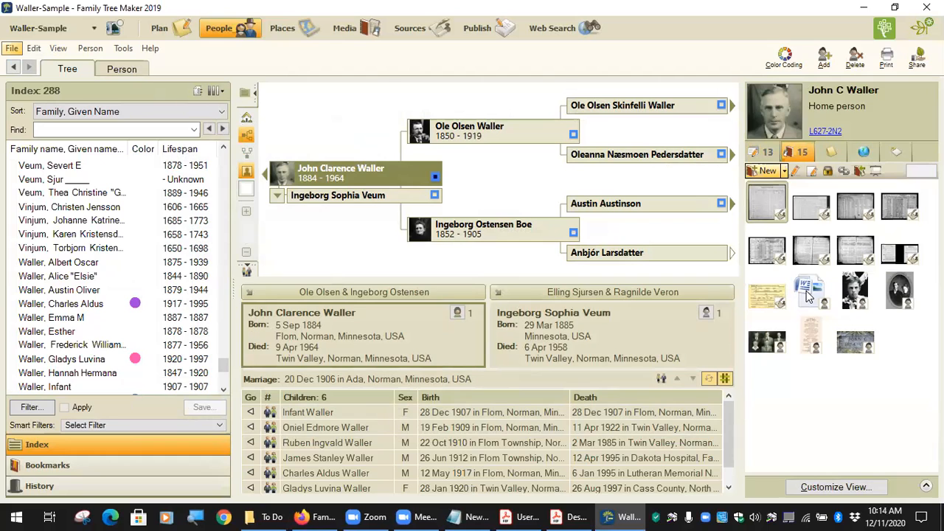
Open the home person's Word document Waller name origins.docx, read through its story sections, and close it.
double_click(814, 300)
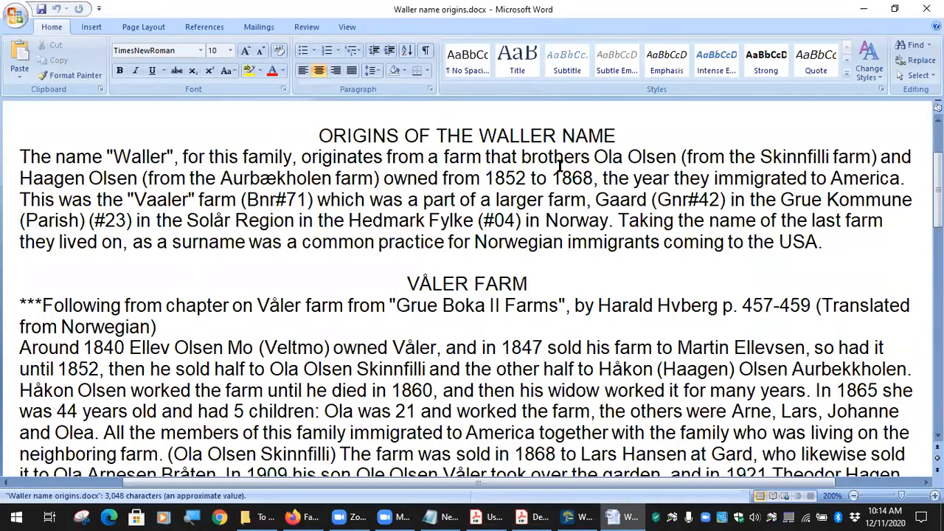
scroll(459, 216, down, 1)
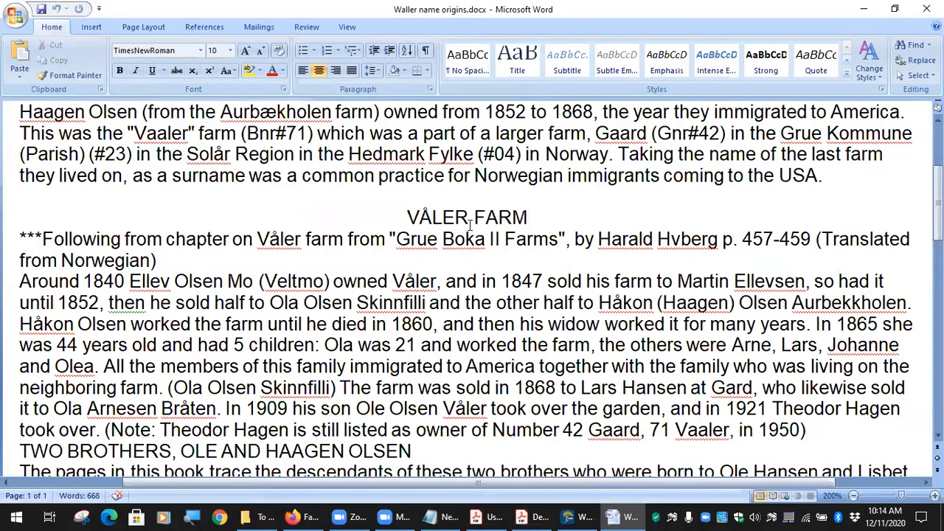
scroll(449, 233, down, 4)
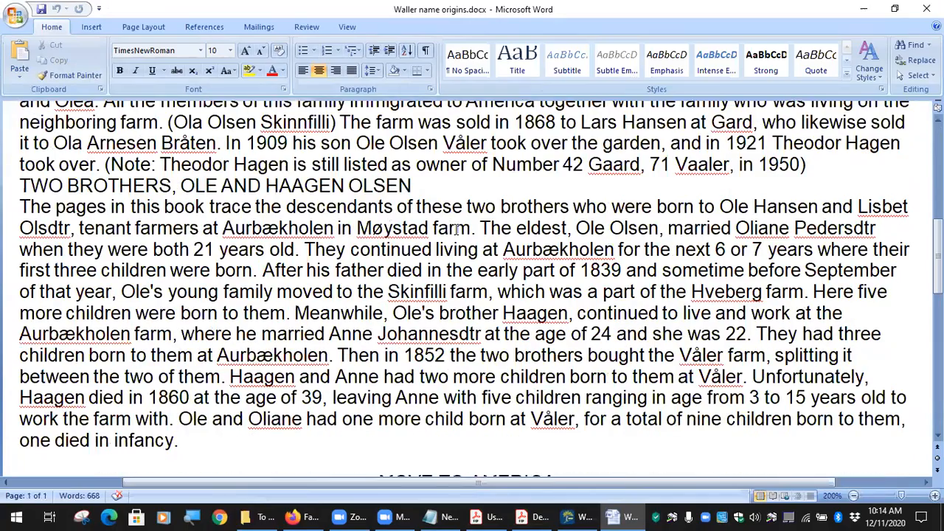
scroll(498, 214, down, 5)
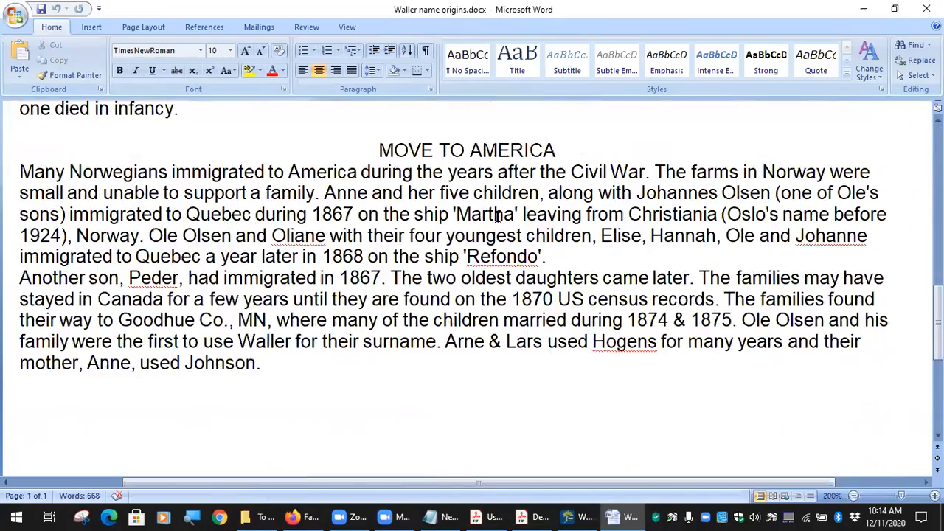
scroll(498, 214, down, 4)
scroll(516, 214, up, 9)
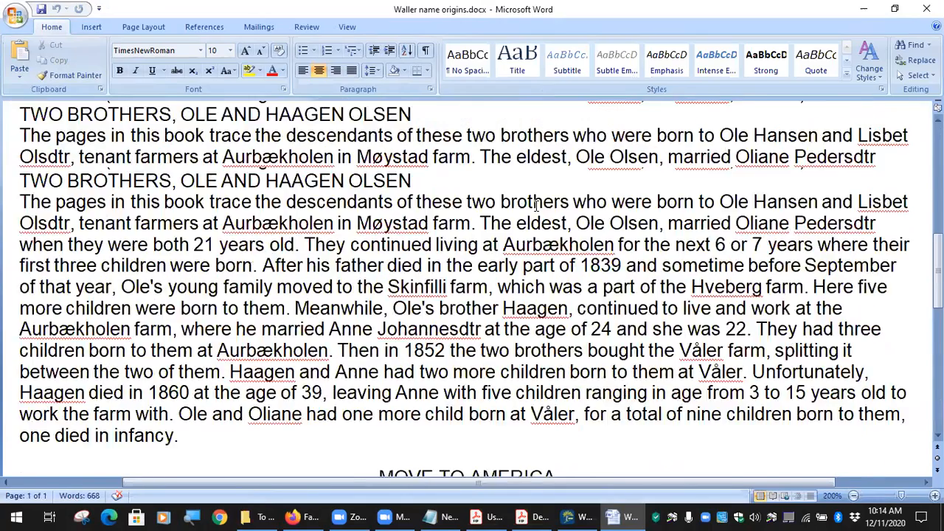
key(ctrl+Home)
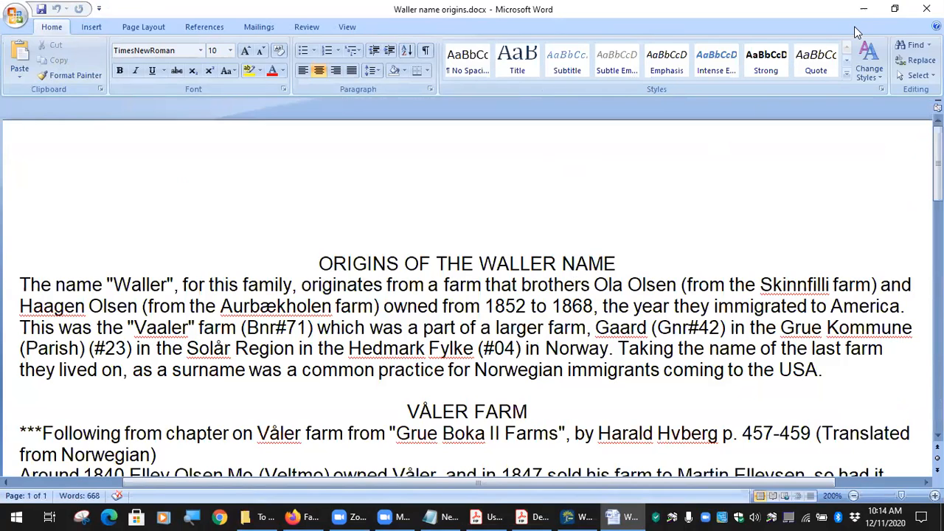
key(alt+F4)
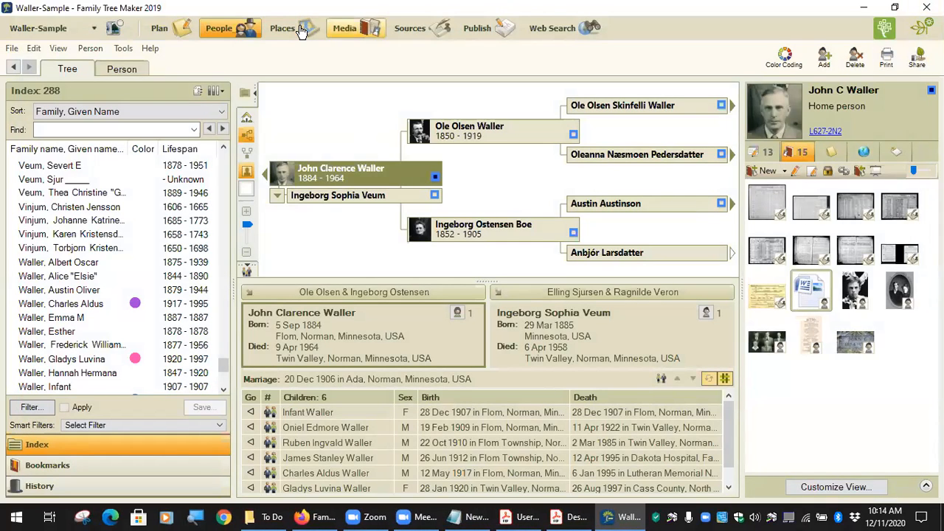
Open the media categories of the Waller name origins item in the media collection and add FBC_HandleStoryAsText_BeforeFamilyChart.
click(339, 31)
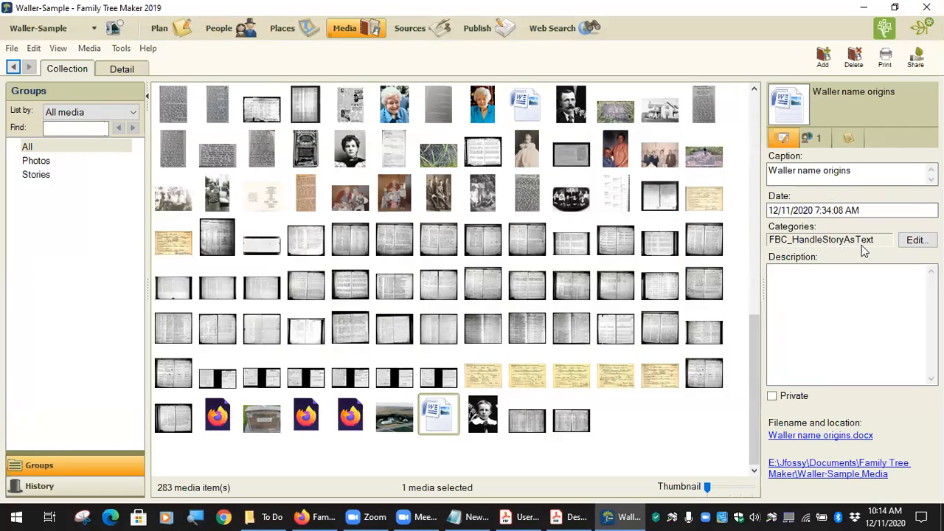
click(913, 243)
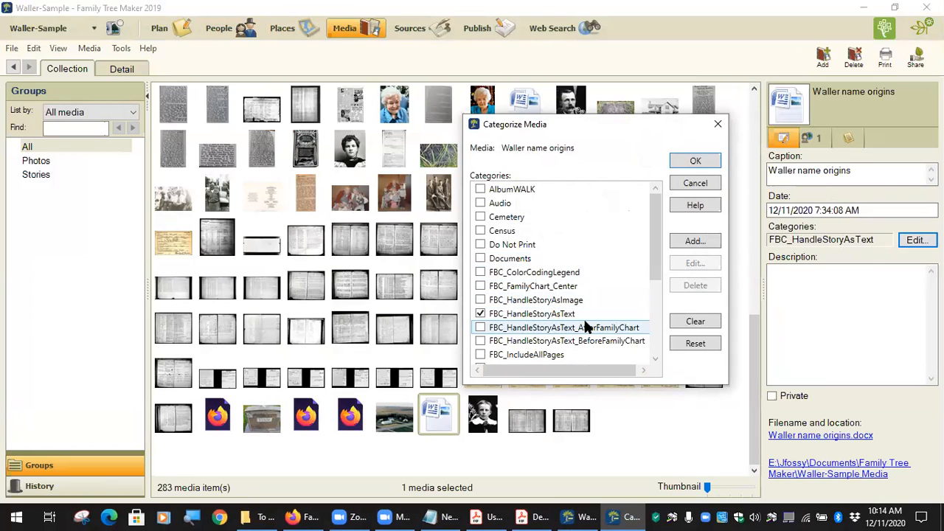
scroll(561, 317, down, 1)
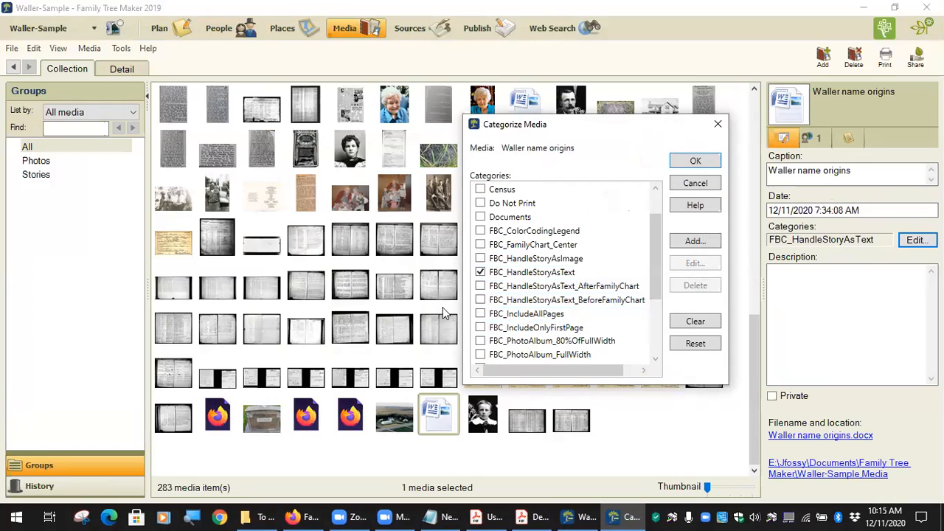
click(480, 299)
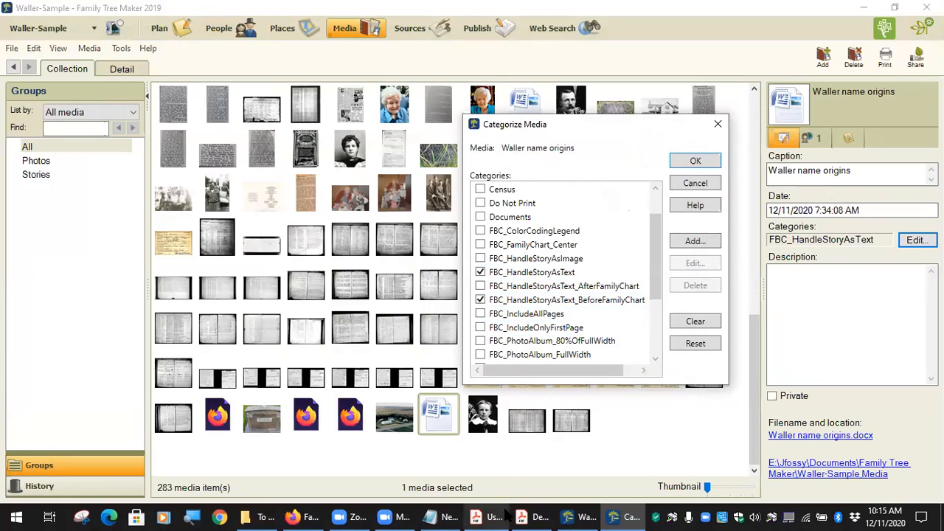
Switch to the Descendants book PDF, fit pages to width with scrolling, and examine the story's placement relative to the family chart on pages 9 and 10.
click(527, 517)
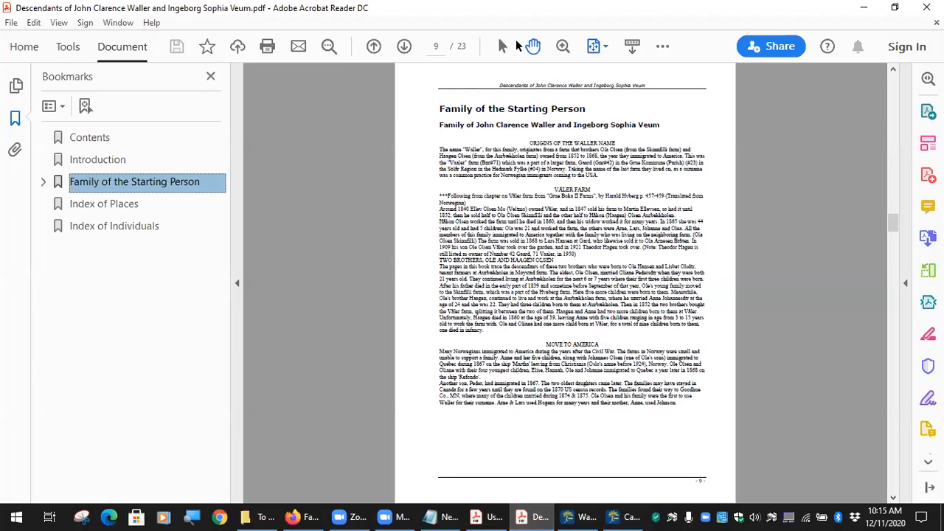
click(600, 47)
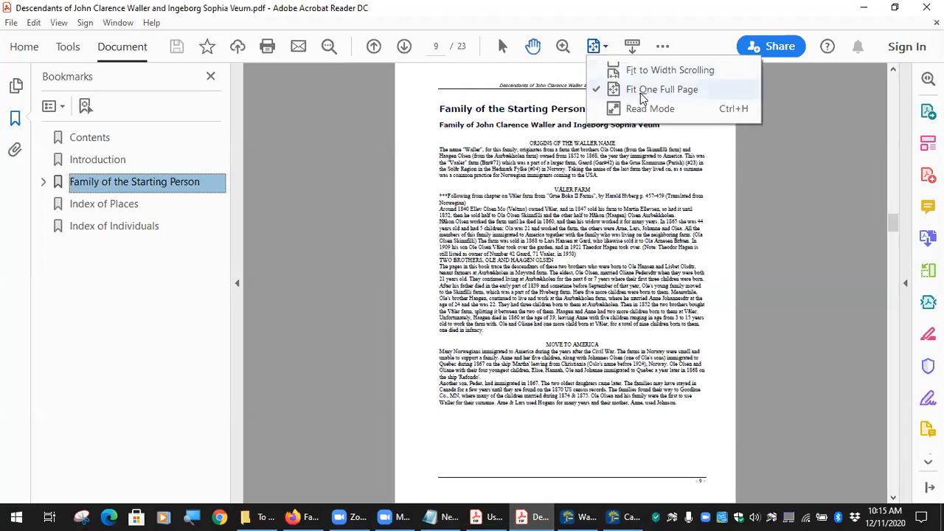
click(653, 70)
scroll(508, 213, down, 1)
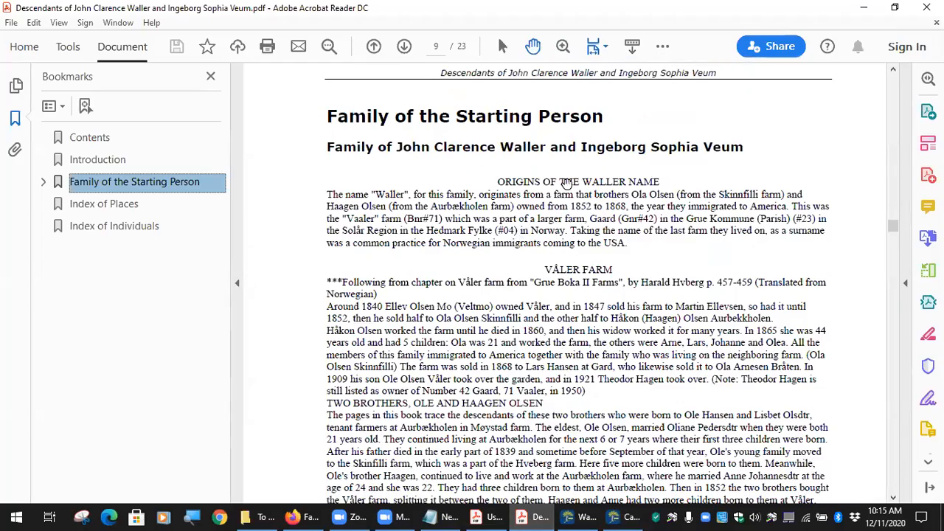
scroll(543, 198, down, 3)
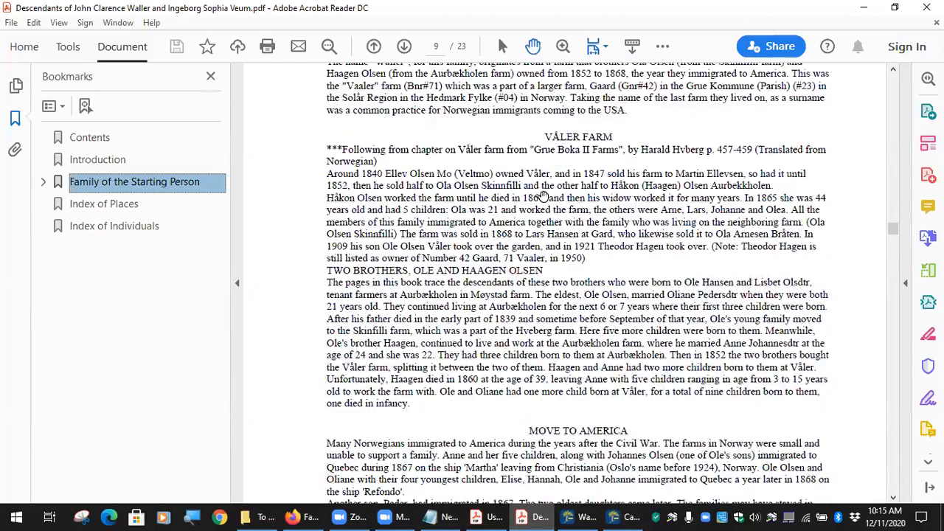
scroll(544, 197, down, 6)
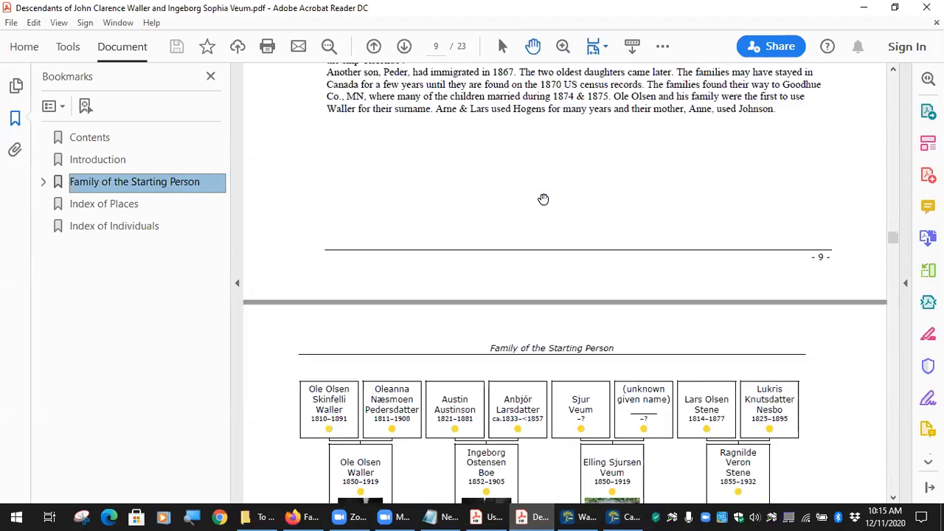
scroll(539, 228, down, 2)
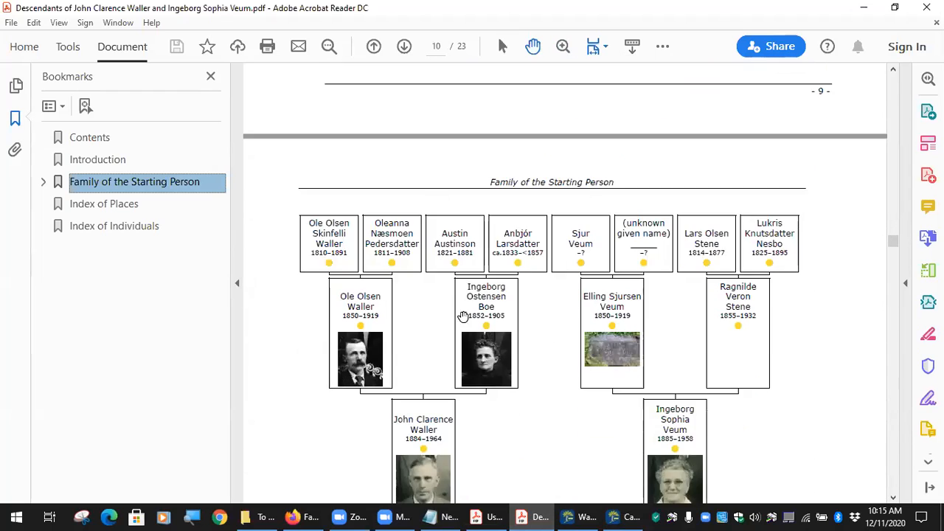
scroll(495, 341, down, 6)
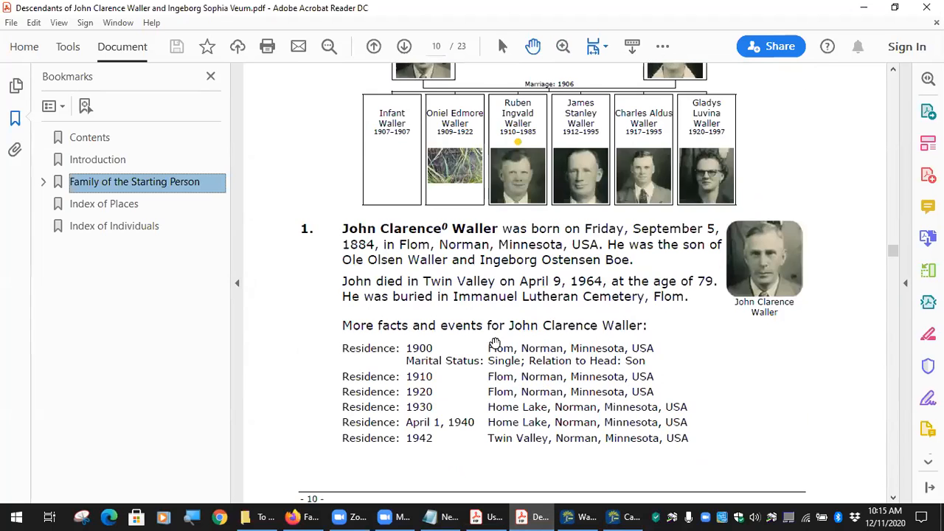
scroll(652, 265, up, 8)
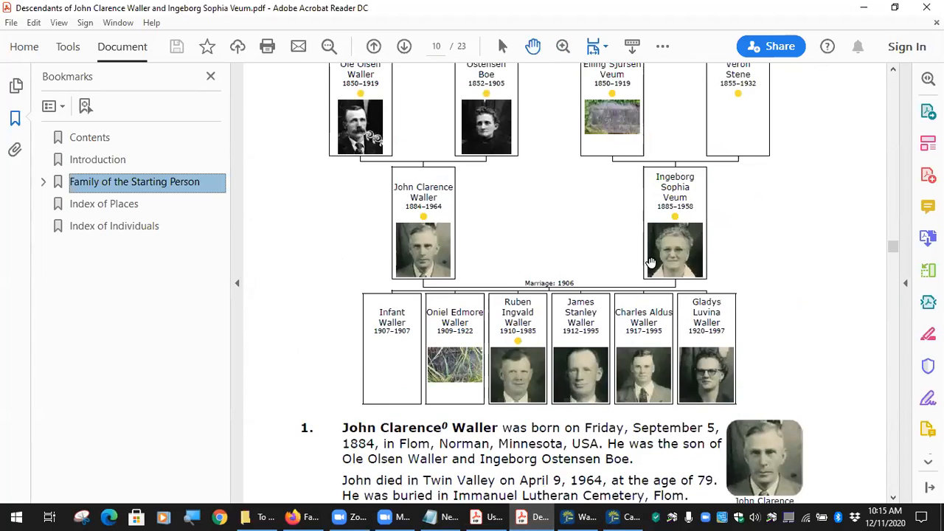
scroll(651, 264, up, 3)
scroll(636, 303, down, 3)
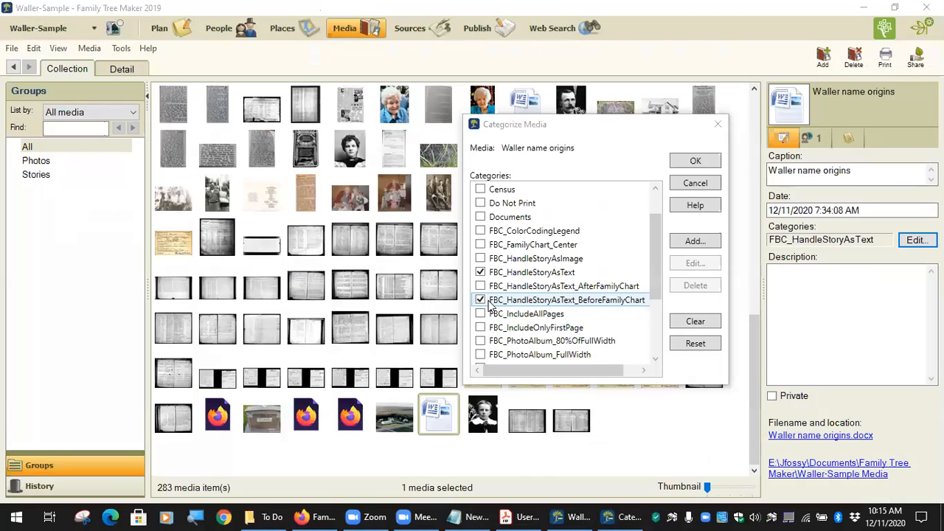
Replace the FBC_HandleStoryAsText_BeforeFamilyChart category with FBC_HandleStoryAsText_AfterFamilyChart for the Waller name origins item.
click(480, 300)
click(480, 286)
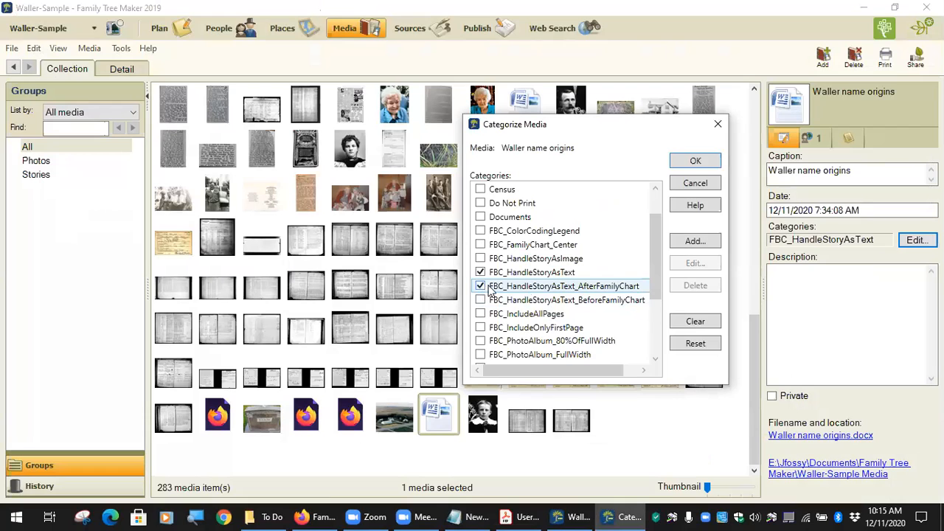
Open the descendants book PDF ending in Veum2 from the To Do folder and show Family of the Starting Person fitted to width with scrolling.
click(266, 516)
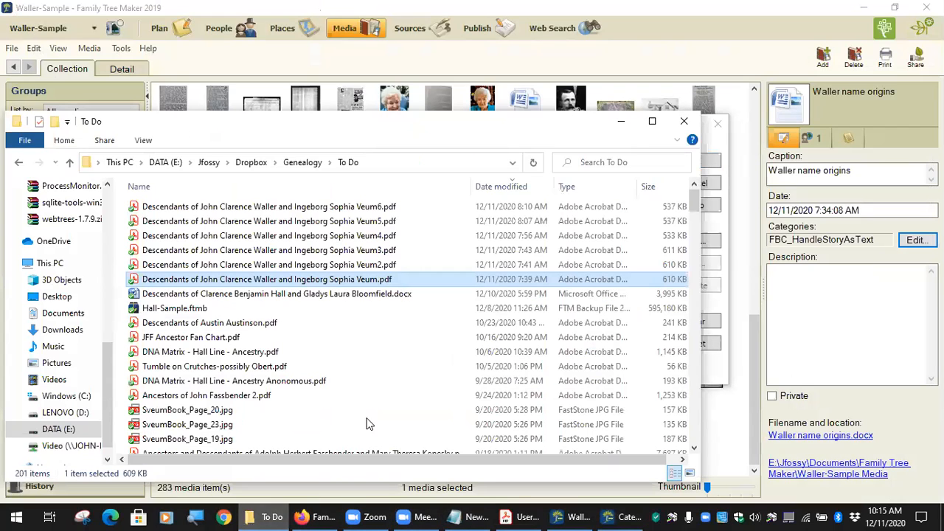
double_click(329, 264)
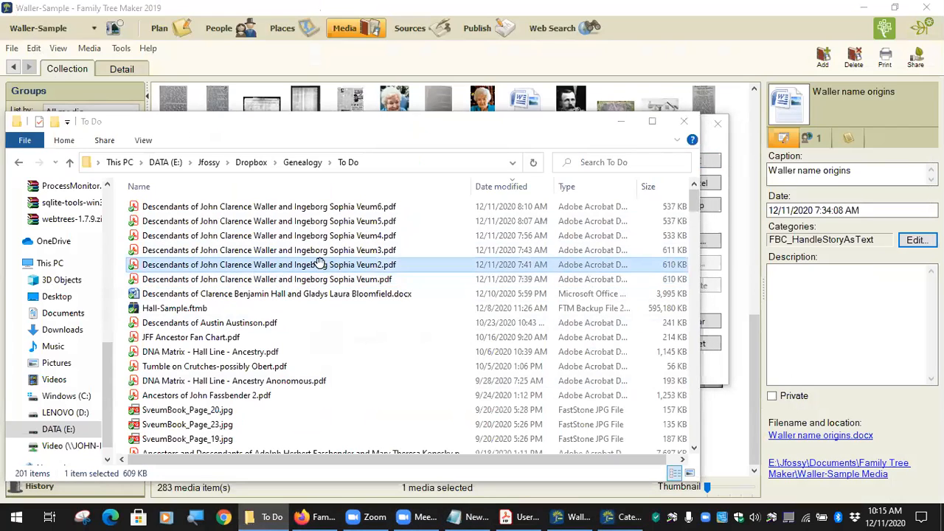
click(112, 185)
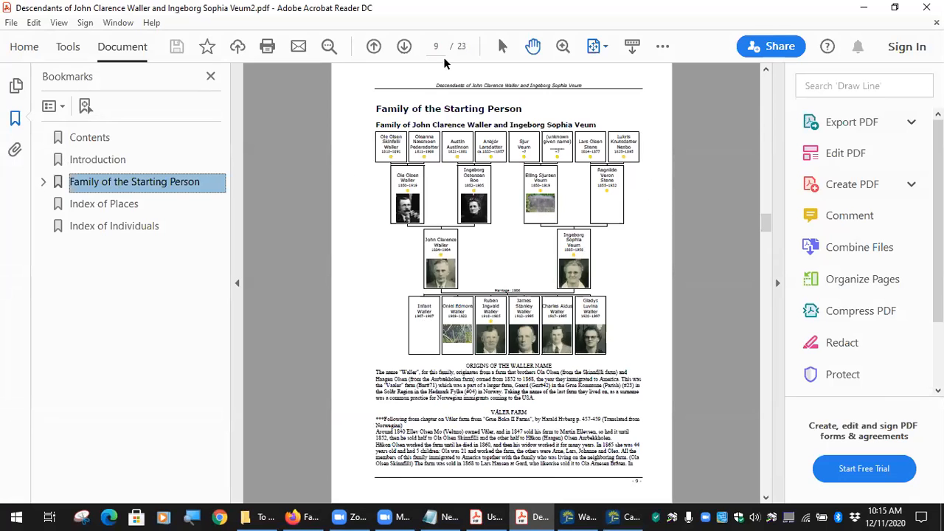
click(603, 47)
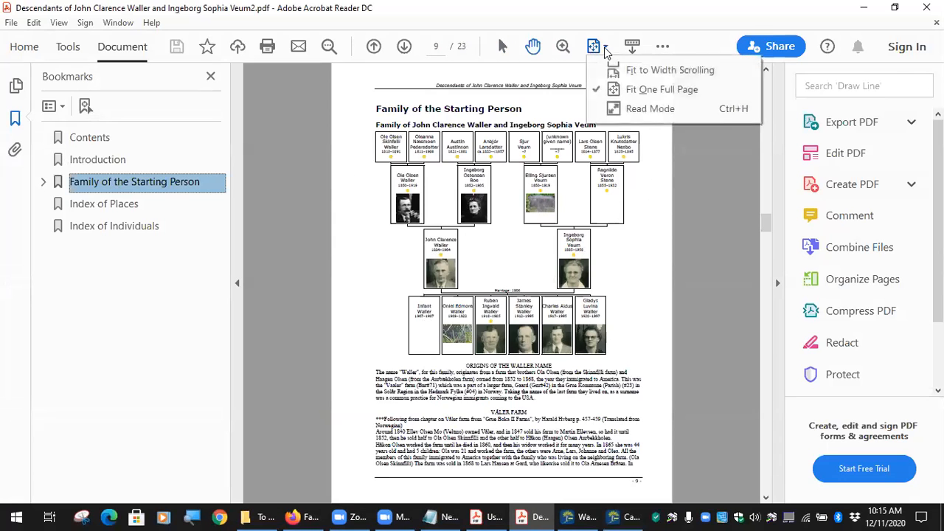
click(630, 67)
Examine where the Waller name origins story sits relative to the family chart and the starting person's text on pages 9 and 10.
scroll(459, 304, down, 5)
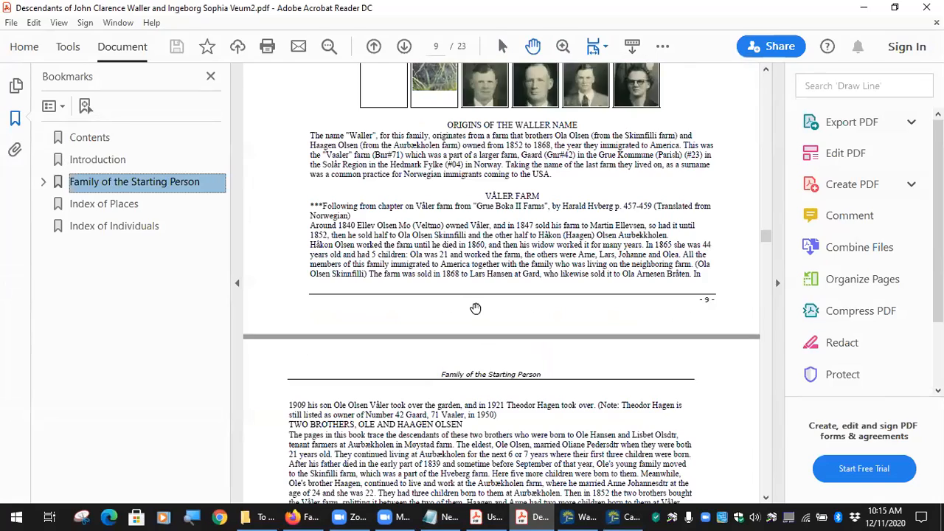
scroll(484, 218, down, 5)
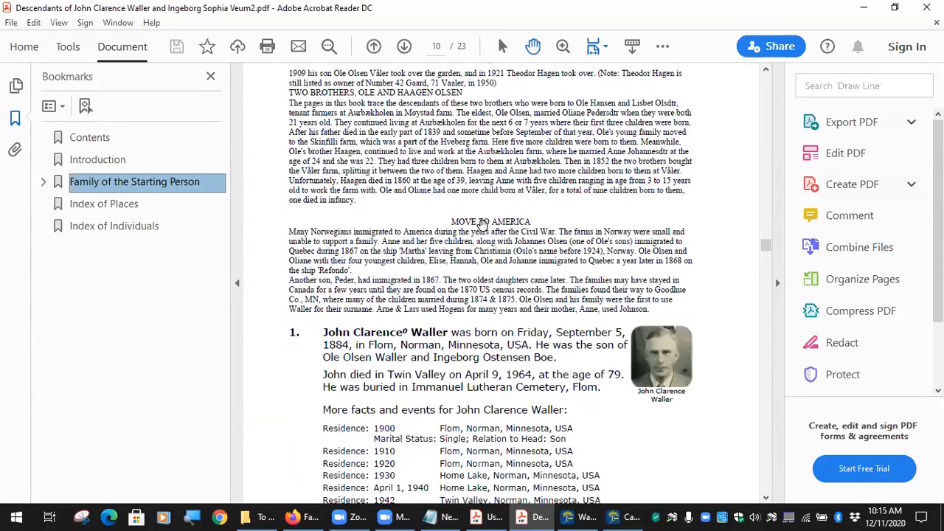
scroll(434, 368, down, 1)
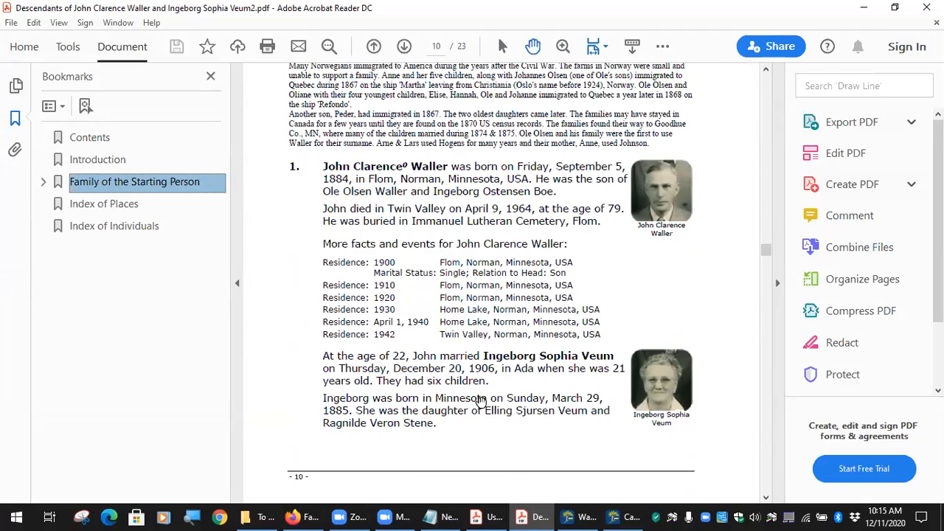
scroll(522, 363, up, 4)
scroll(522, 363, up, 10)
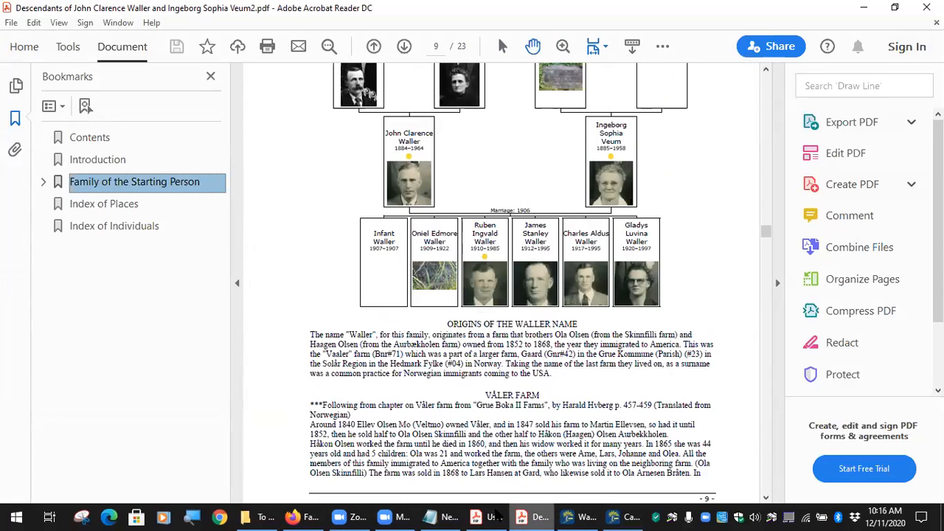
mouse_move(487, 516)
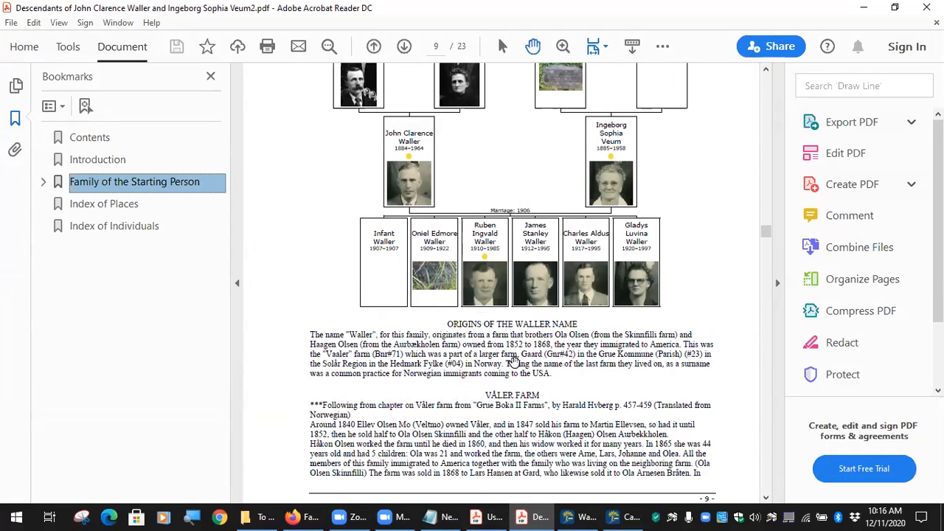
scroll(505, 356, up, 6)
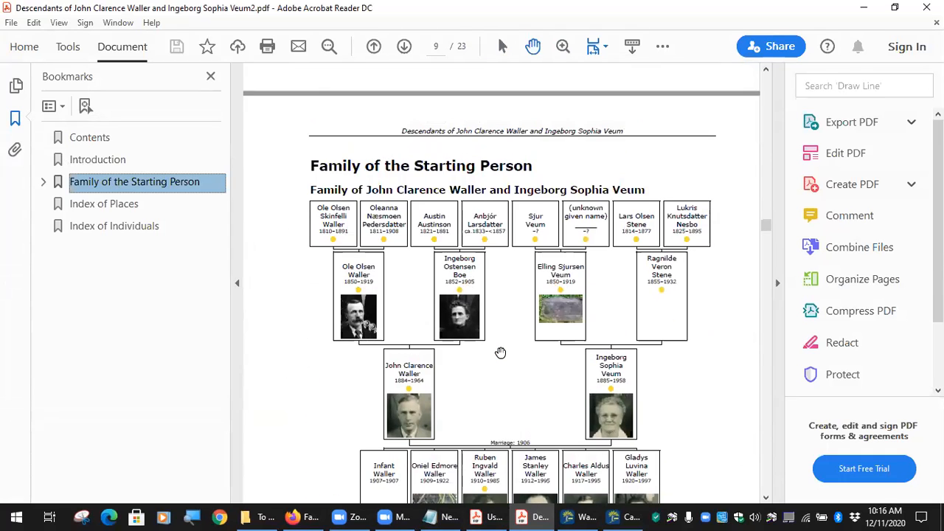
scroll(500, 352, up, 3)
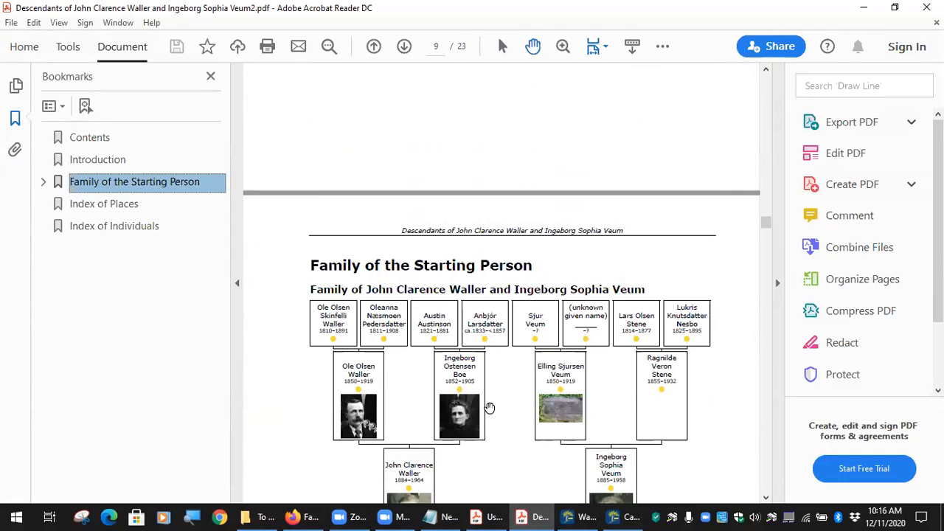
Open the descendants book PDF ending in Veum3 from the To Do folder and check Family of the Starting Person for the story.
click(262, 516)
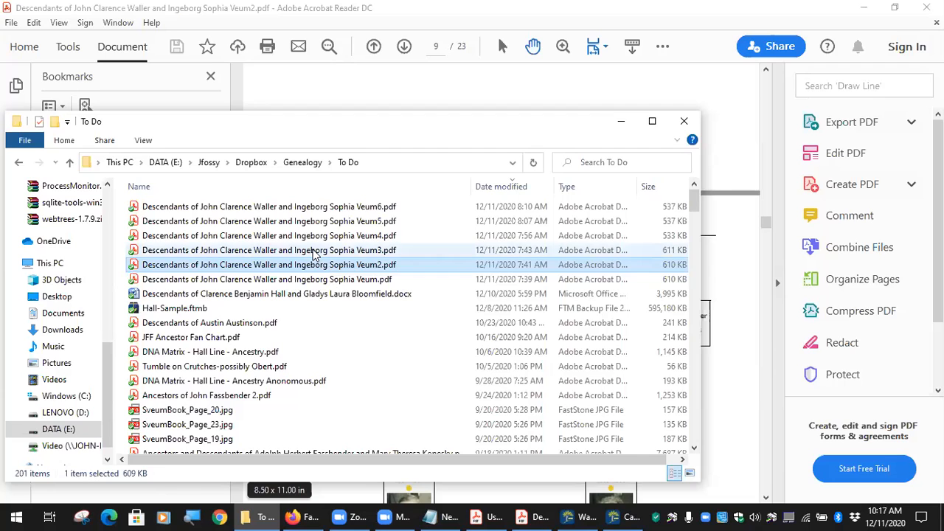
double_click(313, 251)
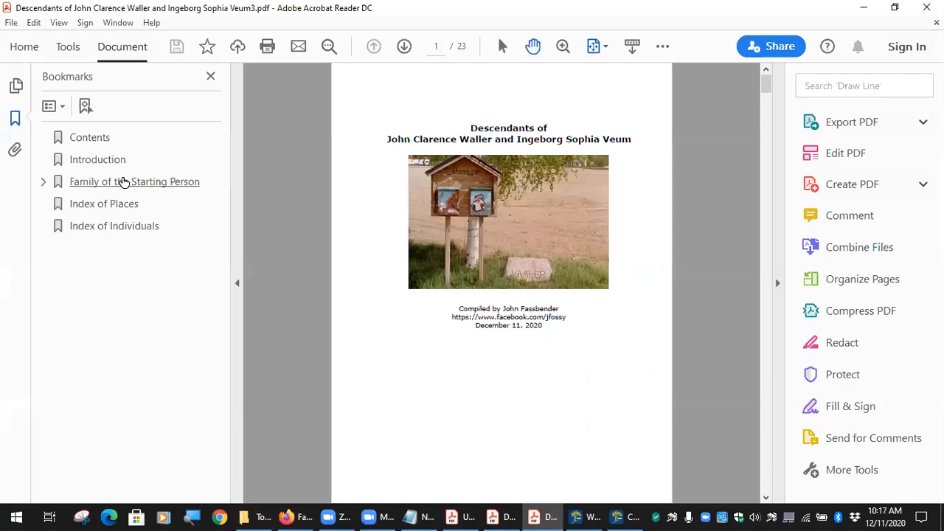
click(124, 181)
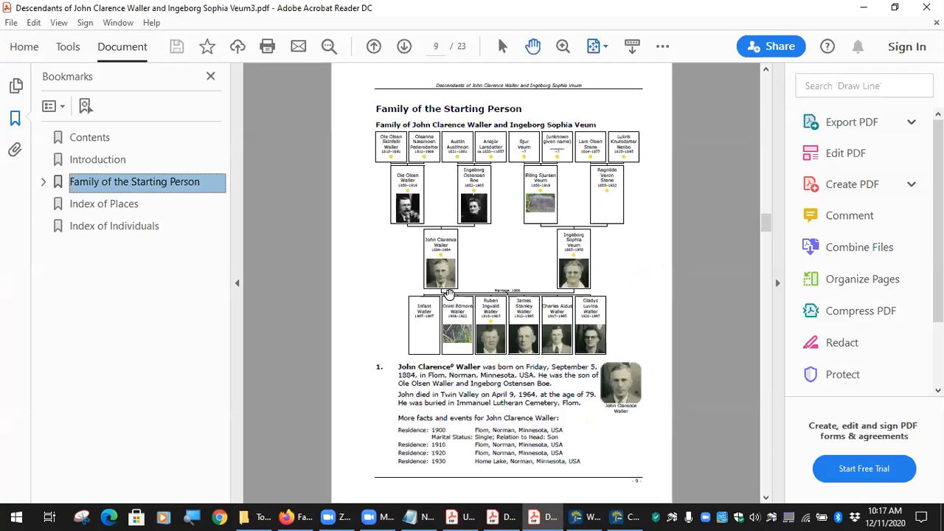
scroll(474, 354, down, 4)
scroll(473, 357, down, 5)
scroll(474, 357, up, 9)
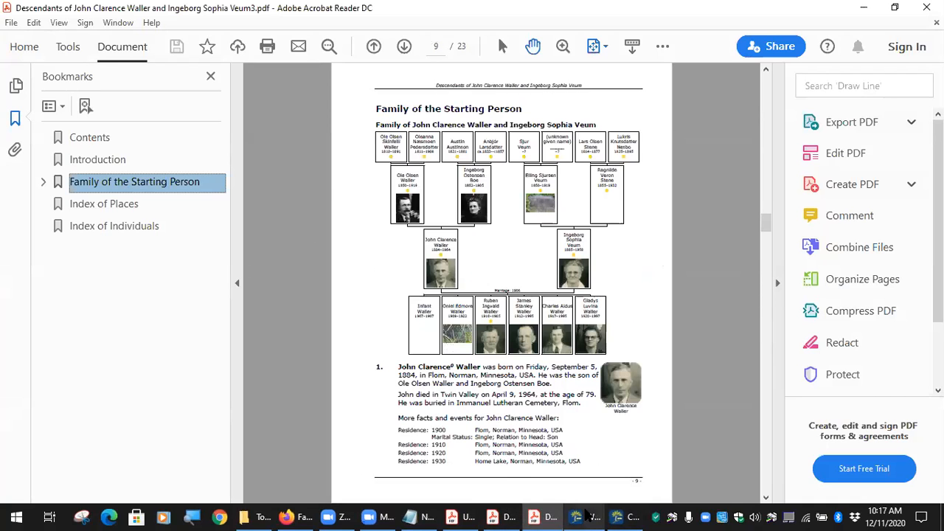
Switch to Family Tree Maker and clear the FBC_HandleStoryAsText_AfterFamilyChart category for Waller name origins, keeping only FBC_HandleStoryAsText.
click(617, 516)
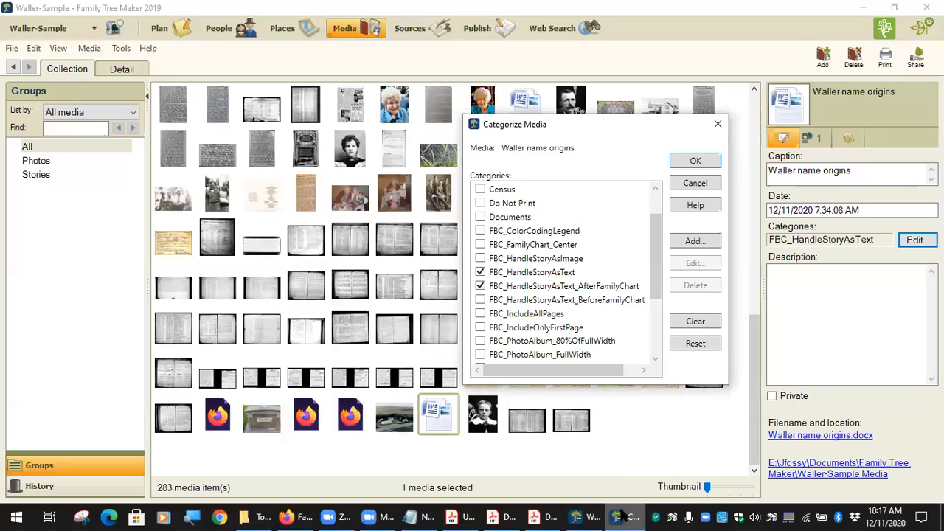
click(481, 286)
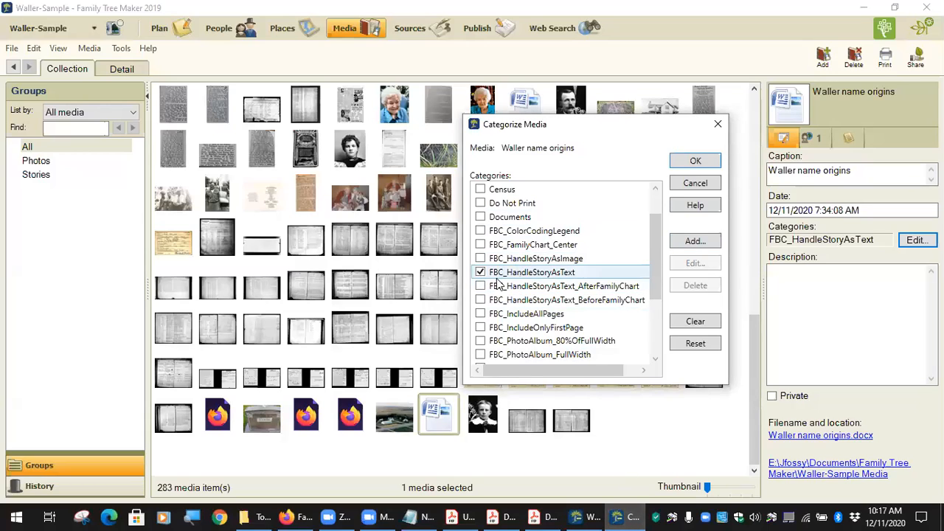
Switch back to the Veum3 PDF, fit pages to width with scrolling, and look through the family section for the Waller name origins story.
click(544, 516)
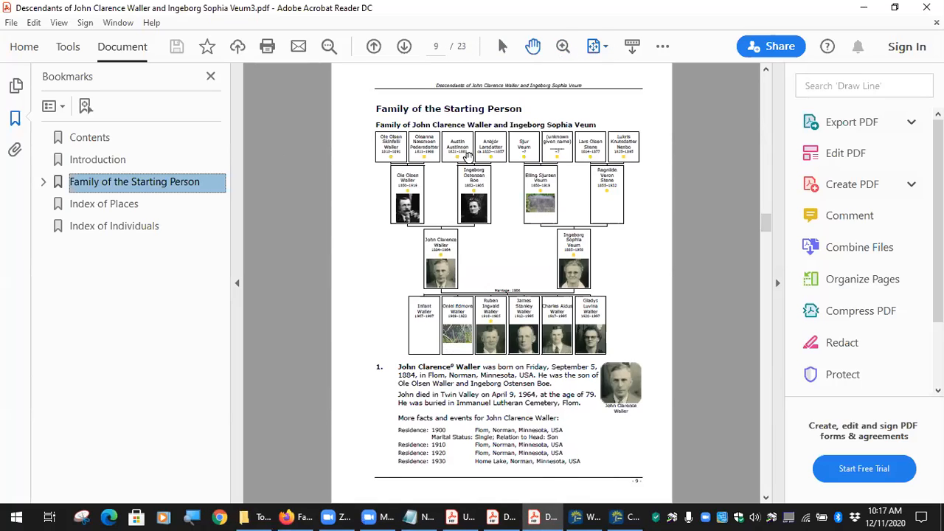
click(604, 47)
click(616, 70)
scroll(568, 369, down, 8)
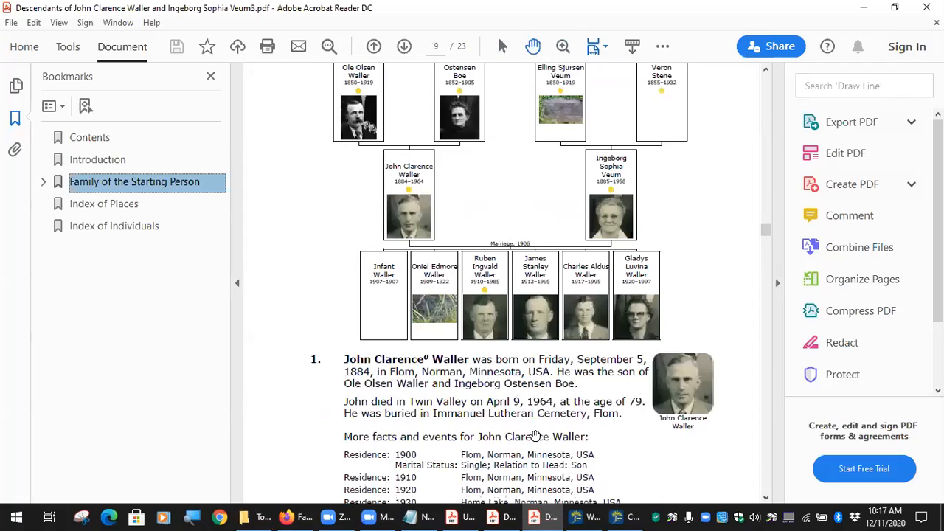
scroll(541, 427, down, 20)
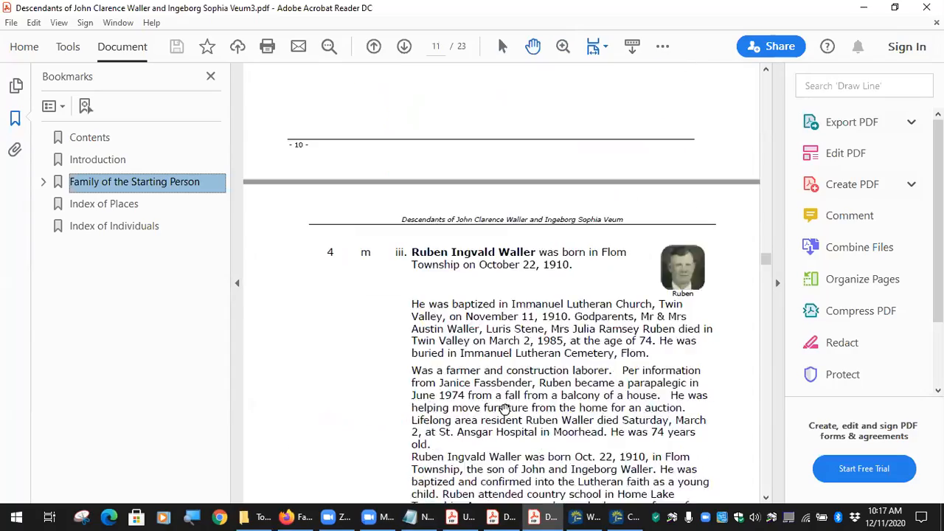
scroll(501, 406, down, 15)
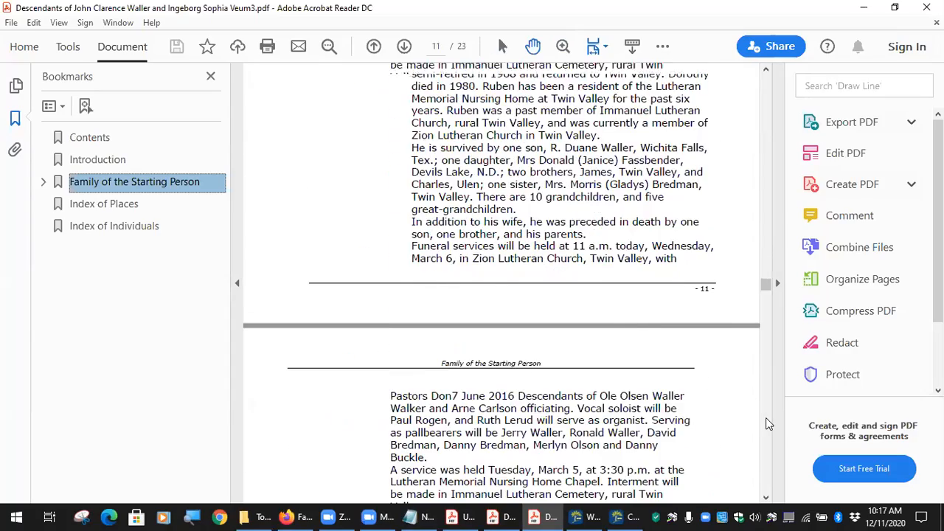
scroll(766, 420, down, 10)
scroll(765, 417, down, 20)
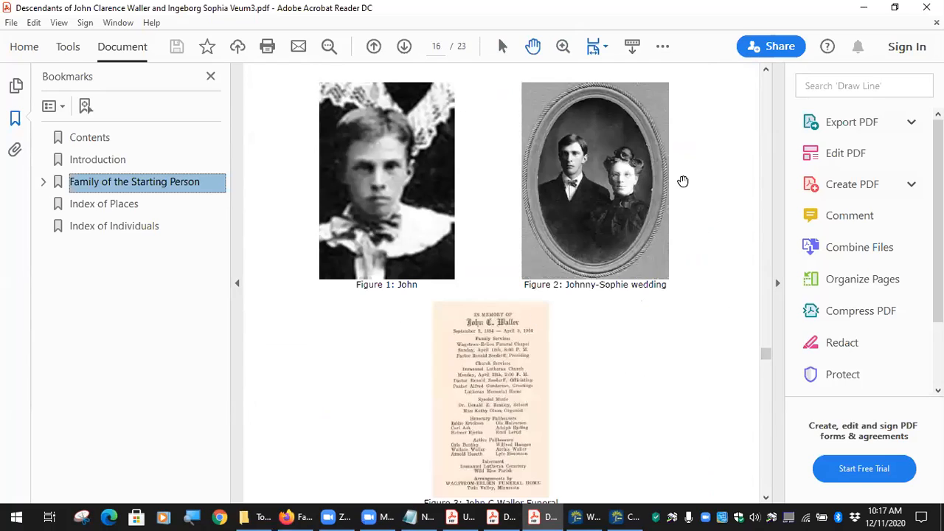
scroll(620, 265, down, 3)
scroll(590, 277, down, 9)
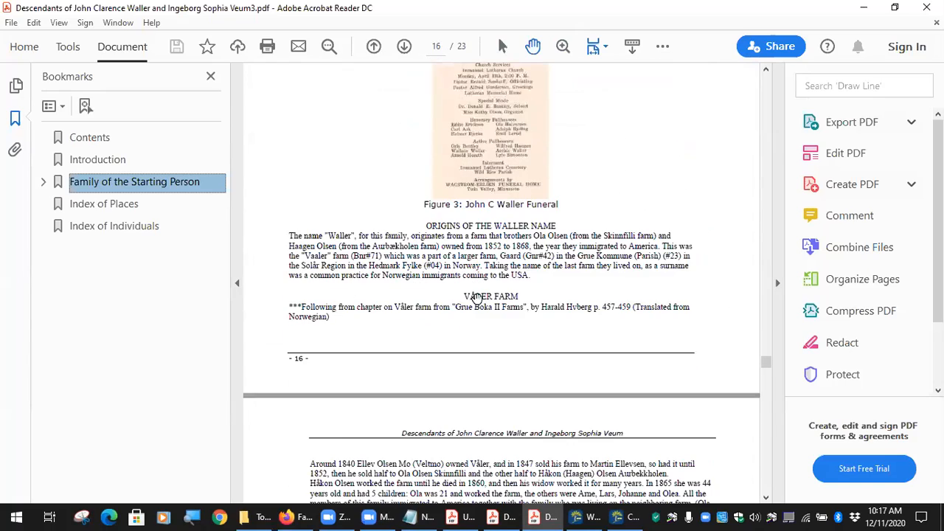
Examine how the story text is placed among the numbered photo figures on pages 16 to 18.
scroll(479, 301, down, 9)
scroll(500, 306, down, 9)
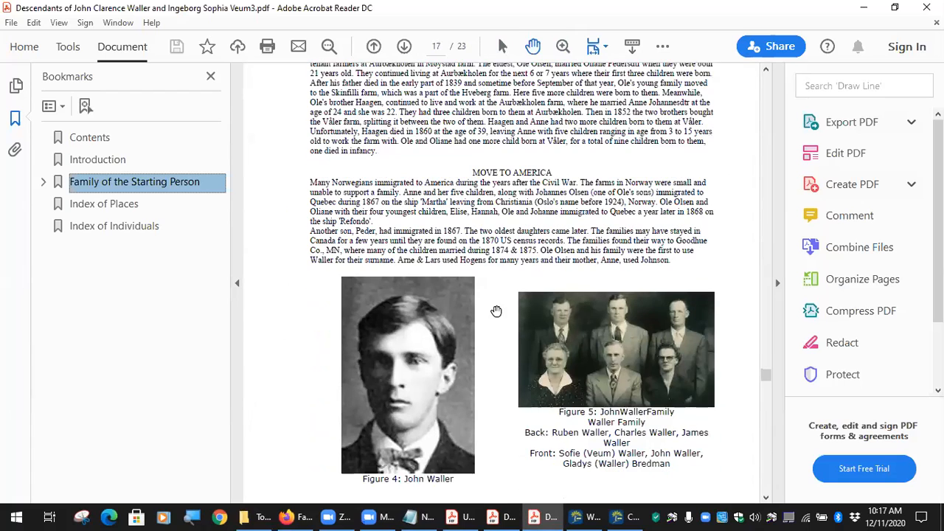
scroll(546, 361, down, 6)
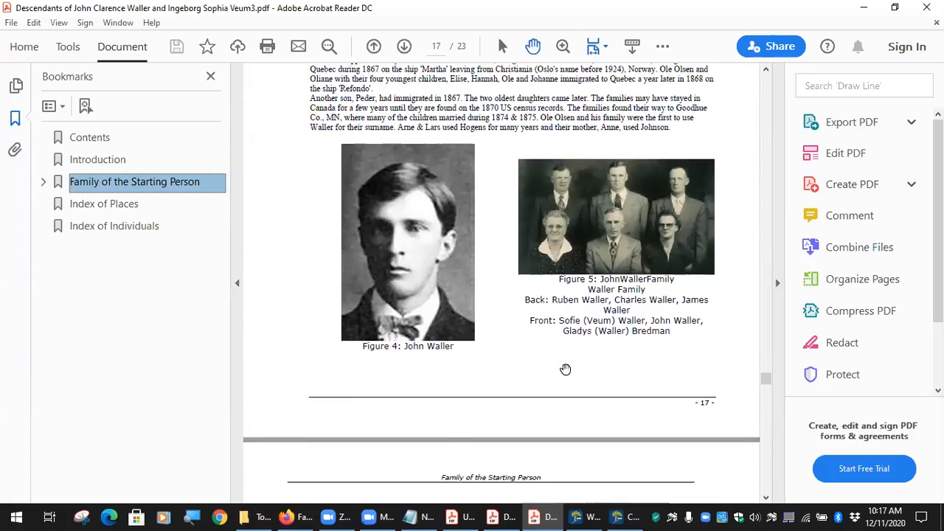
scroll(562, 371, down, 8)
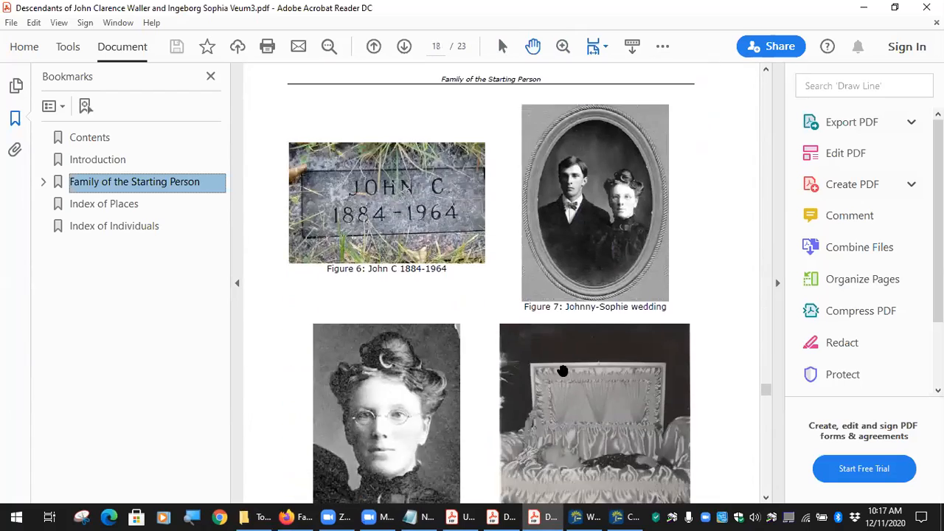
scroll(562, 371, up, 20)
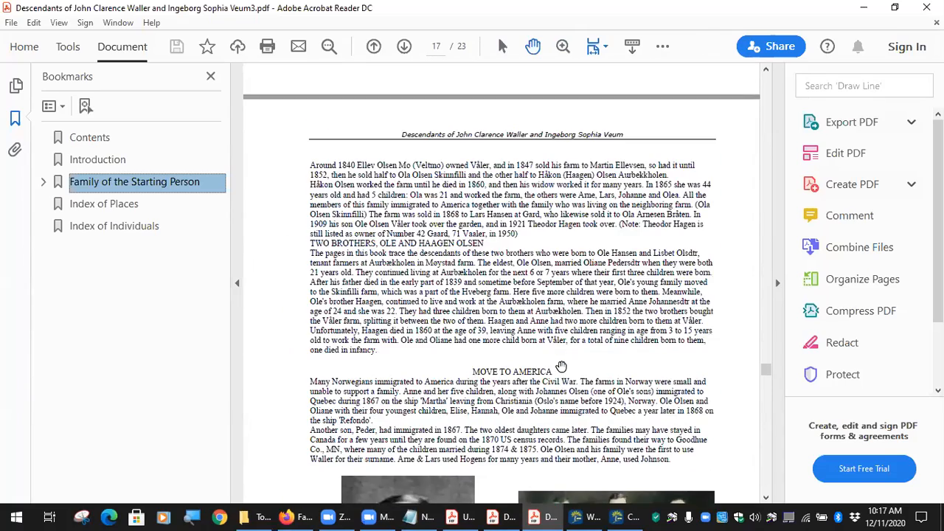
scroll(553, 335, up, 12)
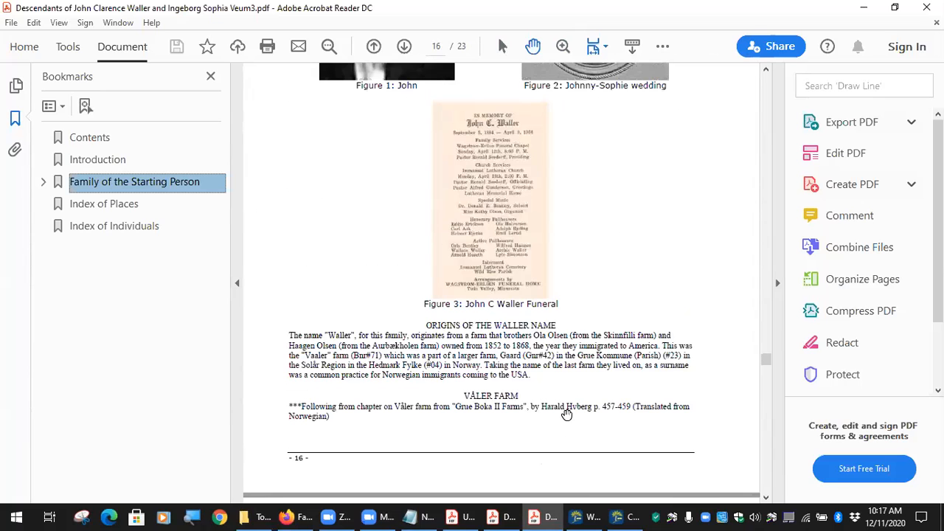
Switch to Family Tree Maker, cancel the category changes, check the Waller name origins details, and select that document in the home person's media.
click(624, 516)
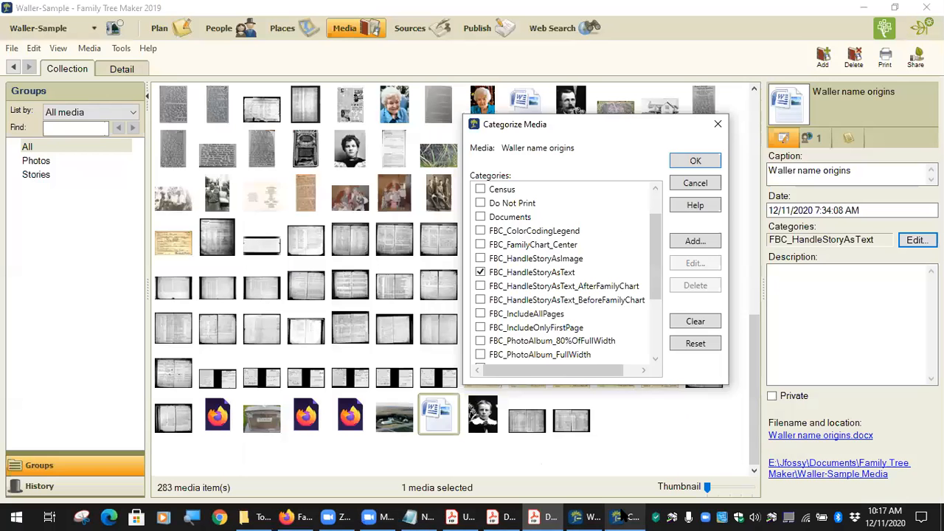
click(695, 183)
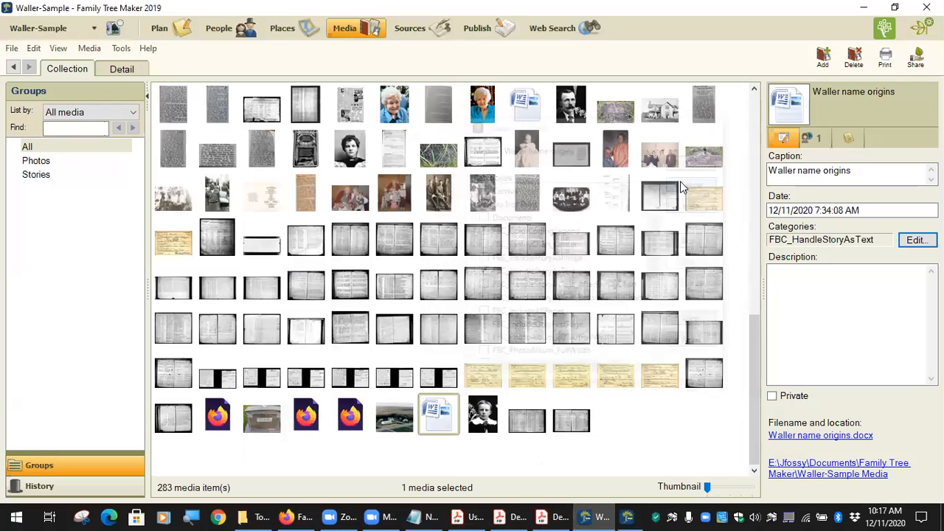
click(140, 68)
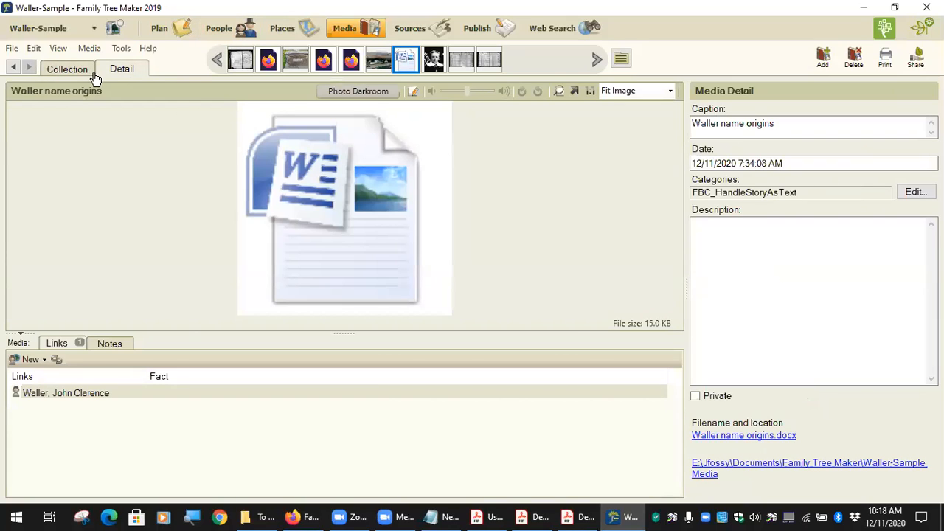
click(225, 29)
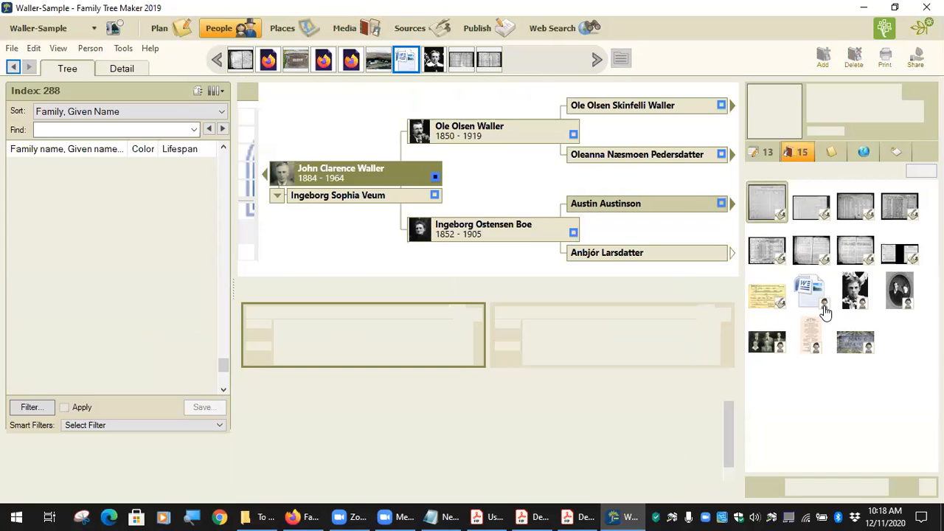
double_click(823, 312)
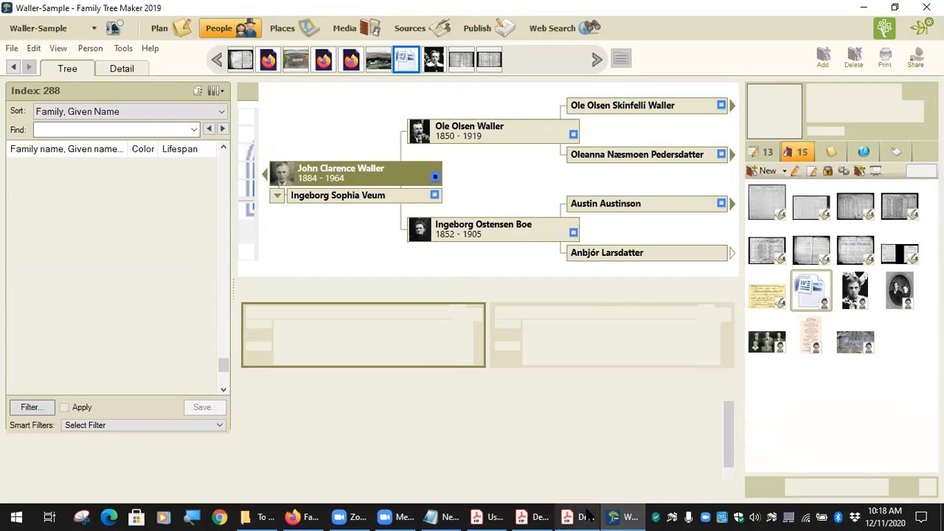
Switch to the Veum3 PDF and review where the Waller name origins story starts and continues on pages 16 and 17.
click(677, 457)
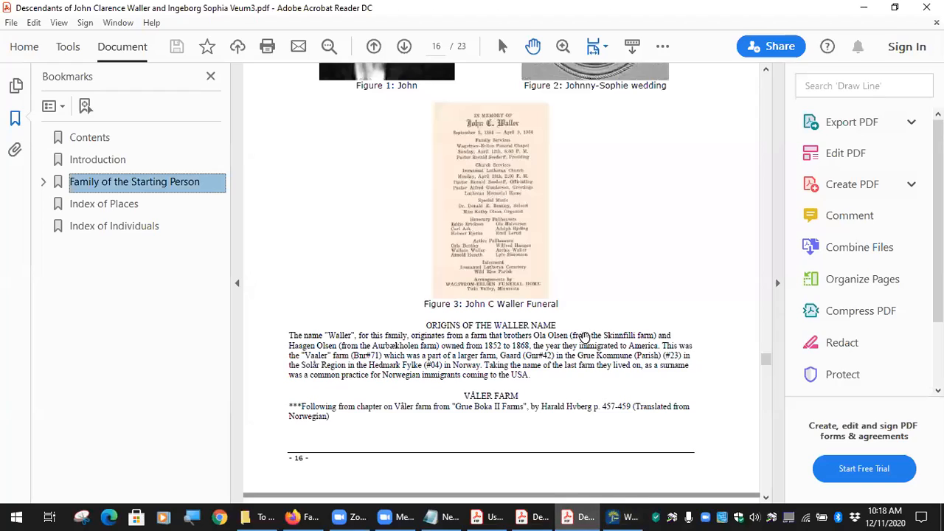
scroll(610, 366, down, 5)
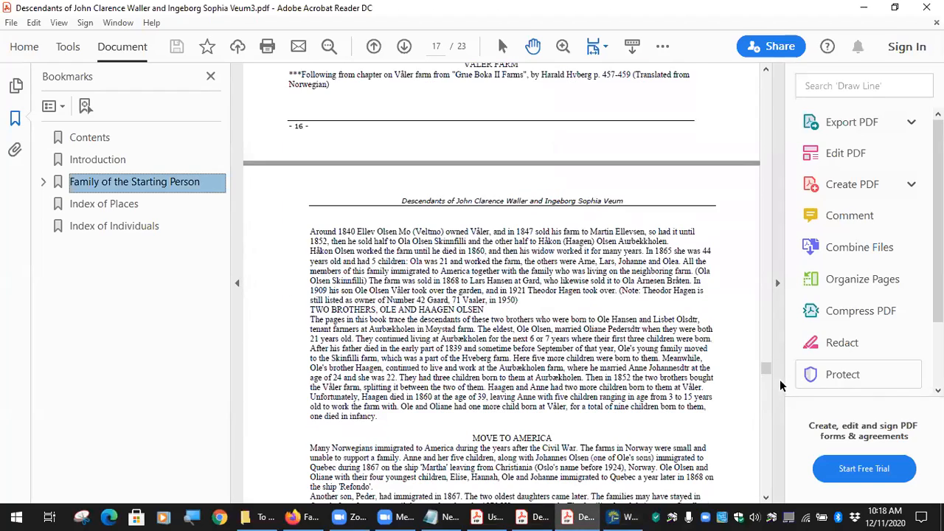
scroll(603, 365, up, 3)
scroll(635, 317, up, 8)
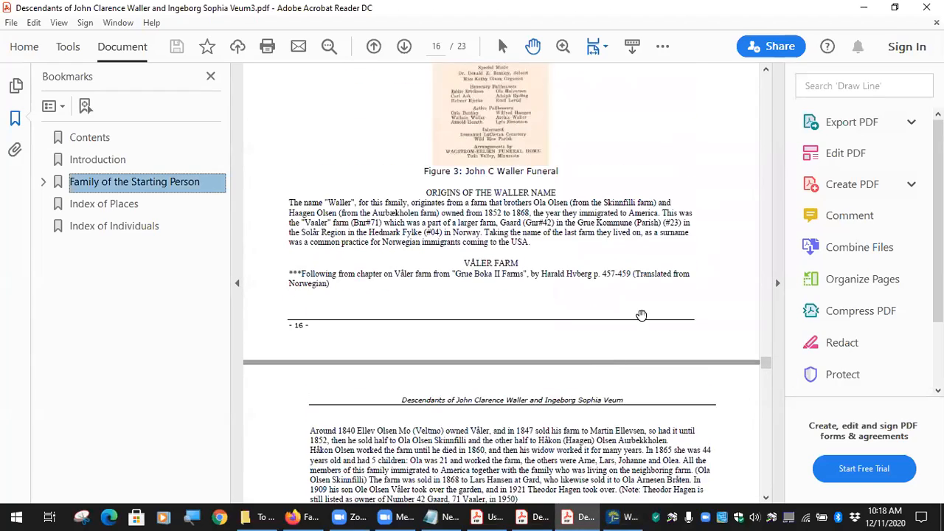
scroll(624, 327, down, 5)
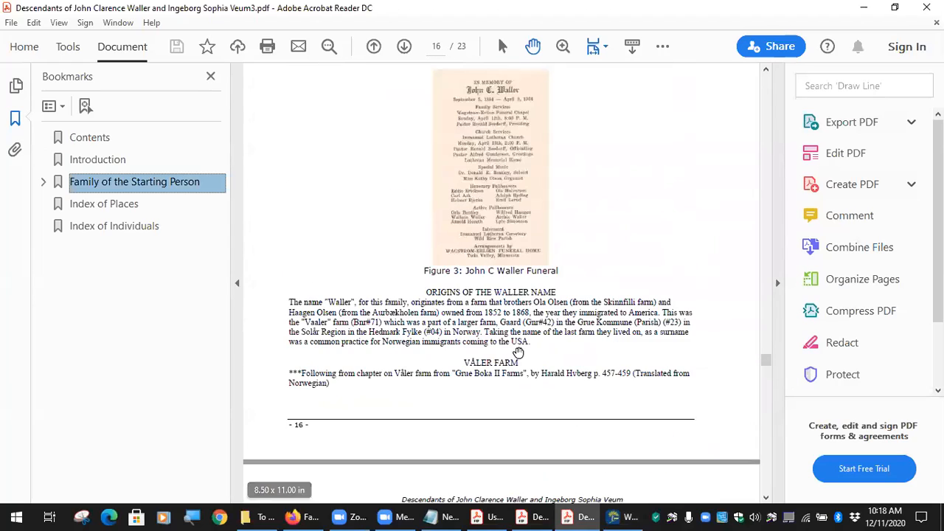
scroll(589, 378, down, 5)
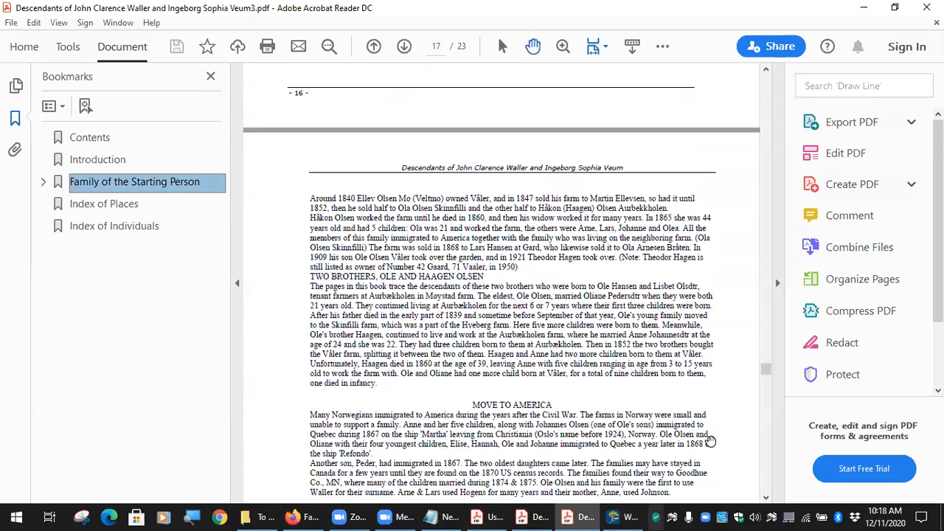
Look through the numbered photo figures after the story up to the Index of Places, and return to page 19.
scroll(633, 435, down, 10)
scroll(632, 435, down, 12)
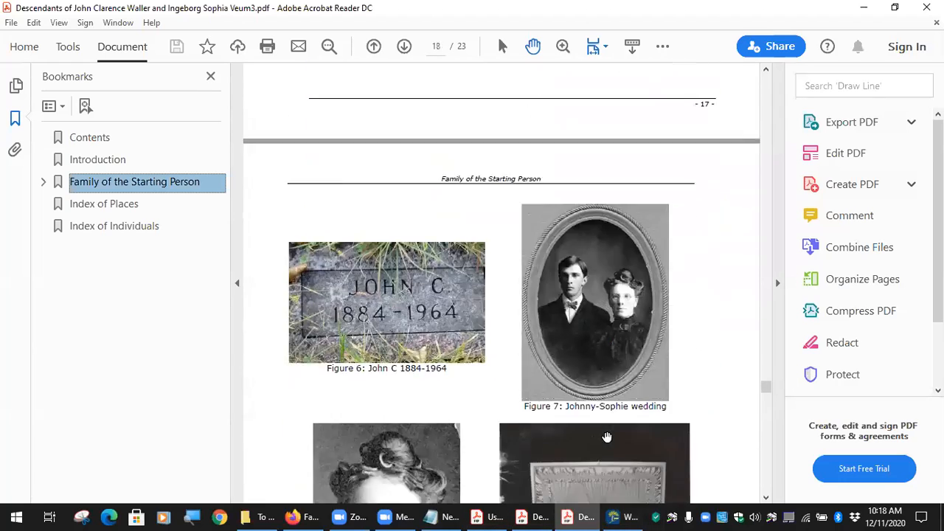
scroll(606, 426, down, 8)
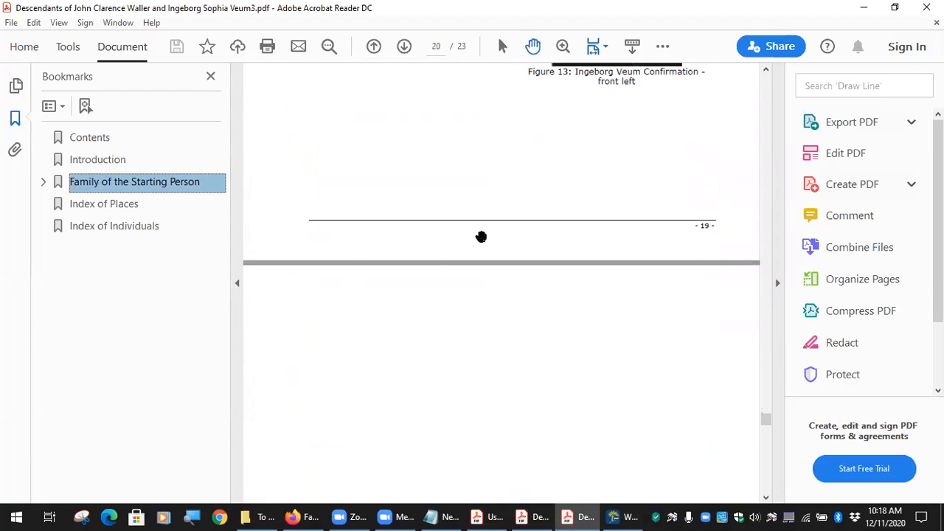
scroll(550, 383, down, 4)
scroll(553, 385, down, 12)
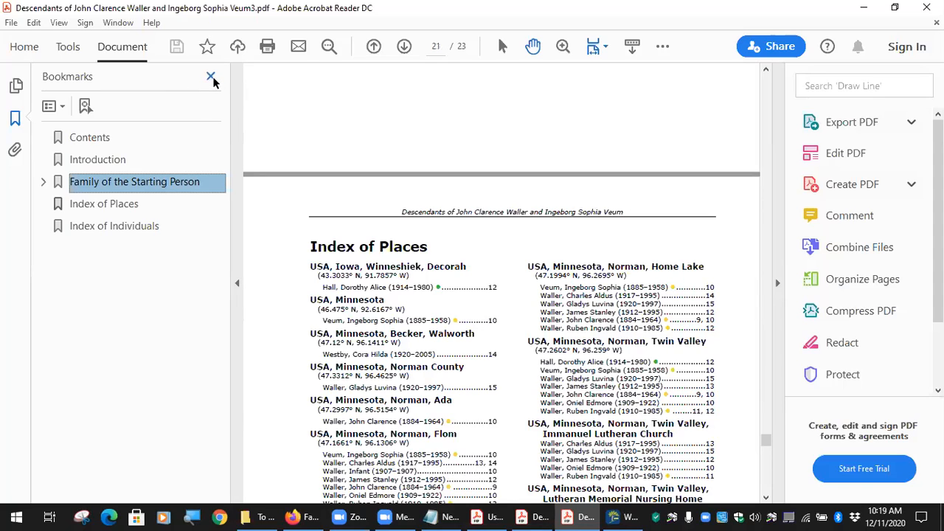
scroll(403, 210, up, 5)
scroll(403, 210, up, 5)
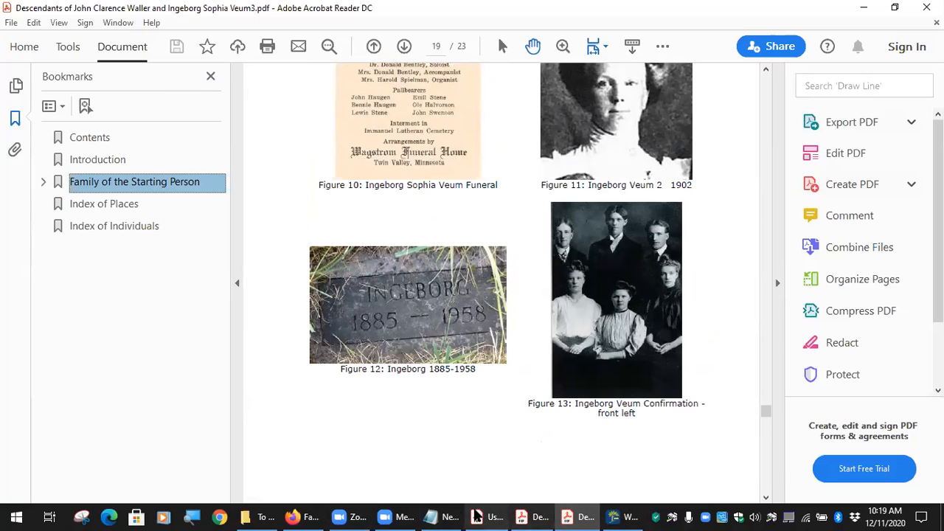
Switch to Family Tree Maker, open the Family Book Creator 2019 export plugin to view its book items, and exit without creating a document.
click(621, 516)
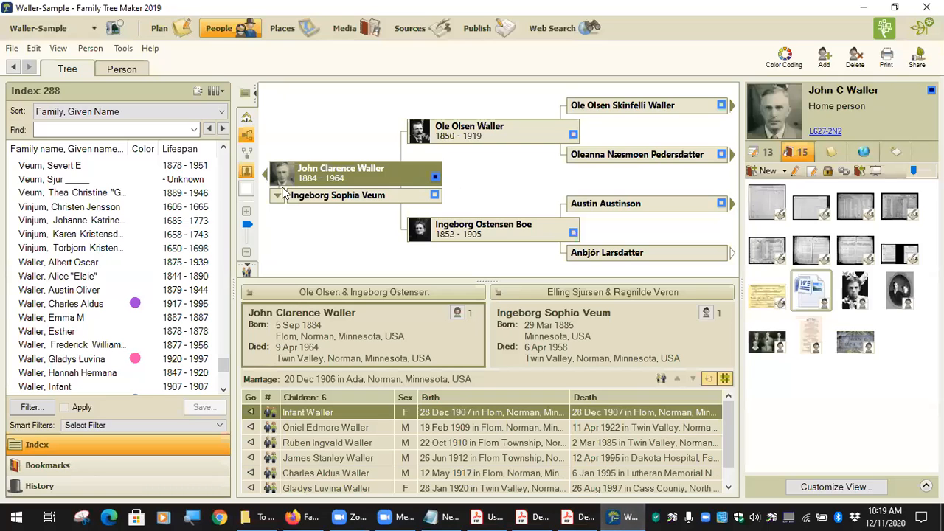
click(123, 49)
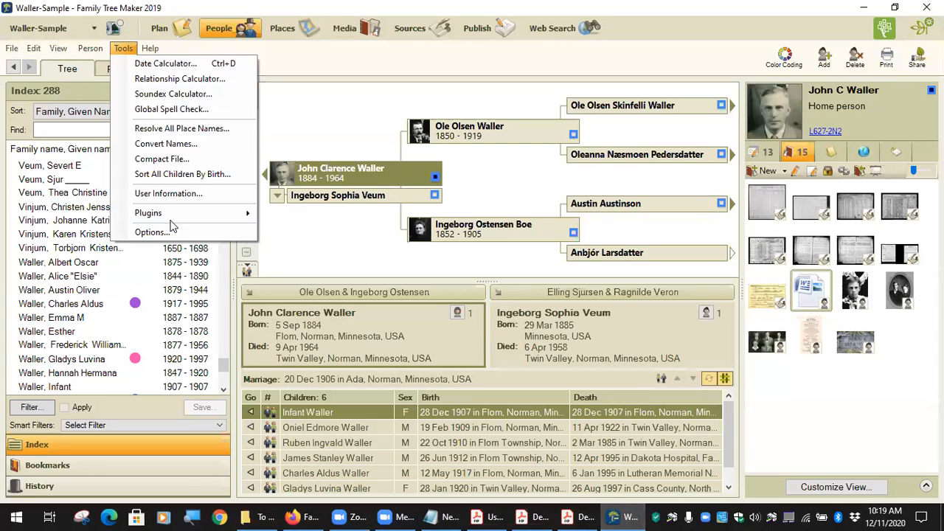
mouse_move(219, 212)
mouse_move(339, 213)
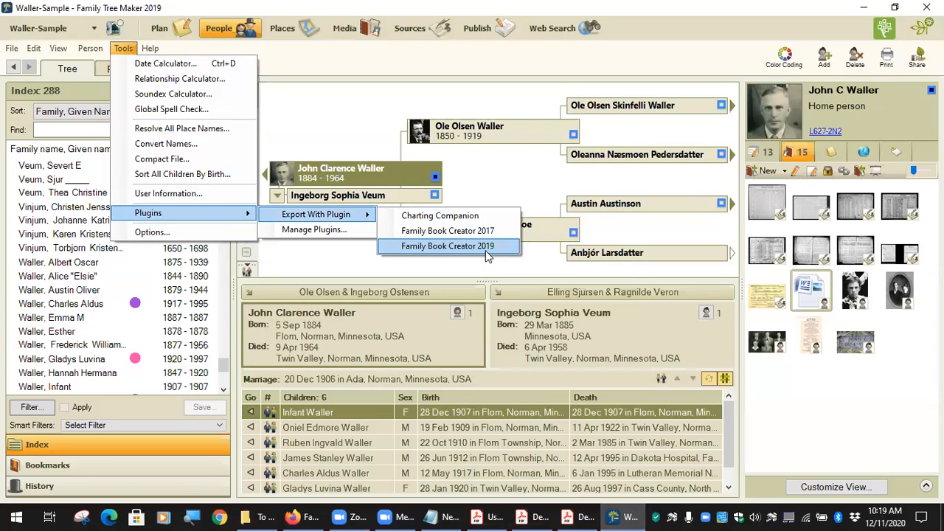
click(486, 246)
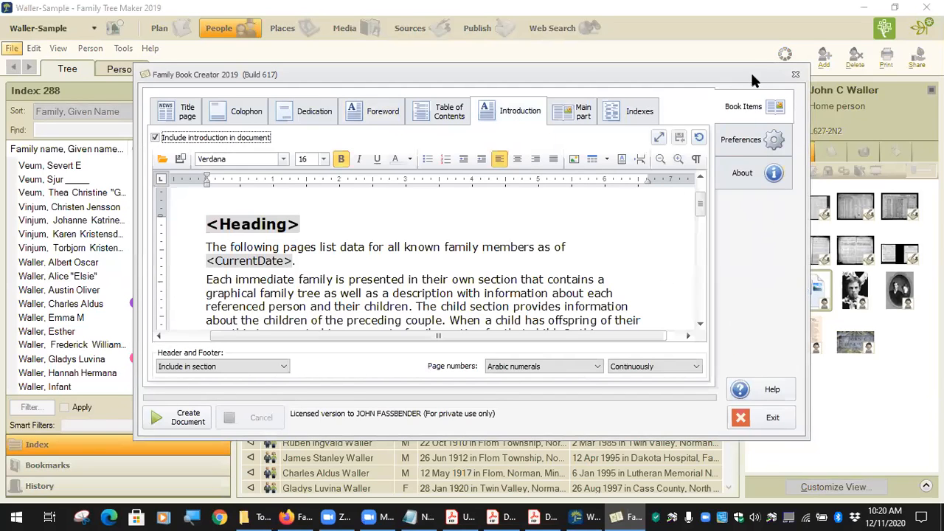
click(796, 76)
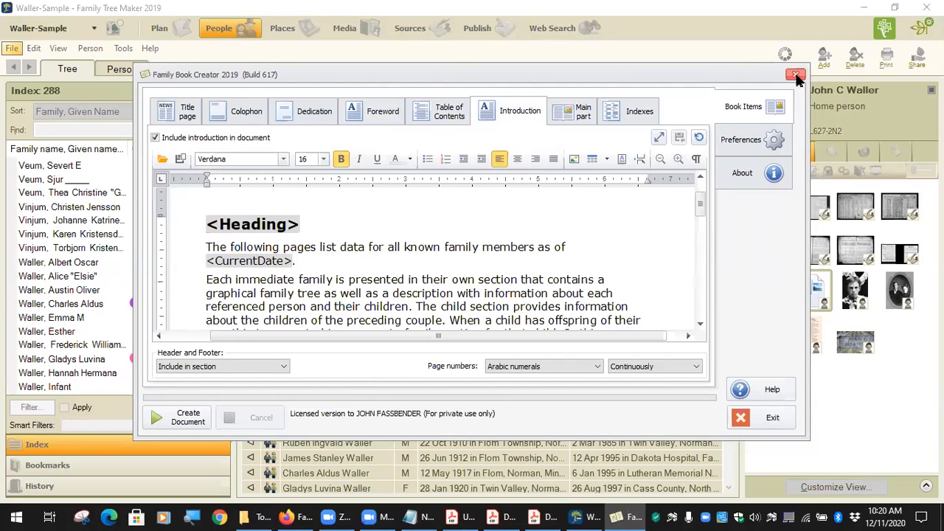
click(767, 428)
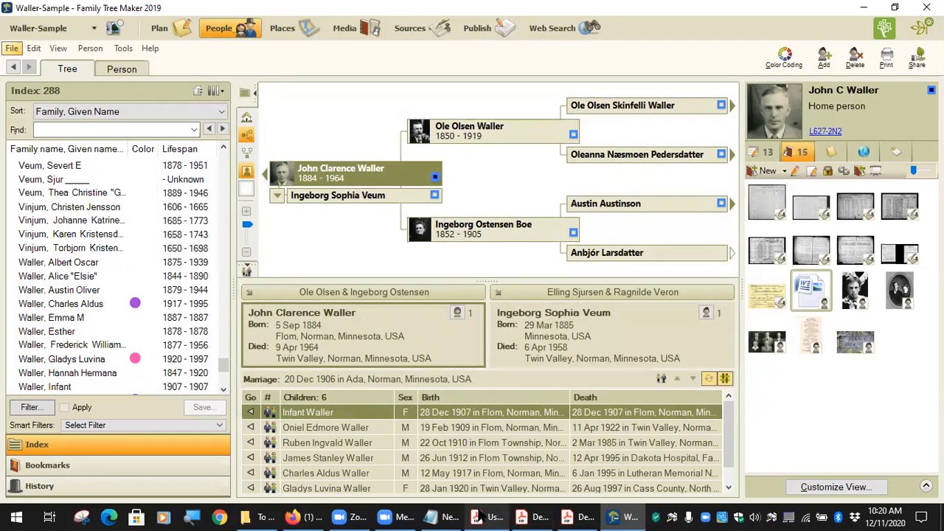
mouse_move(487, 514)
click(537, 427)
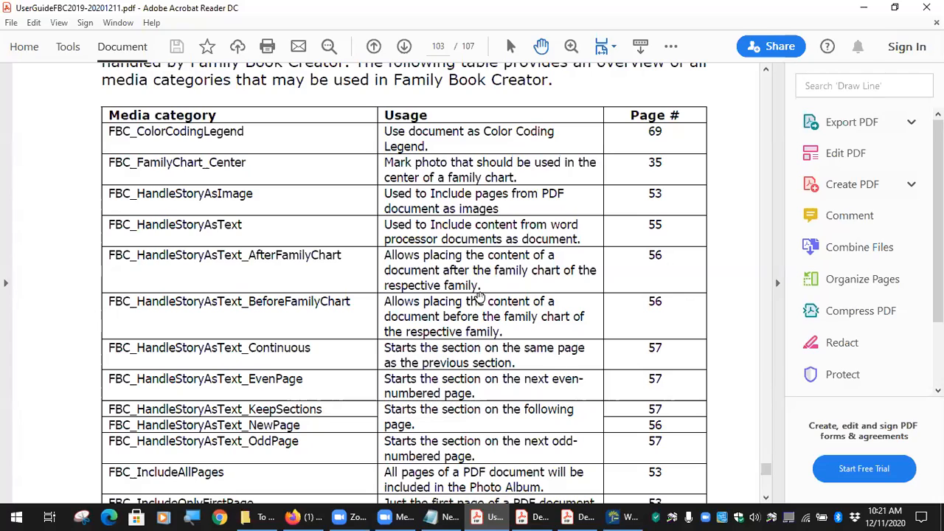
scroll(478, 295, down, 10)
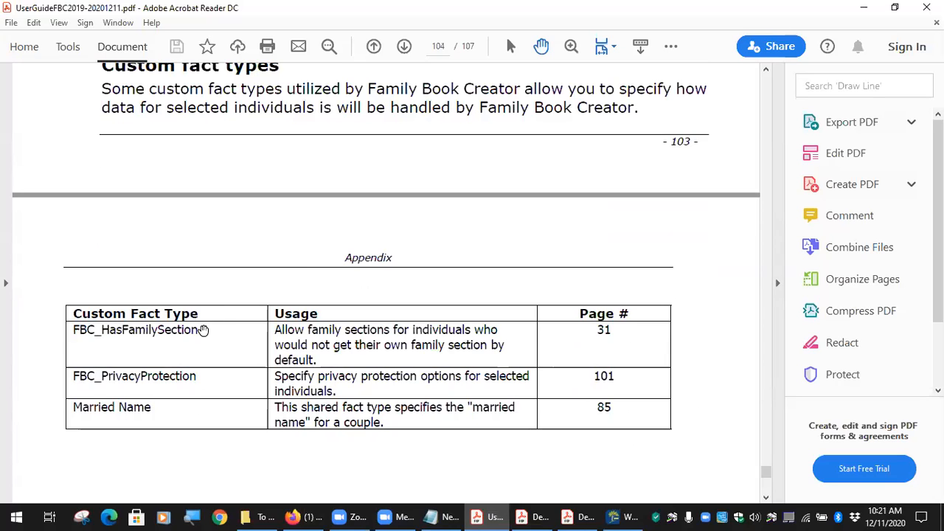
drag(202, 331, 76, 337)
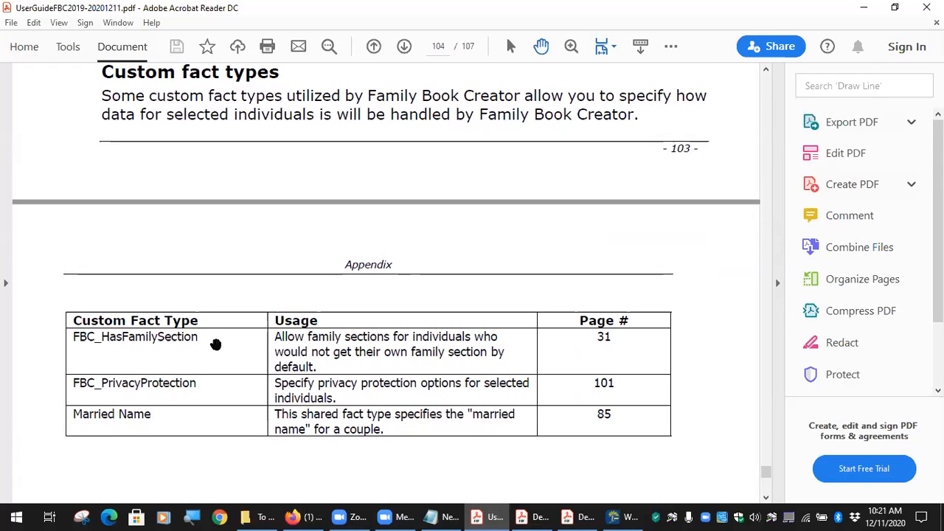
drag(203, 338, 103, 342)
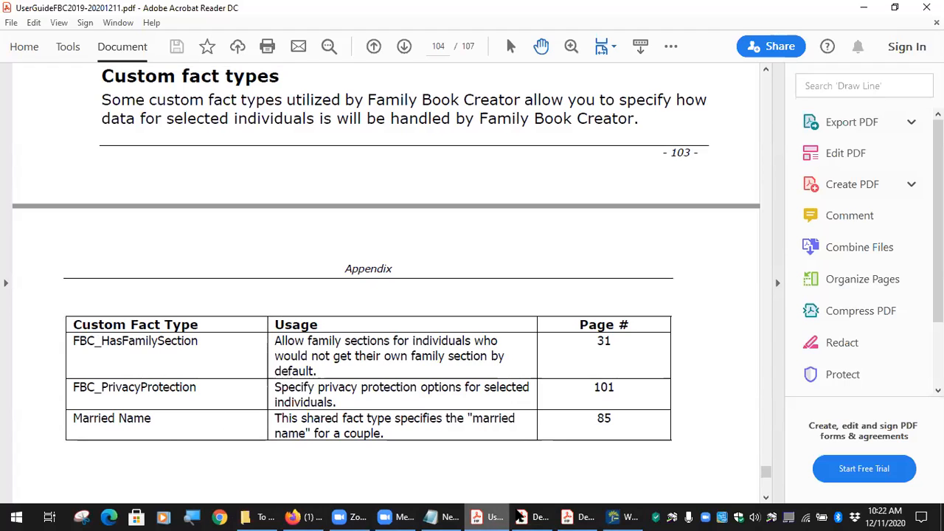
Go back to the Appendix on page 103 of the user guide and review the media categories table.
mouse_move(574, 514)
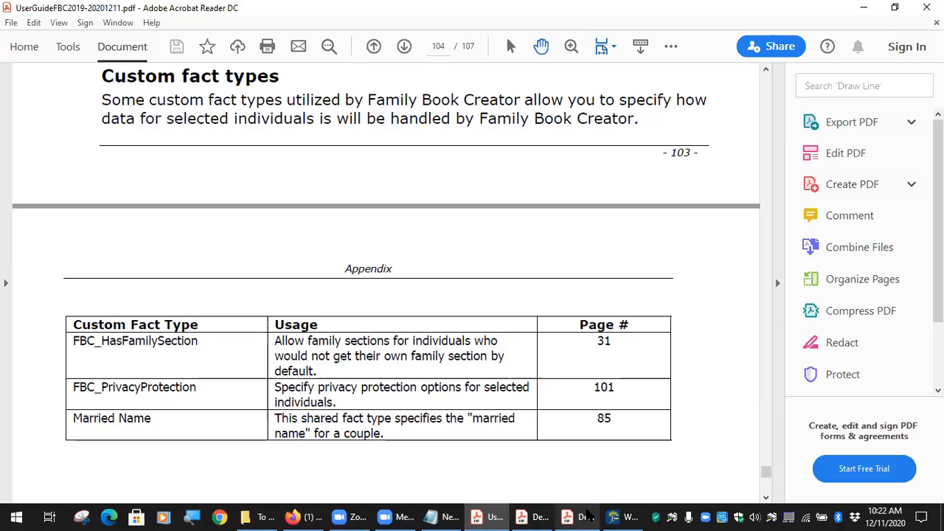
scroll(491, 300, up, 15)
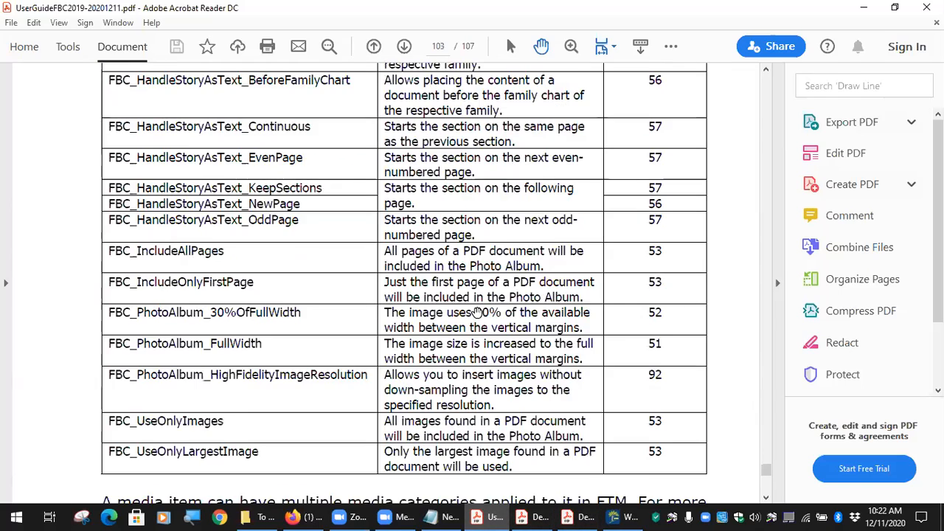
scroll(476, 311, down, 5)
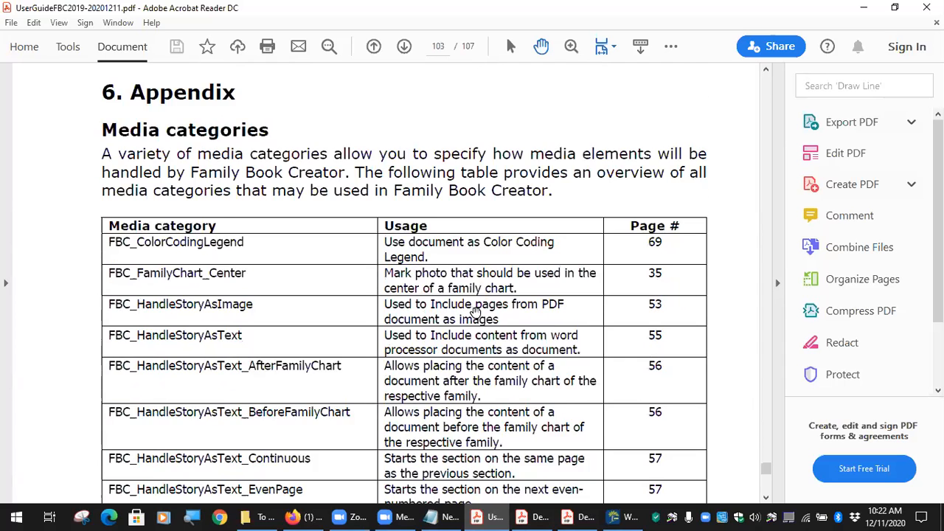
drag(247, 177, 112, 174)
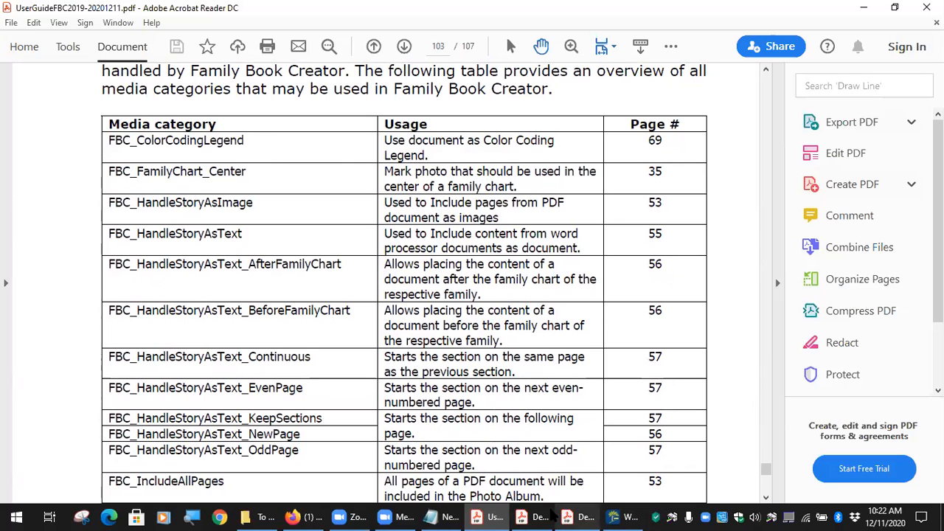
Switch to the Veum3 PDF and examine the family chart at the start of the Family of the Starting Person section.
click(580, 517)
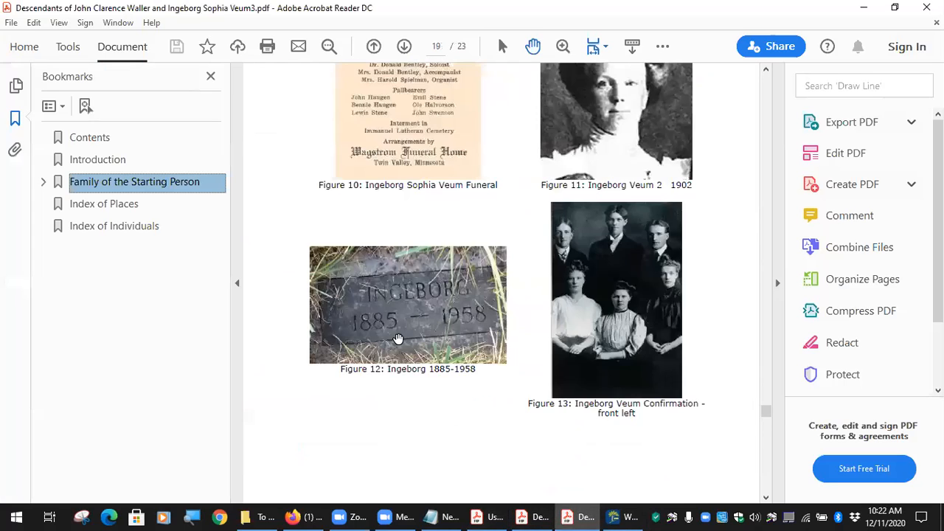
scroll(517, 250, up, 2)
click(169, 183)
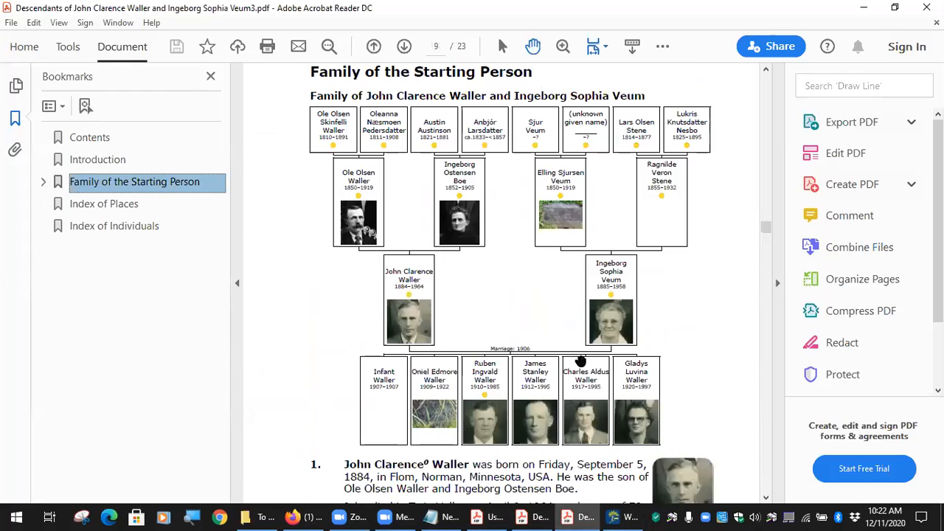
scroll(445, 283, up, 1)
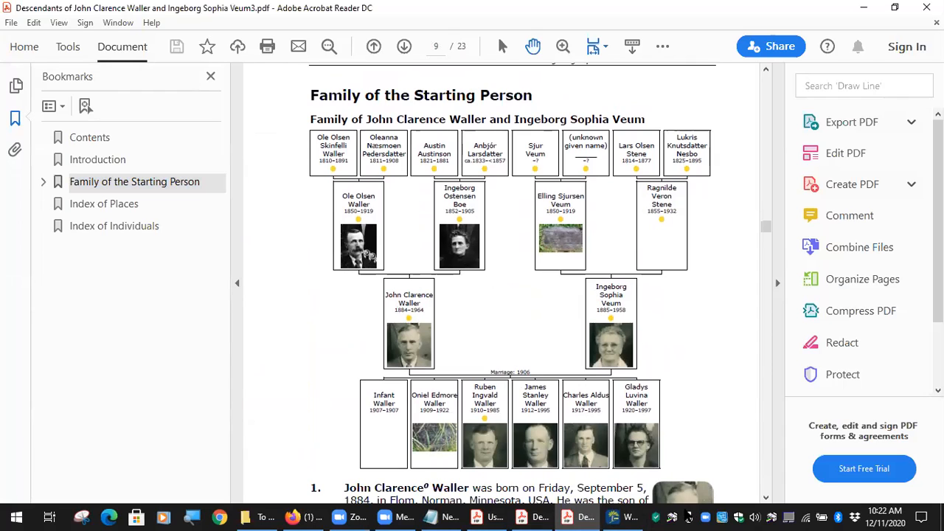
Switch to Family Tree Maker, view the wedding photo's media details from the home person's media, and close them unchanged.
mouse_move(620, 515)
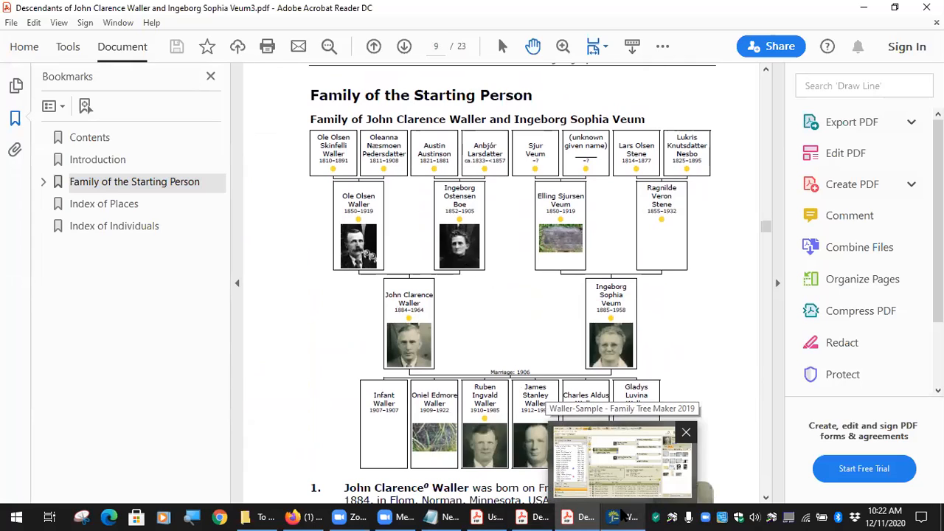
click(623, 514)
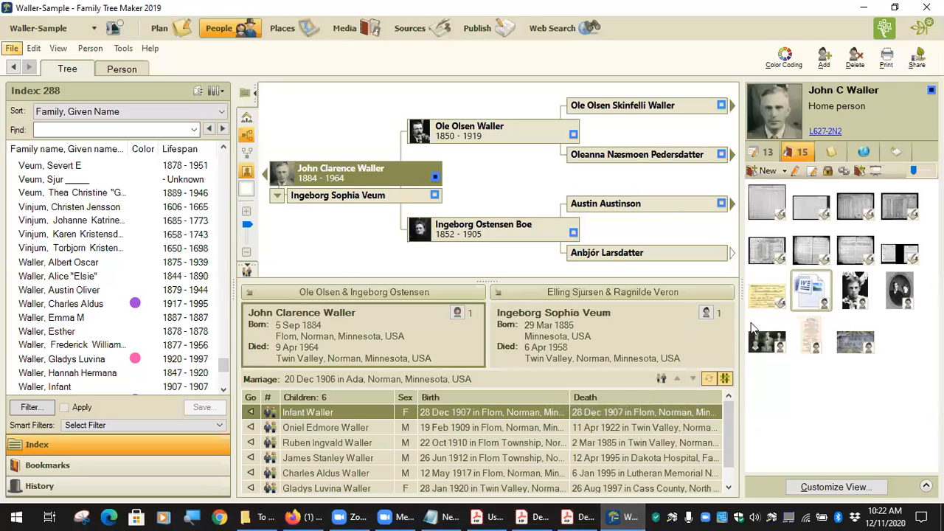
double_click(896, 289)
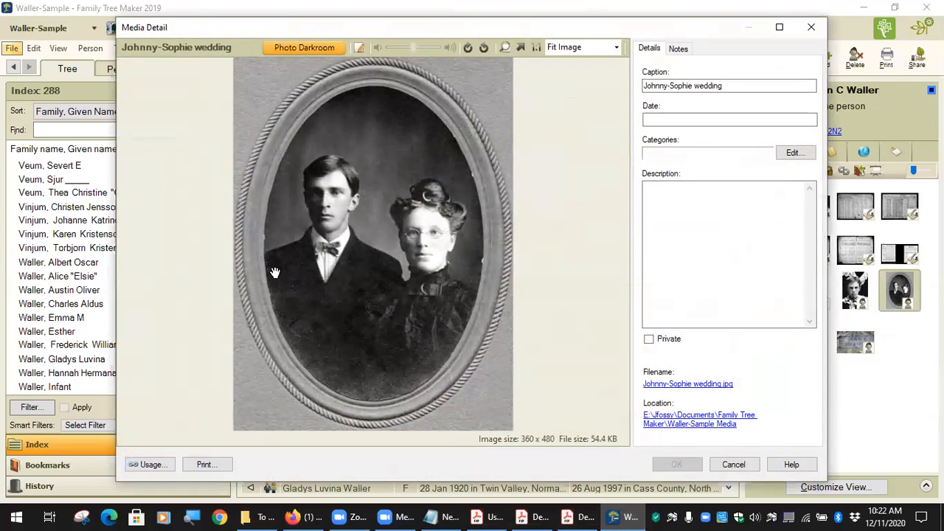
click(734, 464)
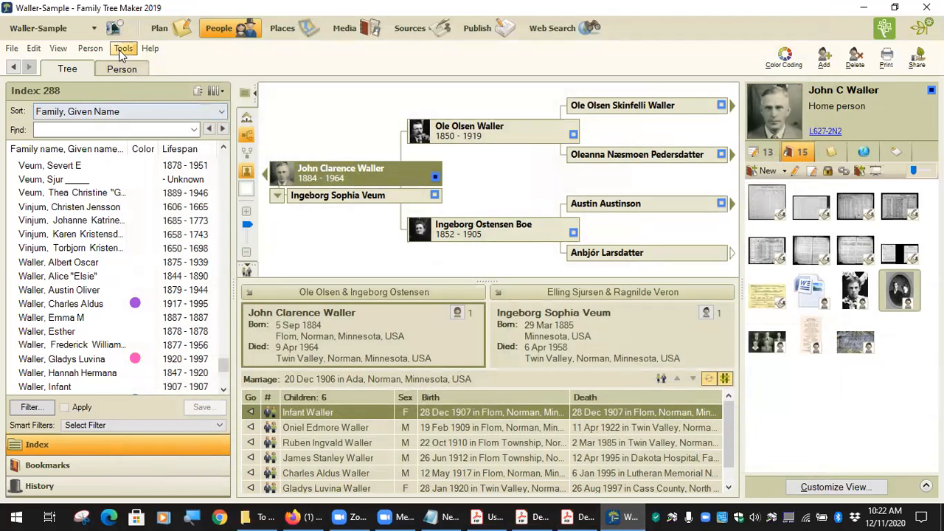
Open the home person's detailed view and move the wedding photo from the person's media to the 20 Dec 1906 marriage fact's media.
click(123, 72)
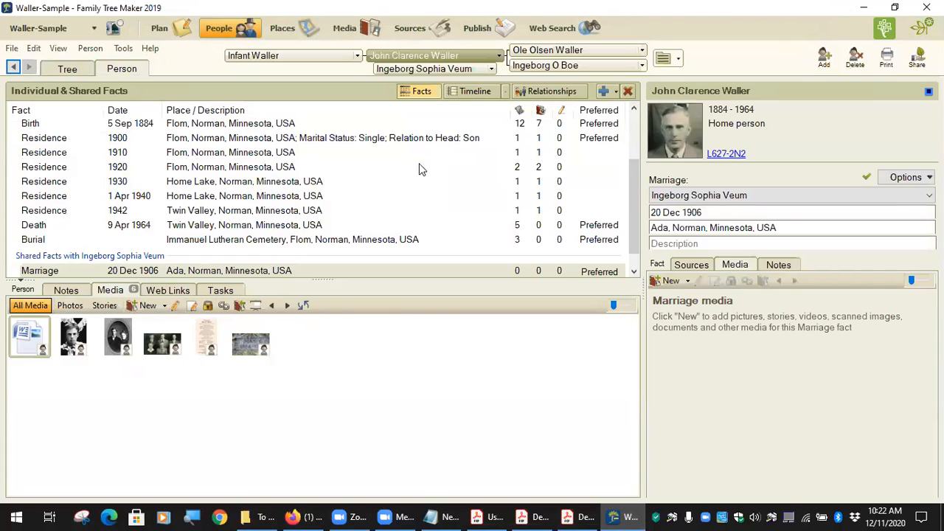
scroll(386, 169, down, 1)
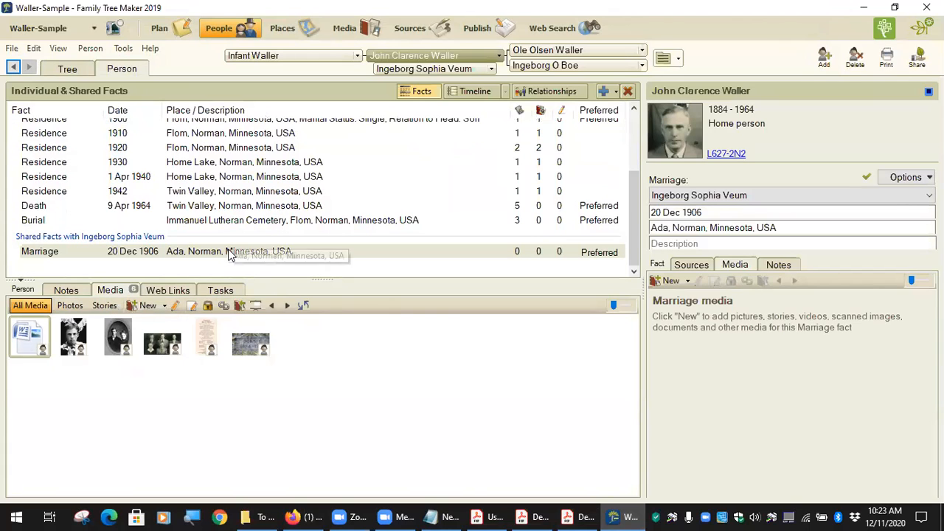
click(282, 252)
click(735, 265)
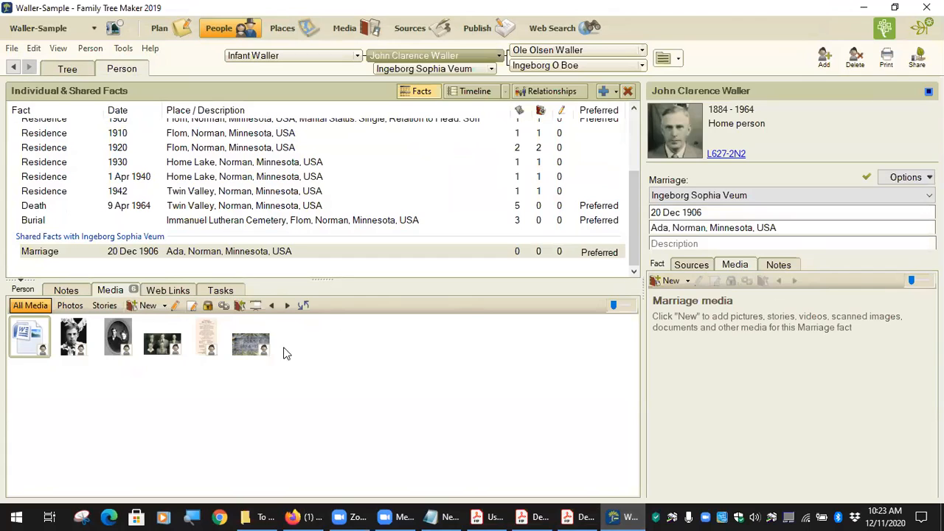
click(116, 337)
drag(116, 337, 704, 360)
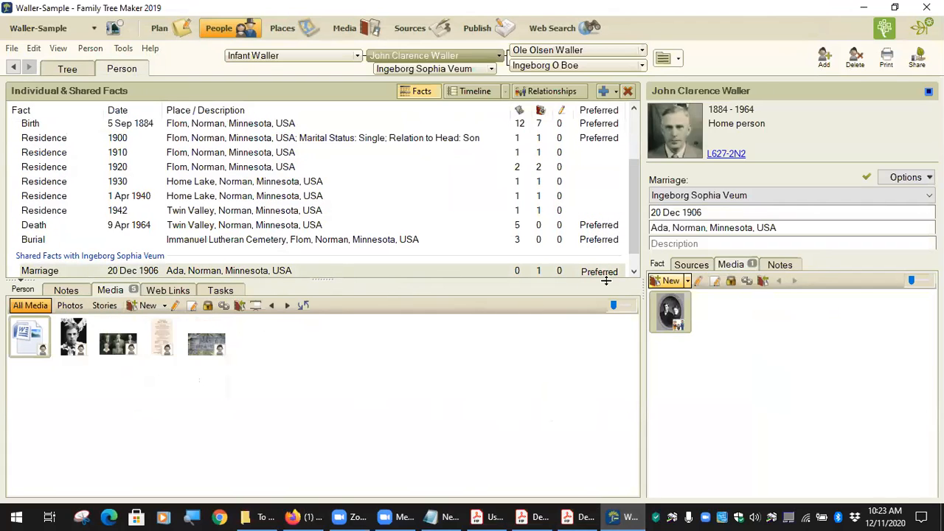
mouse_move(673, 313)
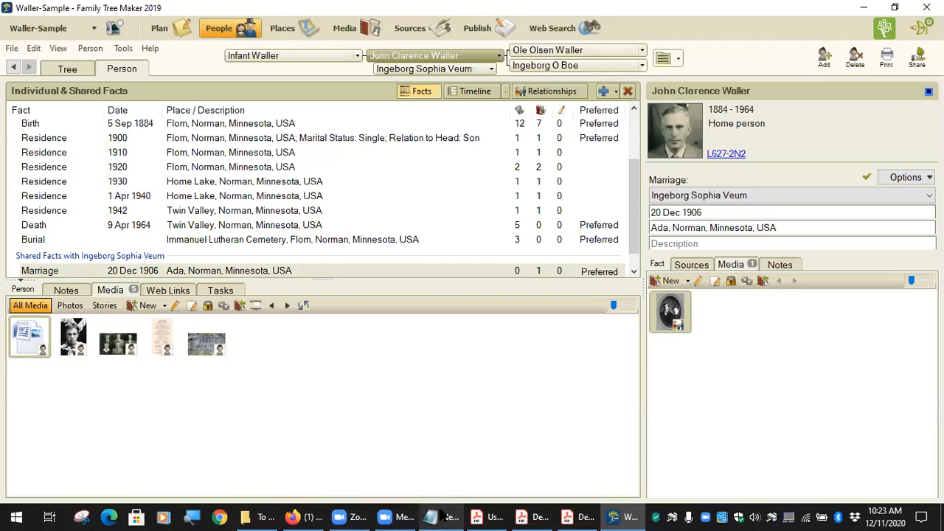
Check the media categories table in the user guide and return to the 20 Dec 1906 marriage fact in Family Tree Maker.
click(262, 516)
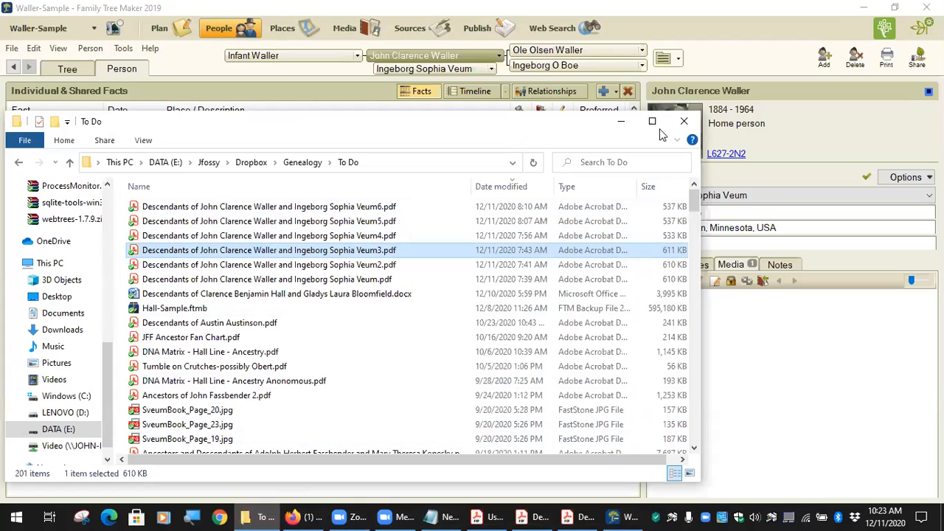
click(621, 123)
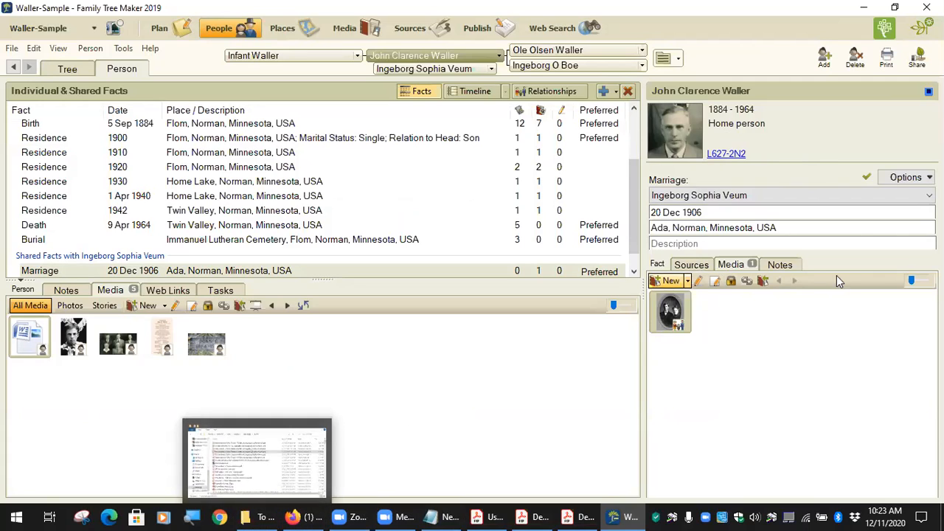
click(483, 516)
scroll(112, 180, up, 1)
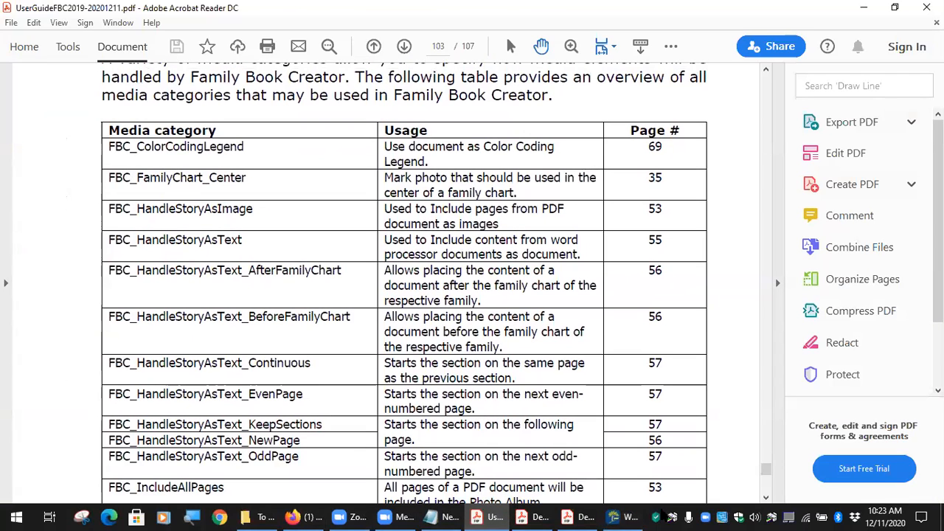
click(619, 516)
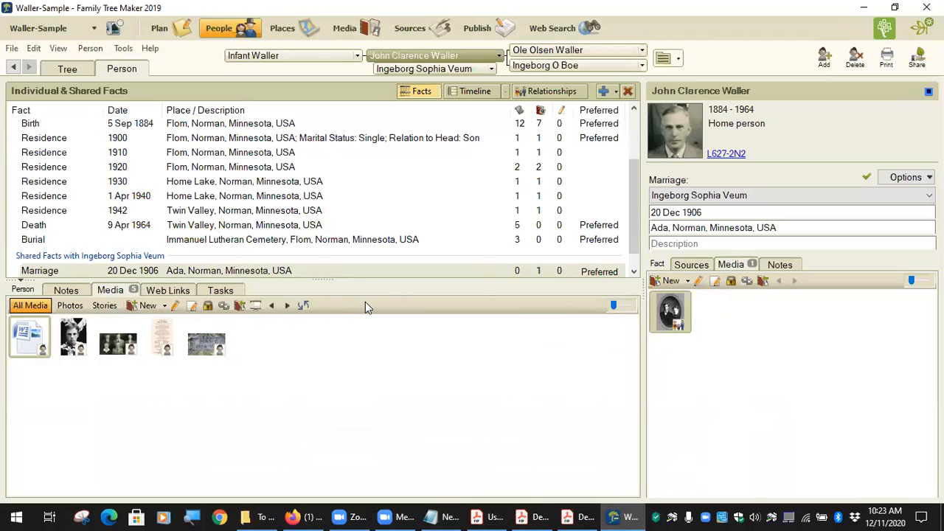
click(212, 272)
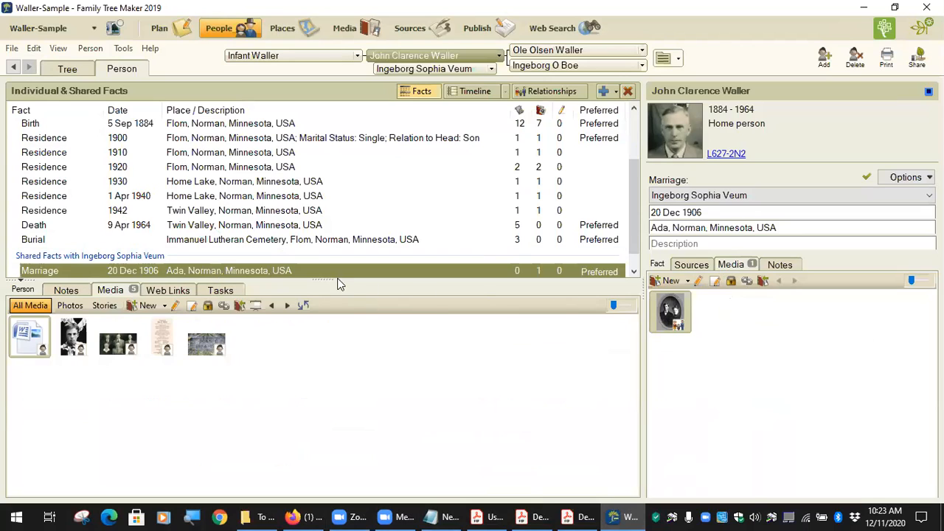
View the home person's relationships, check the media and notes of the spouse relationship, and return to the marriage fact's media.
click(546, 92)
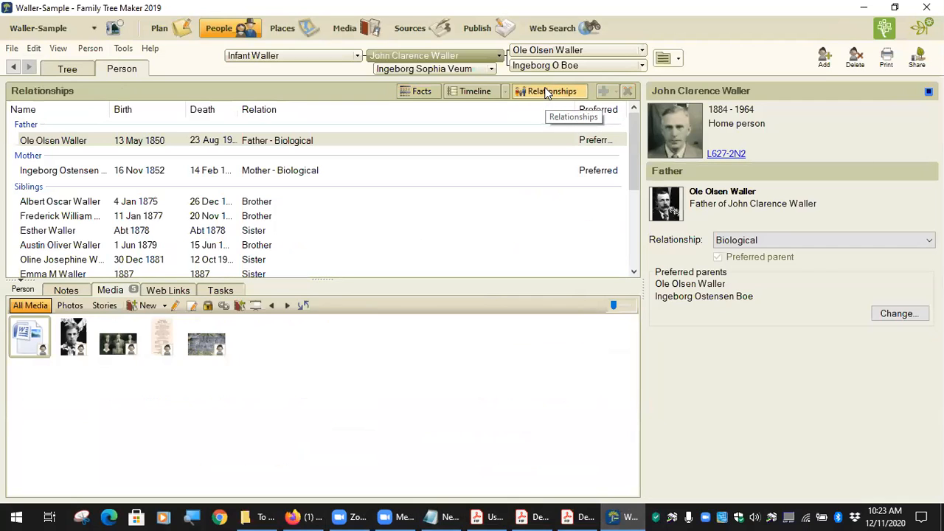
scroll(470, 196, down, 2)
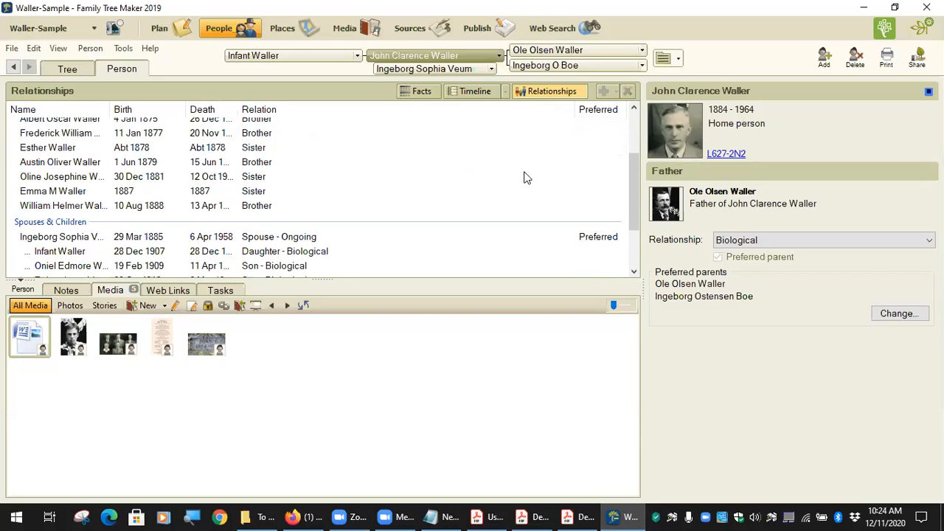
scroll(357, 142, down, 2)
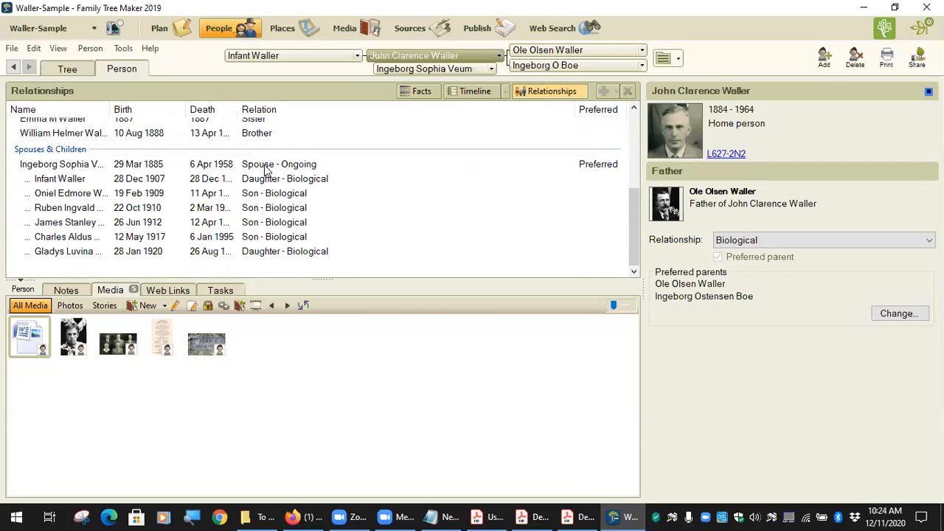
click(287, 164)
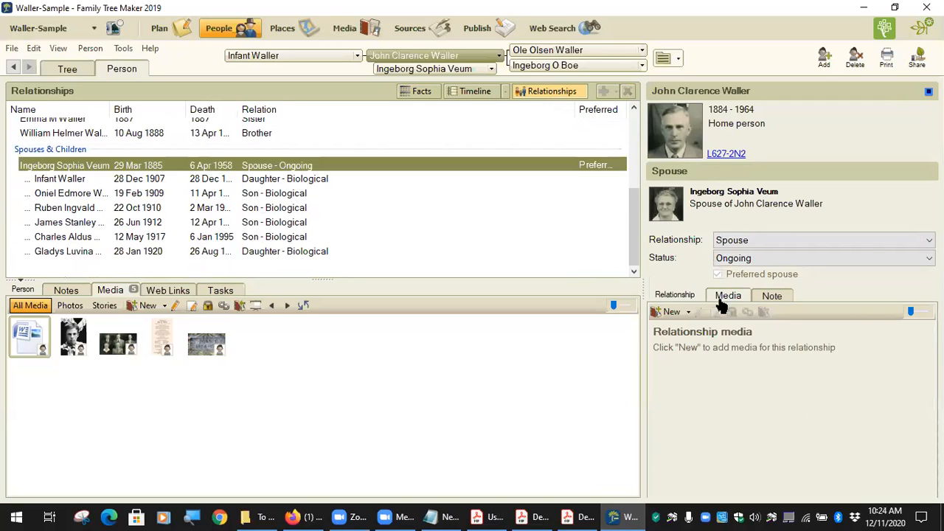
click(719, 297)
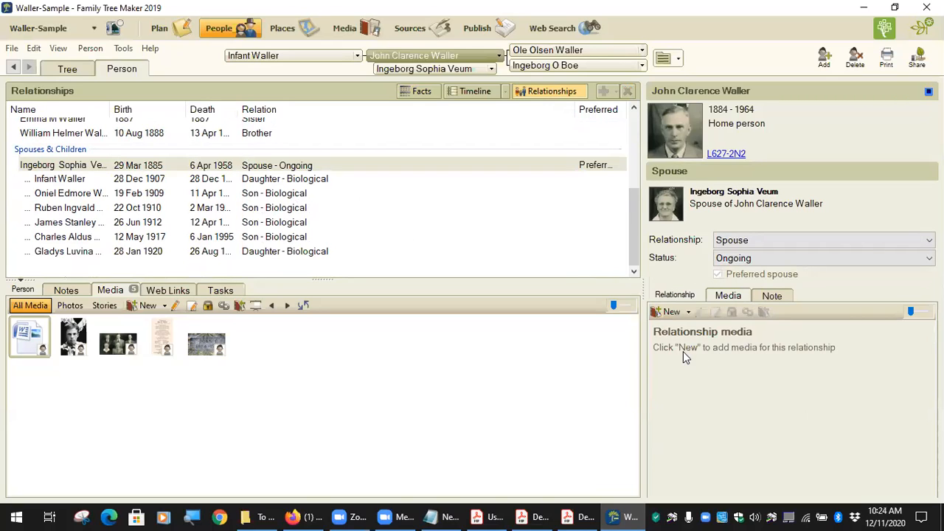
click(771, 296)
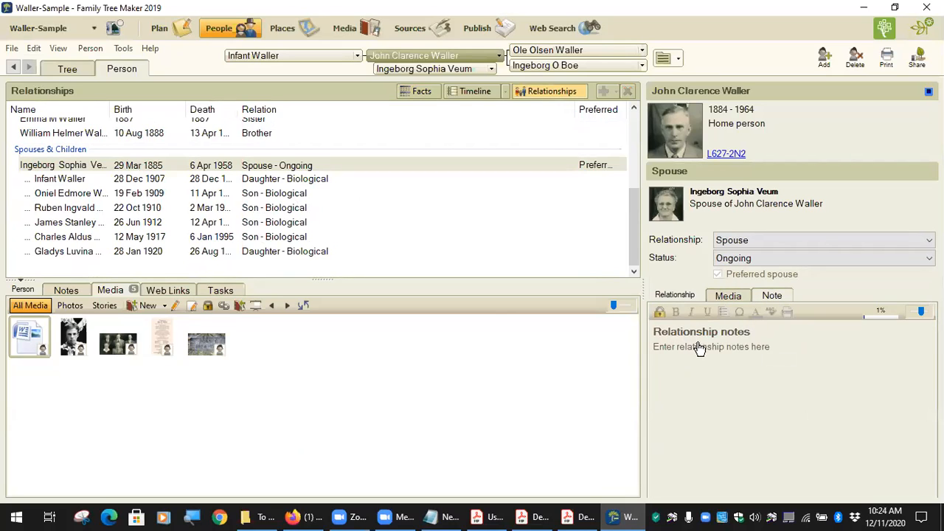
click(728, 296)
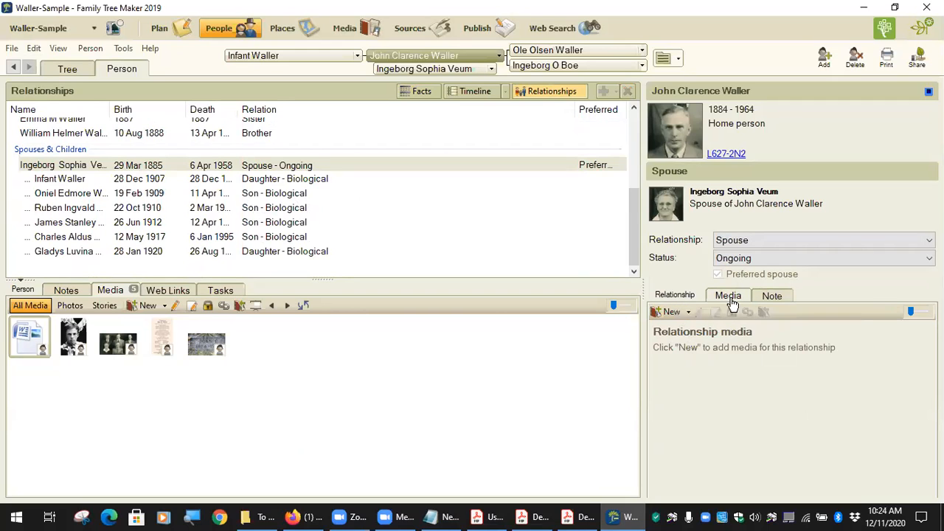
click(413, 93)
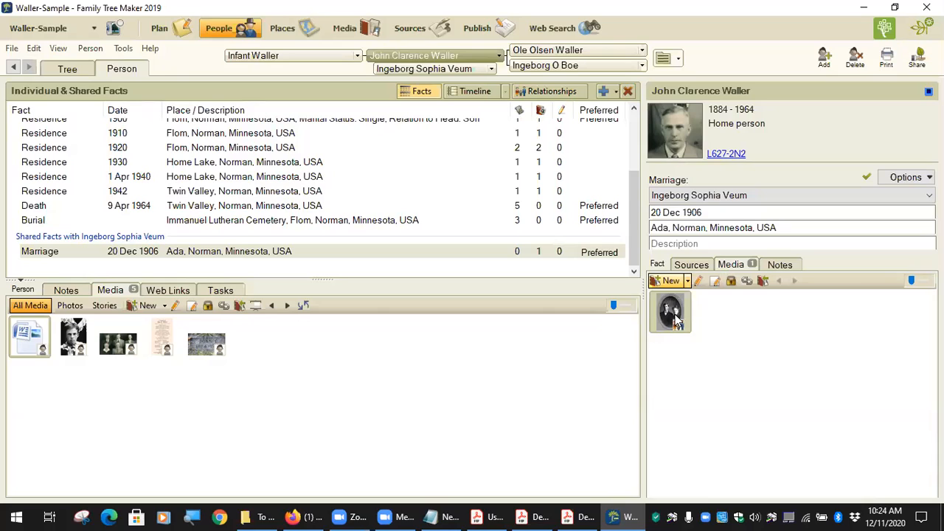
mouse_move(671, 318)
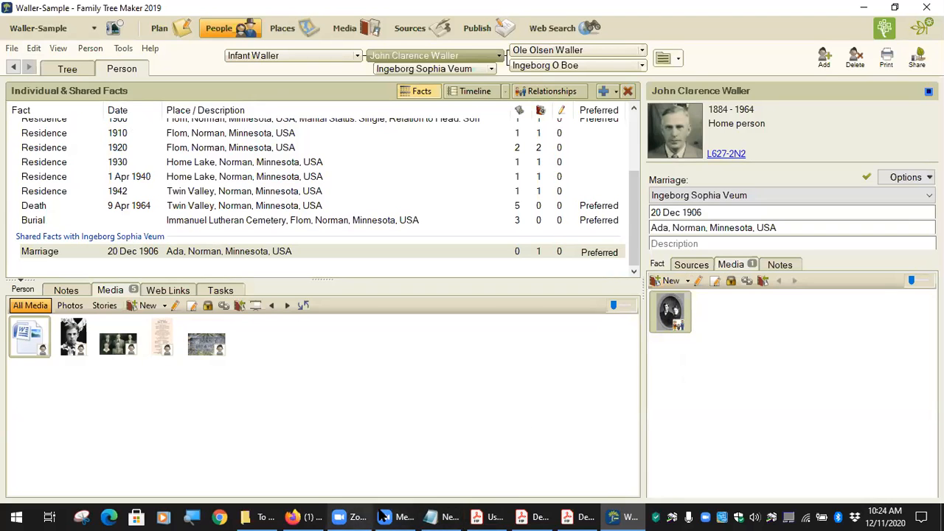
Open the Veum5 PDF from the To Do folder and examine the Family of the Starting Person chart at page width.
click(260, 516)
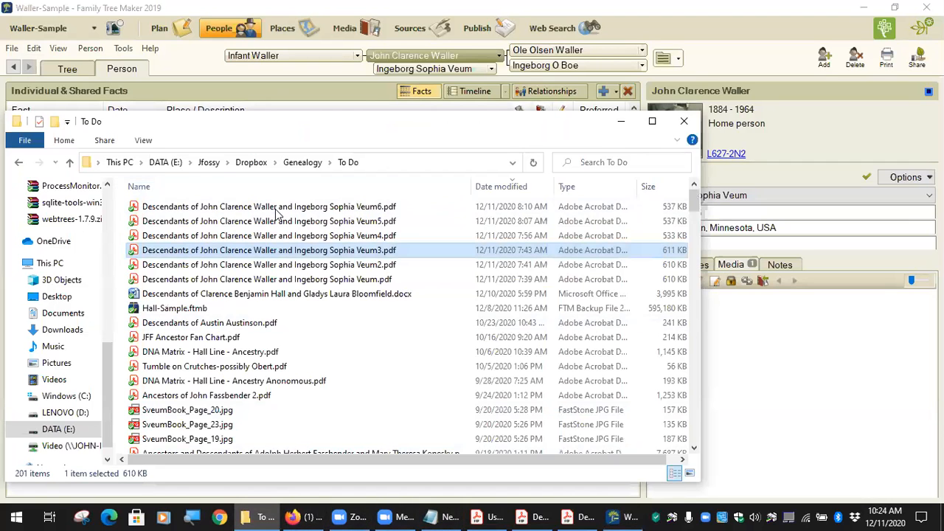
double_click(293, 224)
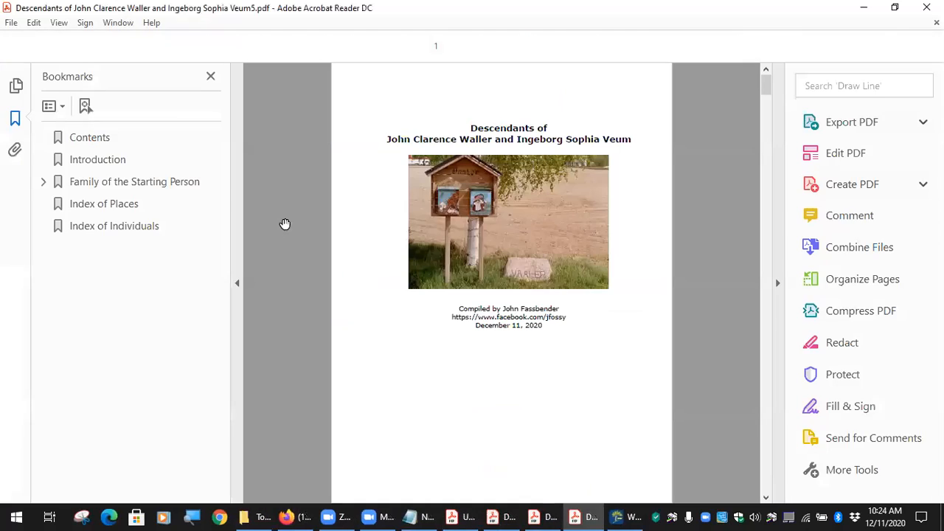
click(122, 182)
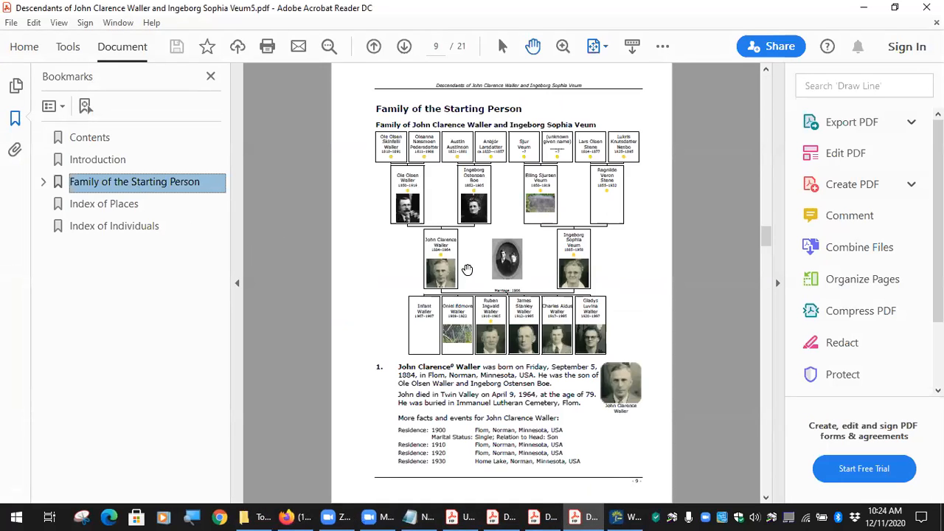
click(604, 46)
click(649, 69)
scroll(522, 292, down, 2)
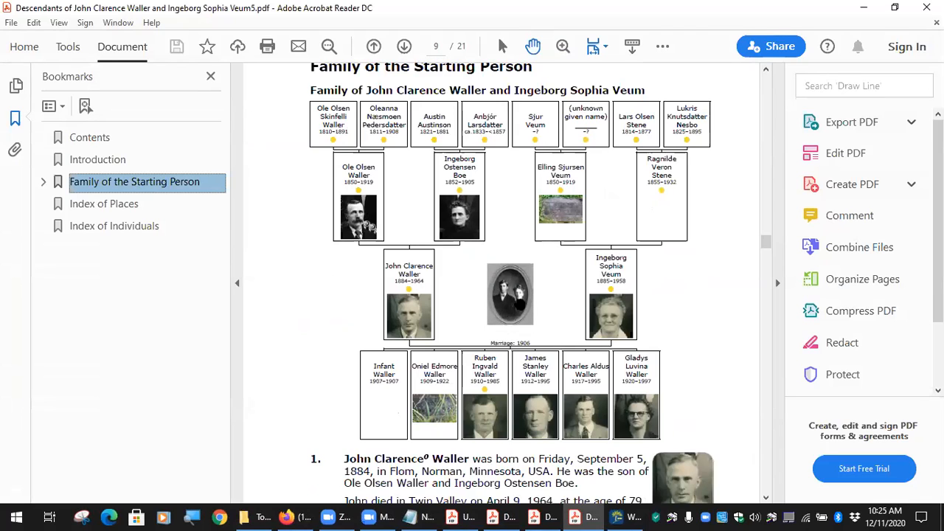
Compare the guide's FBC_FamilyChart_Center entry with the marriage fact's wedding photo in Family Tree Maker and the Veum5 family chart.
click(469, 517)
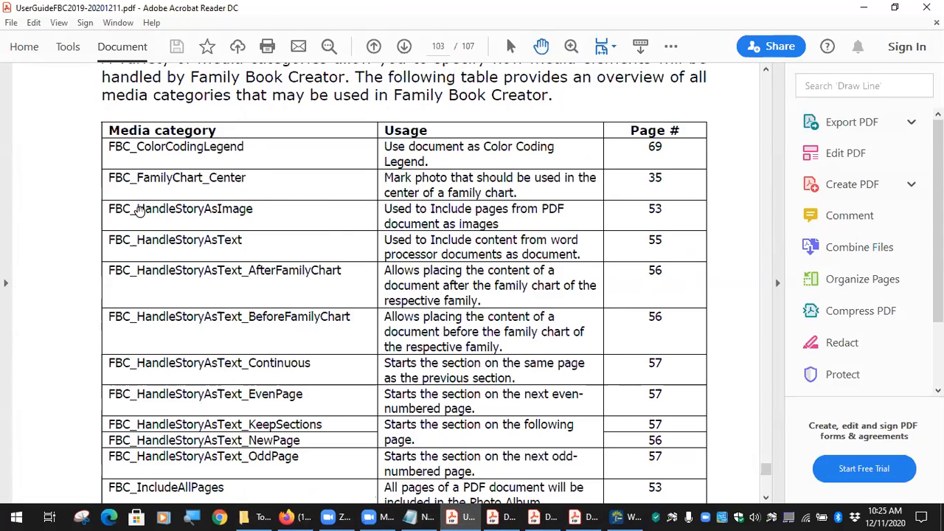
click(625, 516)
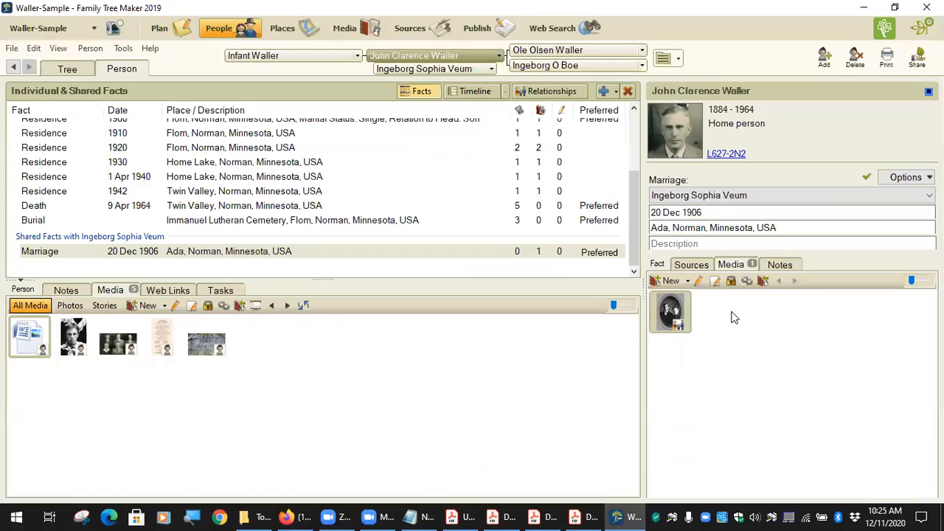
click(588, 516)
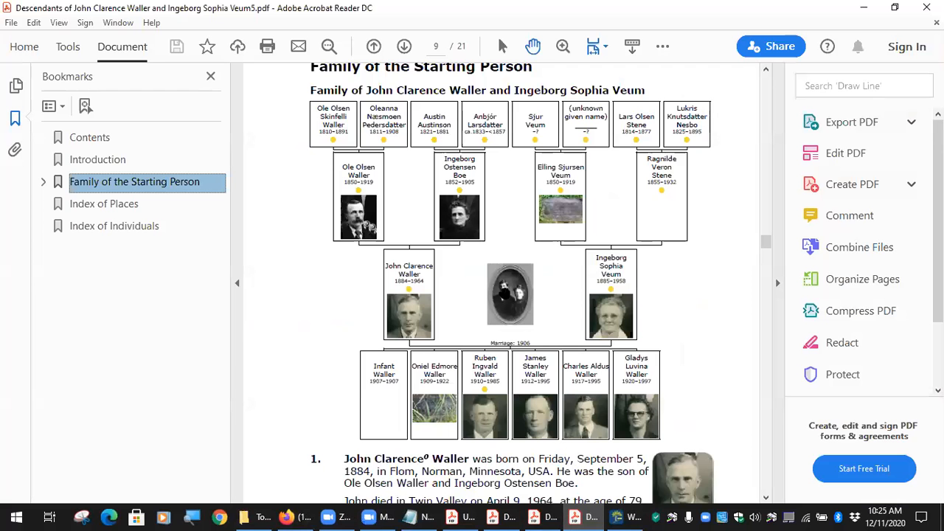
click(626, 516)
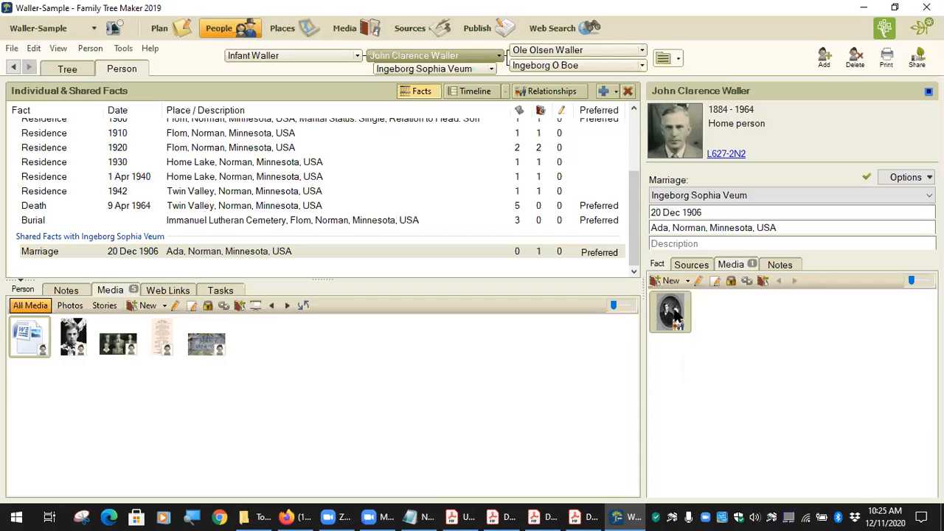
Switch to the user guide and review the FBC_FamilyChart_Center, FBC_HandleStoryAsImage and FBC_HandleStoryAsText categories in the Appendix table on page 103.
click(461, 516)
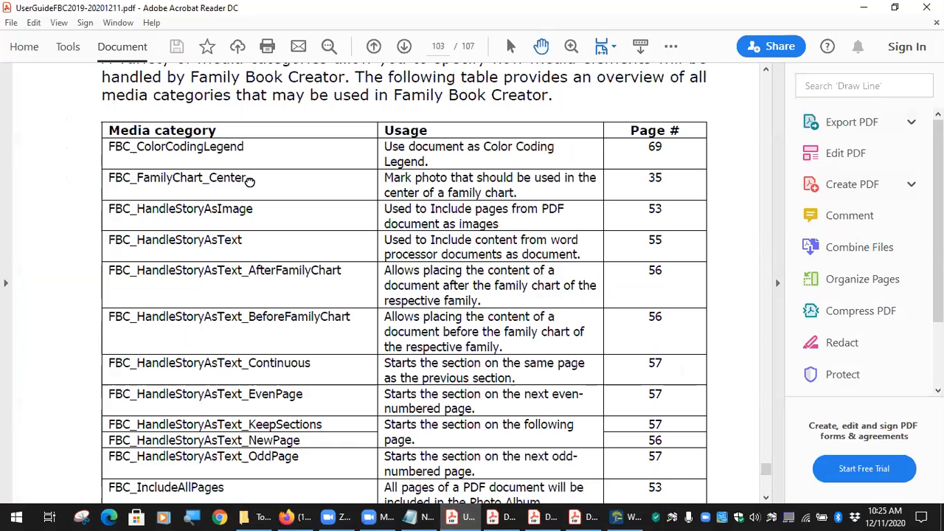
scroll(100, 189, up, 1)
scroll(101, 190, up, 5)
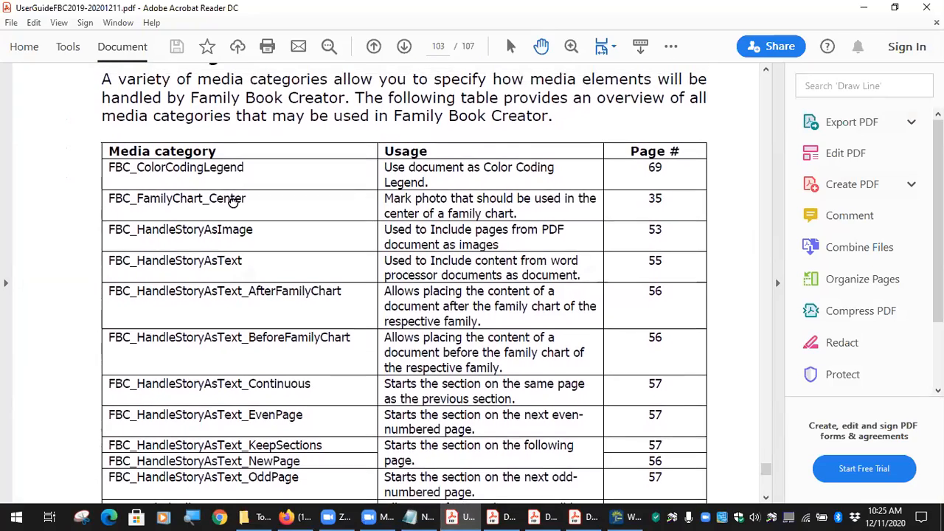
scroll(273, 233, down, 3)
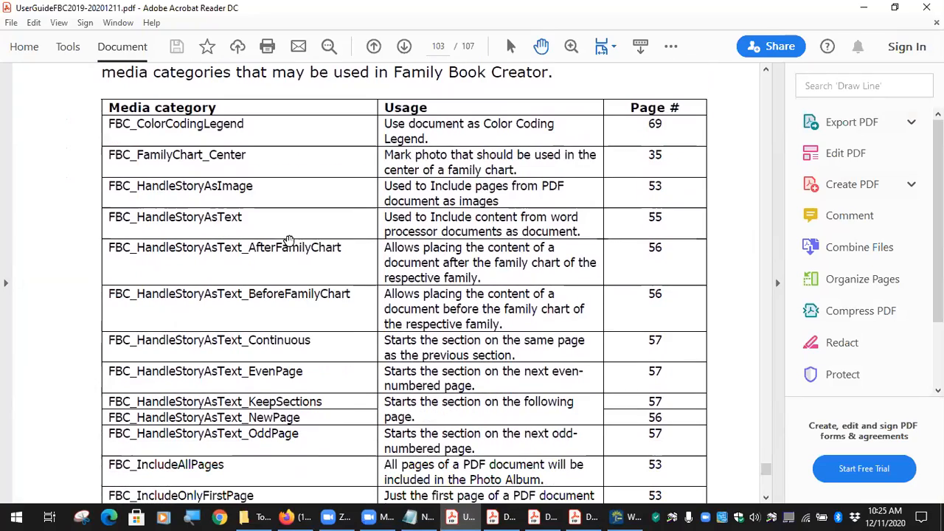
scroll(268, 224, down, 3)
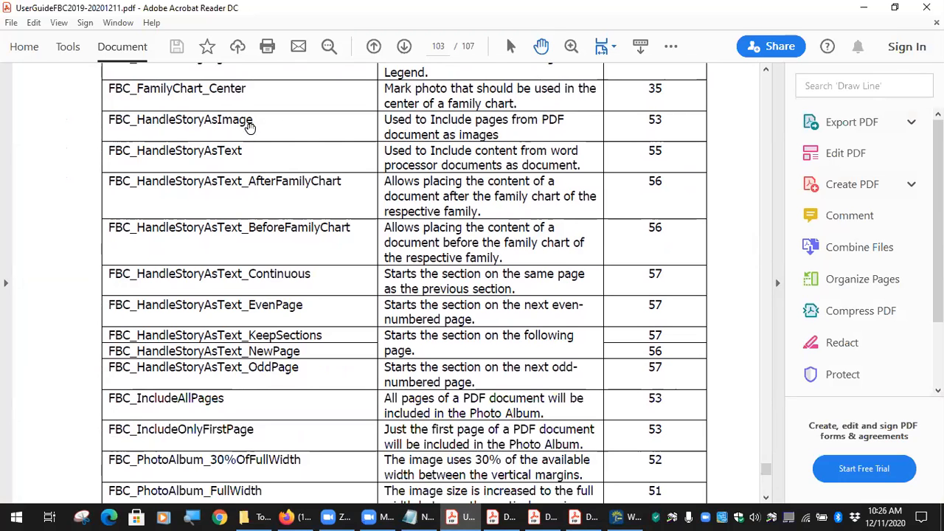
scroll(249, 127, down, 1)
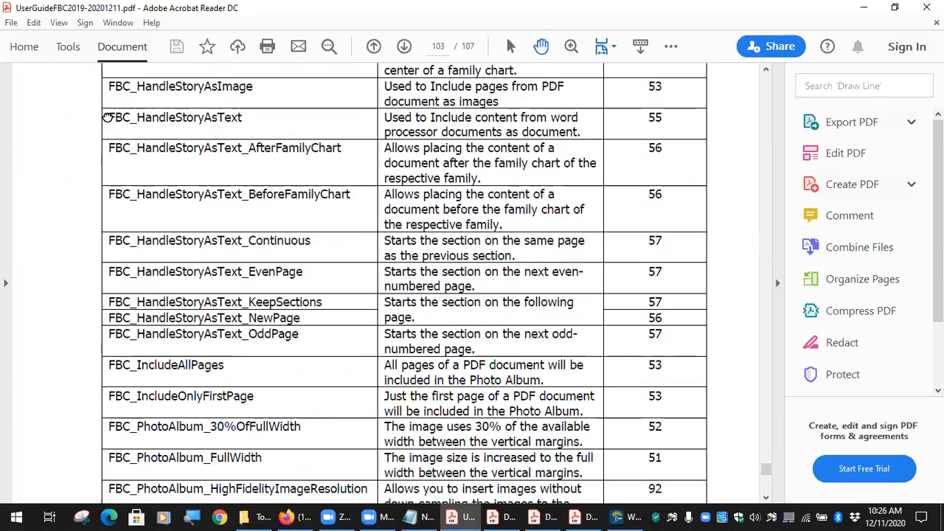
scroll(204, 145, up, 1)
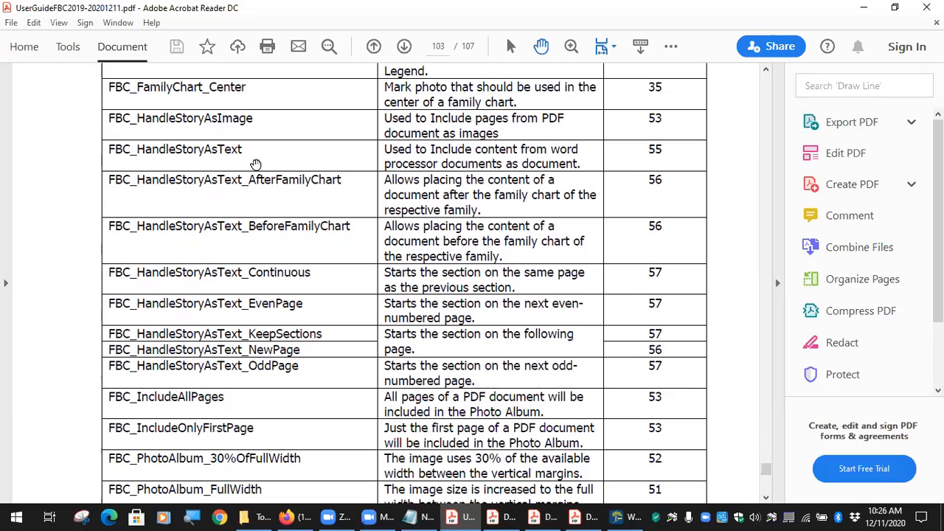
drag(252, 151, 100, 159)
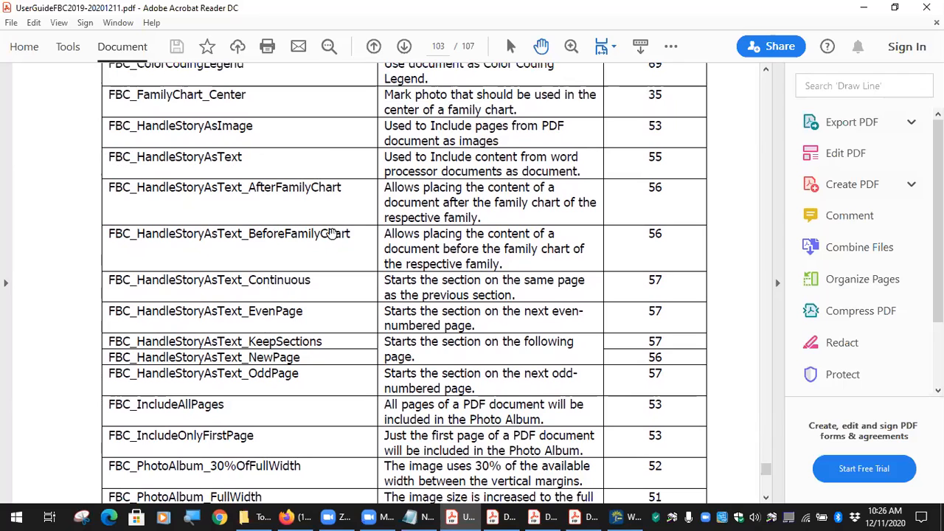
scroll(295, 291, down, 1)
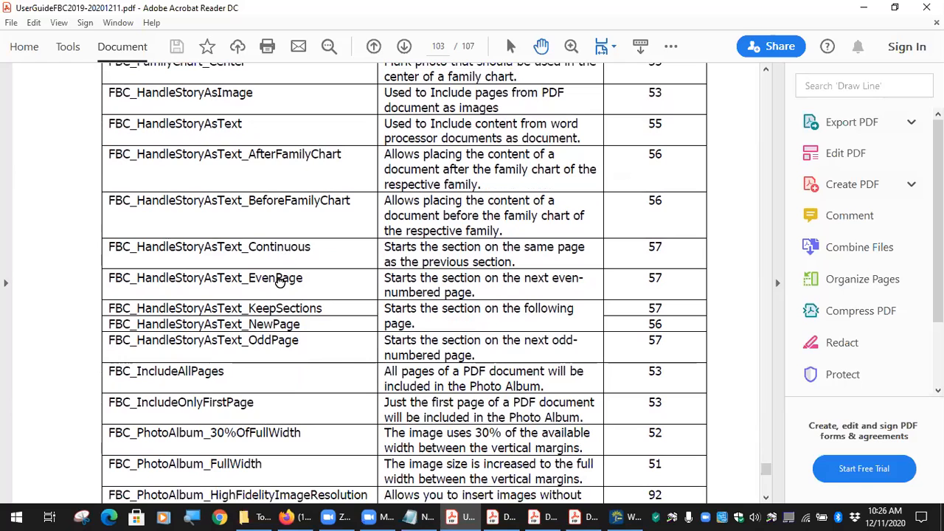
scroll(295, 337, down, 1)
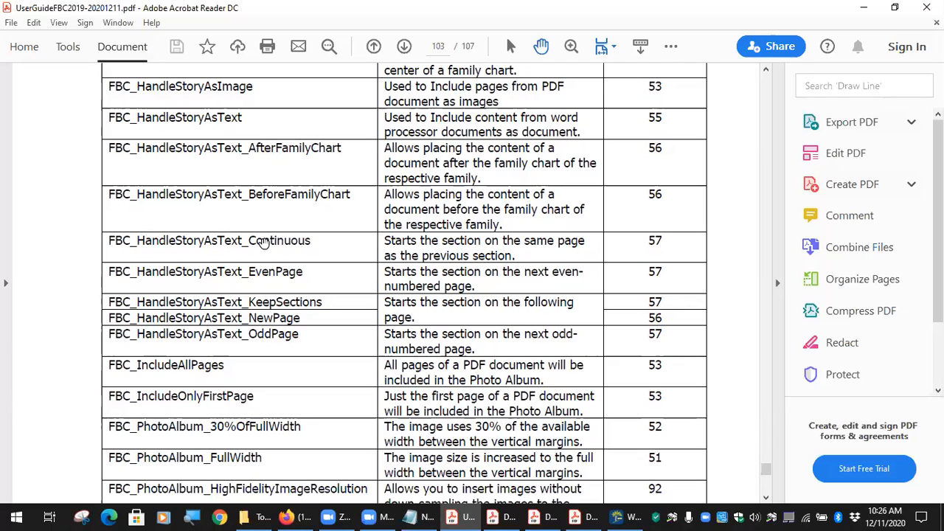
Switch to the Veum3 PDF and examine the numbered figures and the Origins of the Waller Name story text on page 16.
click(549, 516)
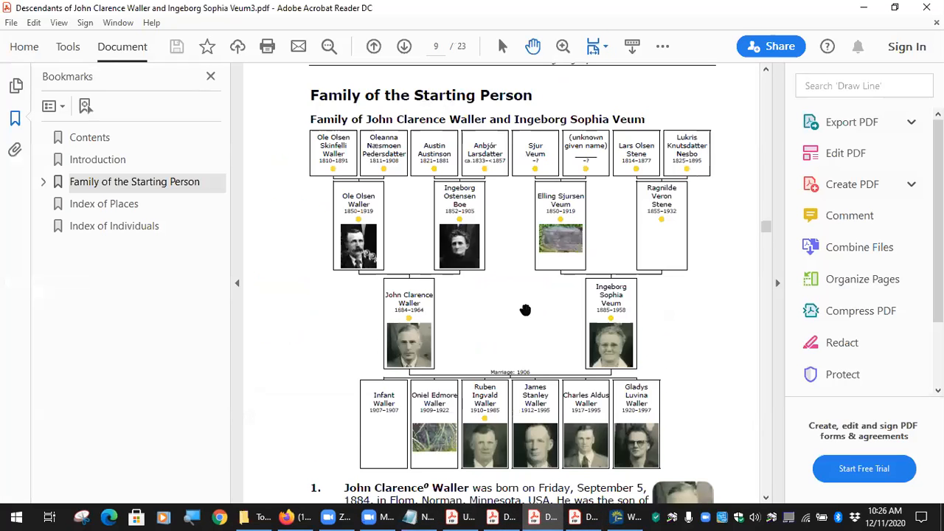
scroll(525, 309, down, 5)
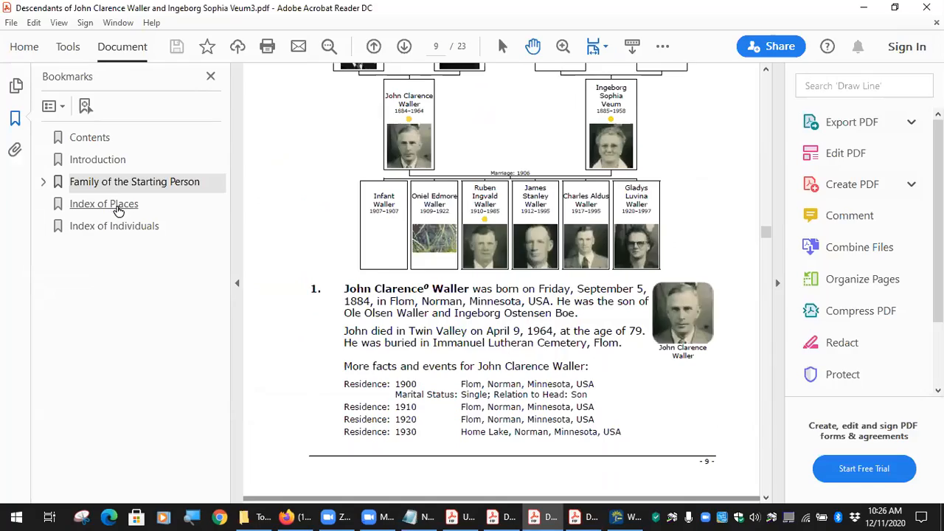
click(118, 208)
scroll(552, 324, up, 10)
scroll(552, 324, up, 15)
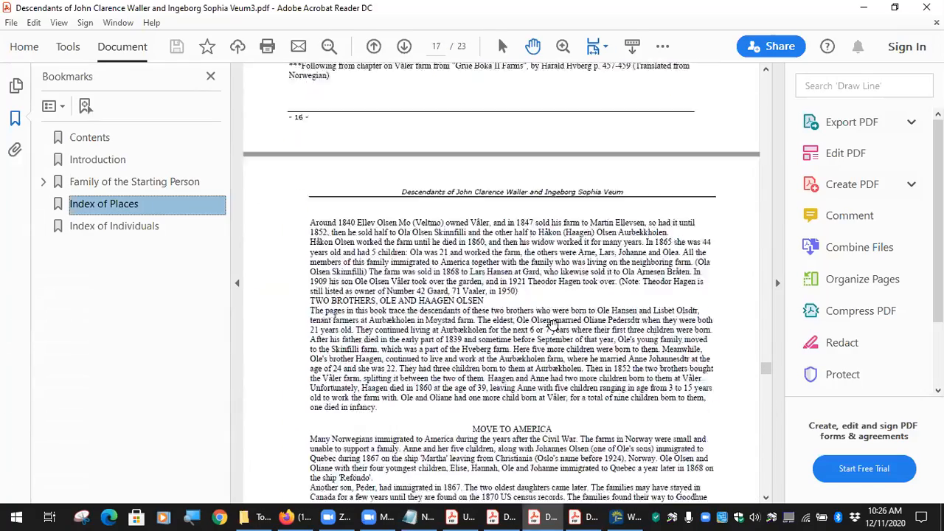
scroll(553, 324, up, 8)
scroll(501, 225, up, 1)
scroll(499, 181, down, 2)
scroll(499, 177, up, 5)
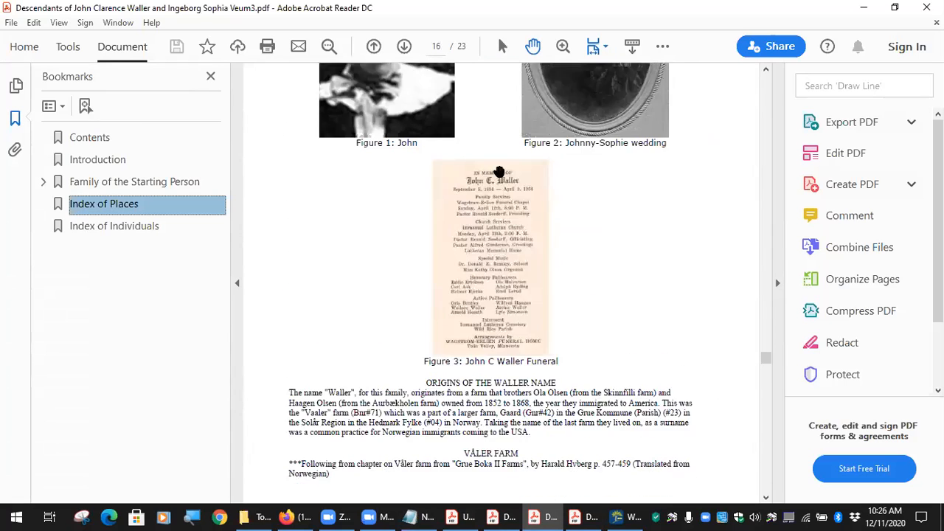
Read the rest of the Waller name story in the Veum3 PDF and examine Figures 4 and 5 on page 17.
scroll(499, 173, down, 2)
scroll(463, 324, down, 3)
scroll(488, 287, down, 4)
scroll(488, 320, down, 5)
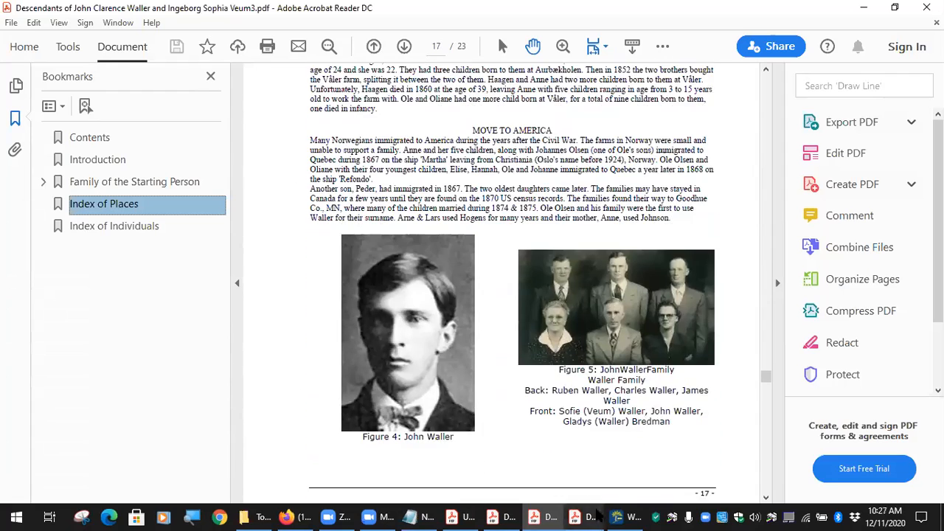
Switch to the user guide, follow the page 57 reference for FBC_HandleStoryAsText_KeepSections and read the EvenPage, OddPage and Continuous section options.
click(460, 516)
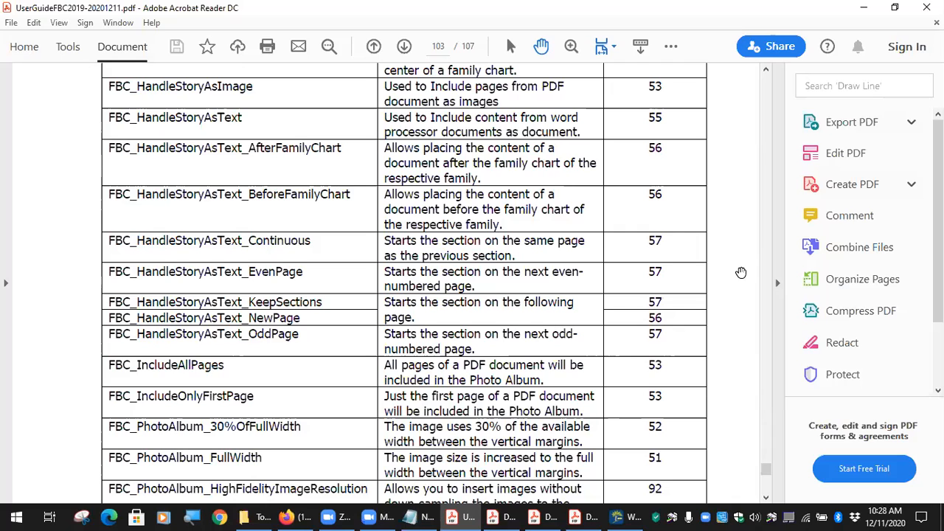
click(656, 302)
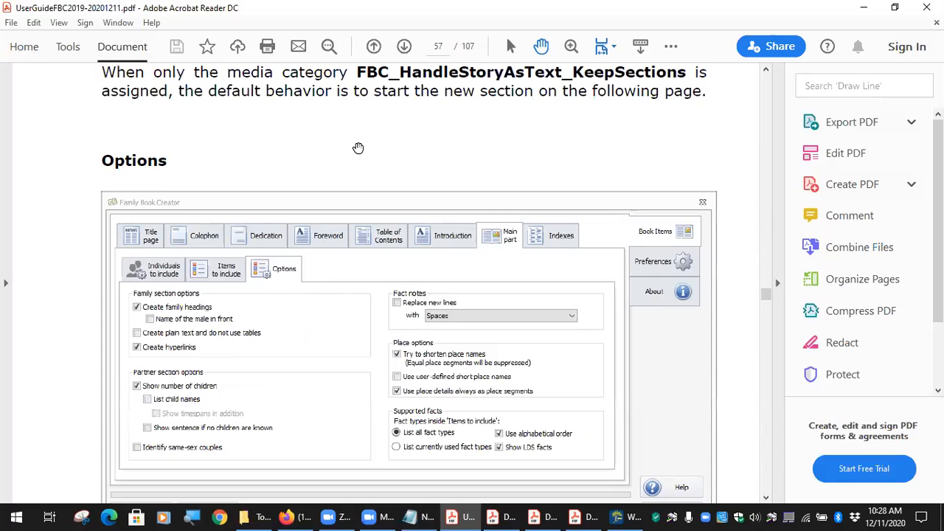
scroll(357, 145, up, 3)
scroll(357, 146, up, 3)
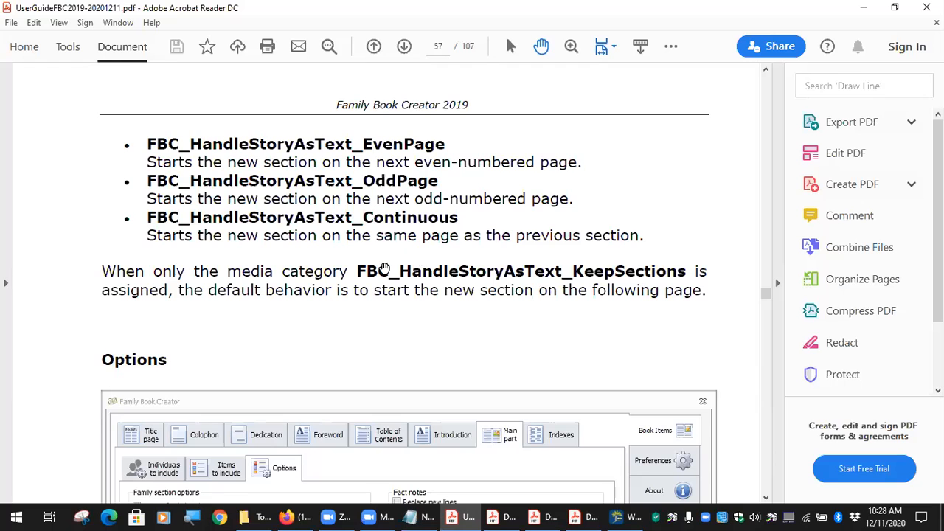
scroll(442, 336, down, 3)
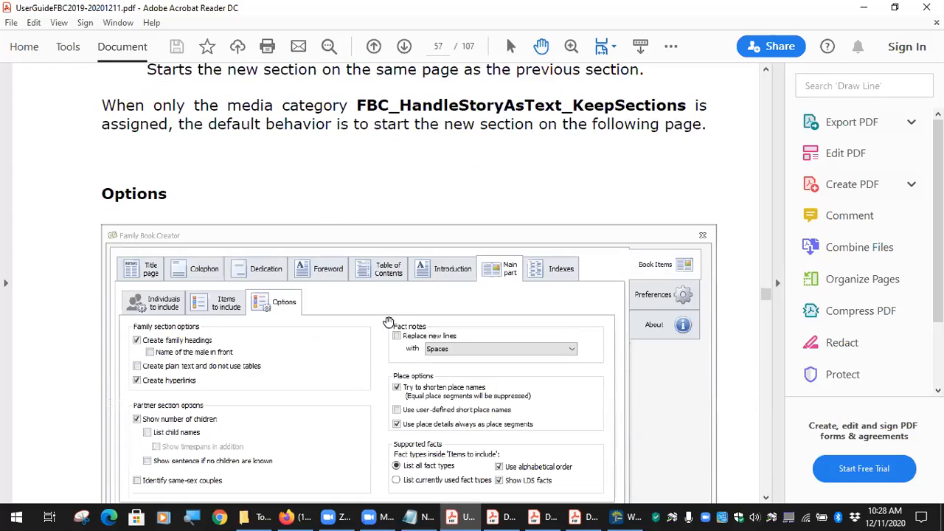
scroll(391, 321, up, 3)
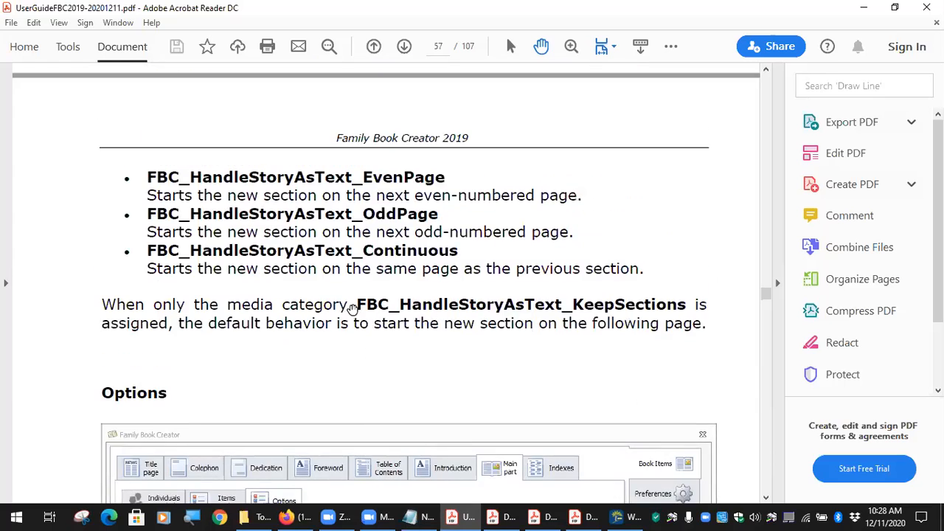
scroll(385, 225, up, 1)
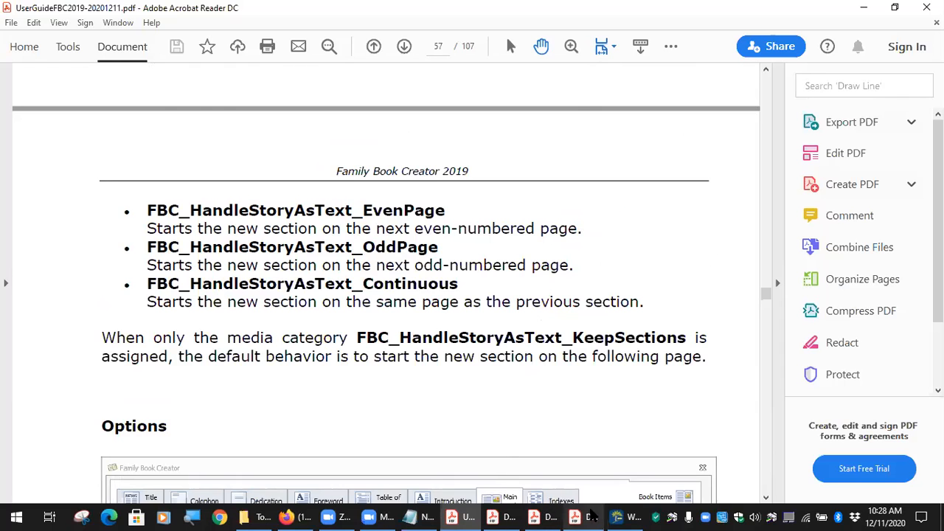
Switch to Family Tree Maker, open the category list of the Waller name origins document and review its FBC story categories.
click(625, 516)
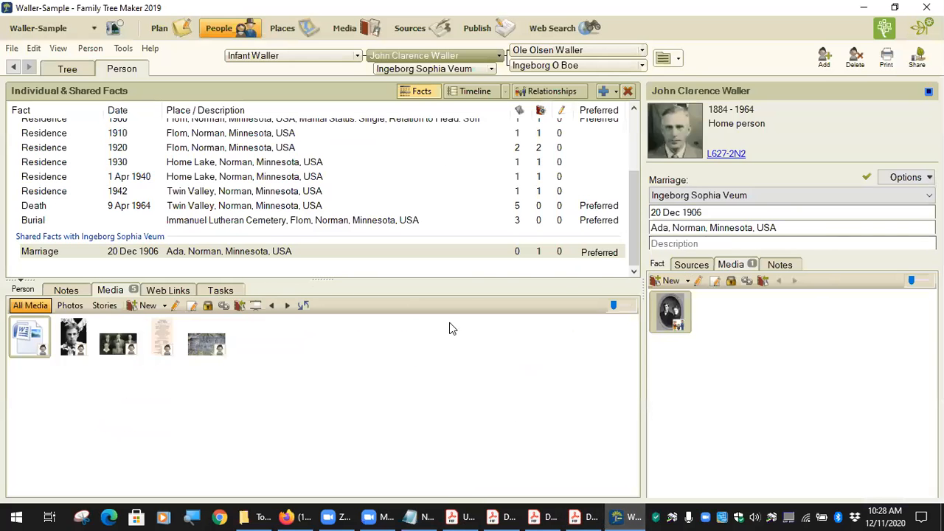
click(348, 33)
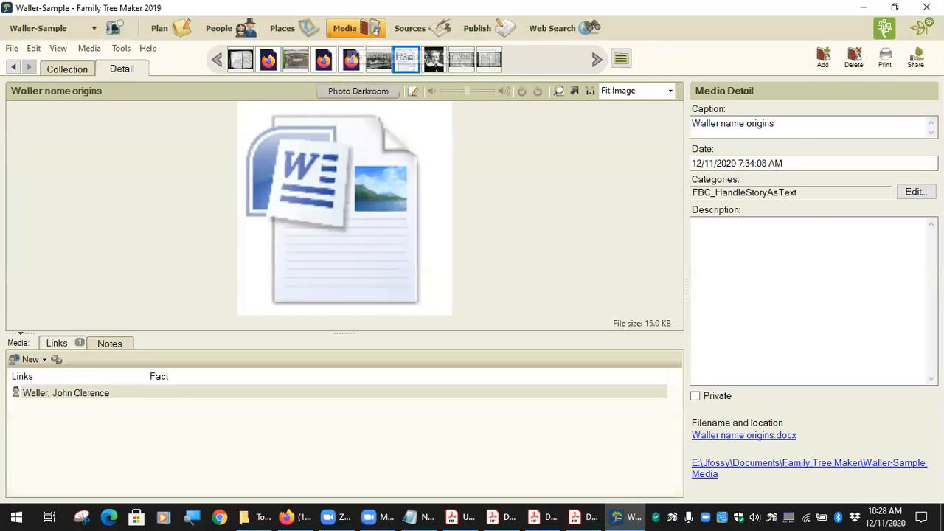
click(914, 193)
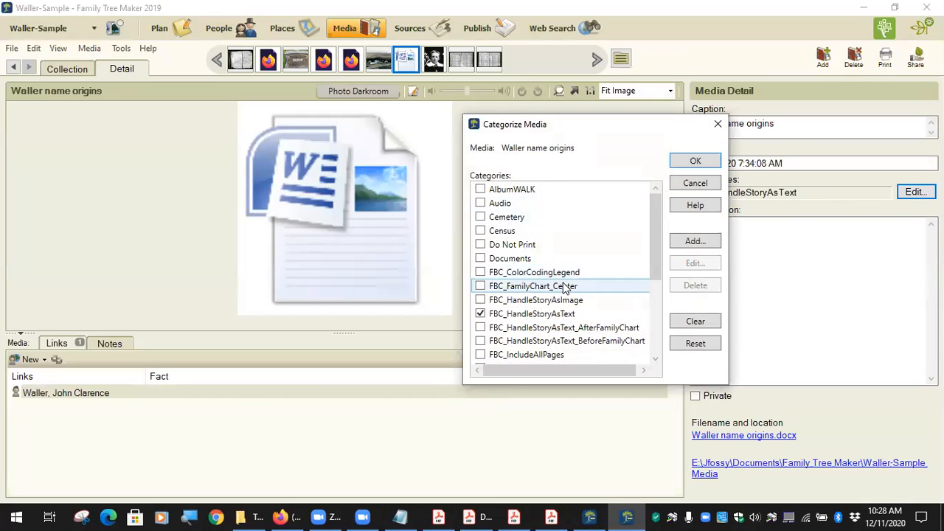
scroll(564, 287, down, 3)
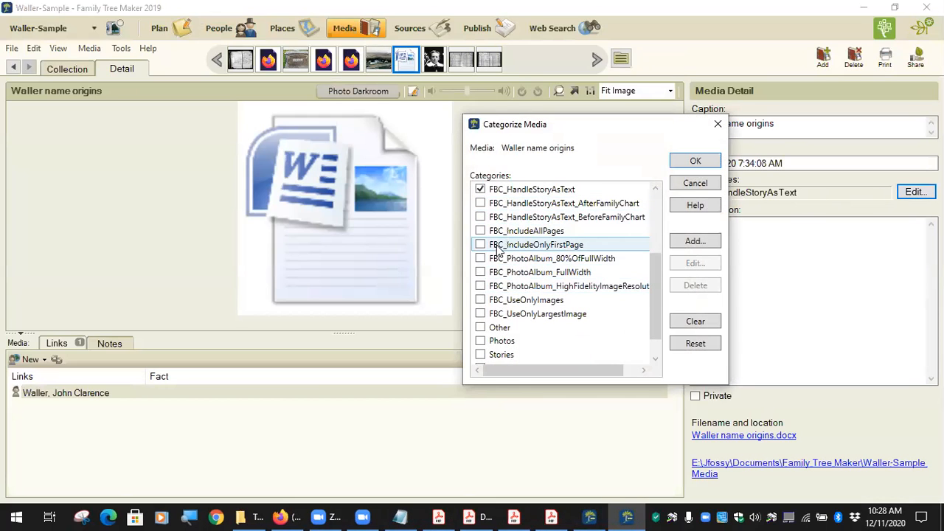
scroll(506, 248, up, 2)
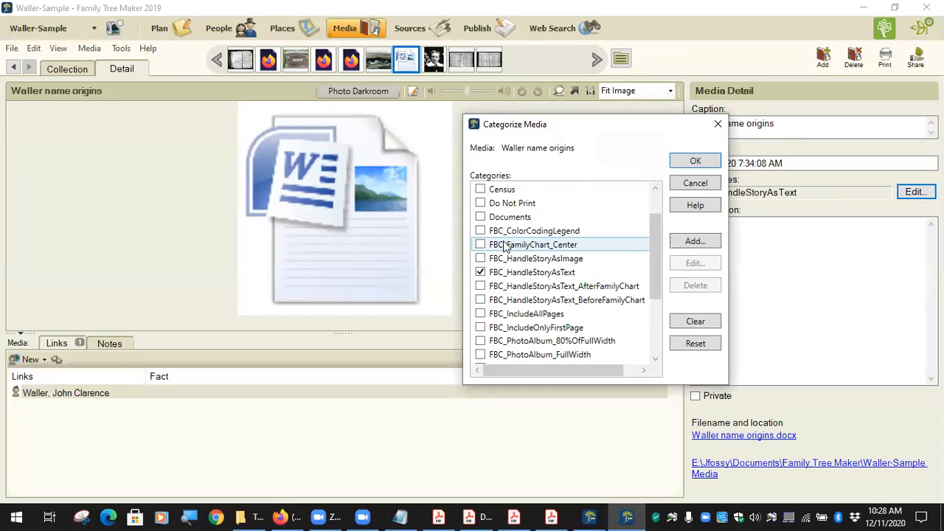
scroll(506, 251, down, 2)
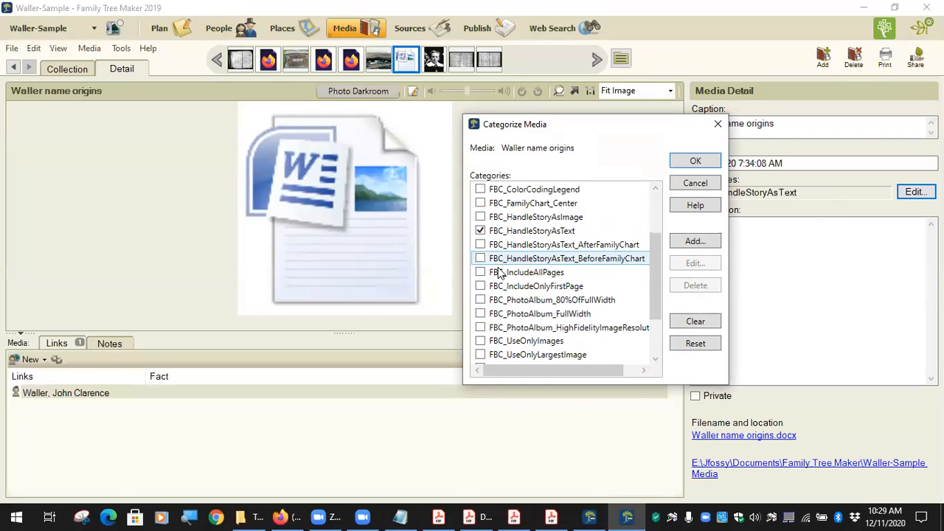
scroll(494, 286, down, 1)
scroll(527, 284, up, 3)
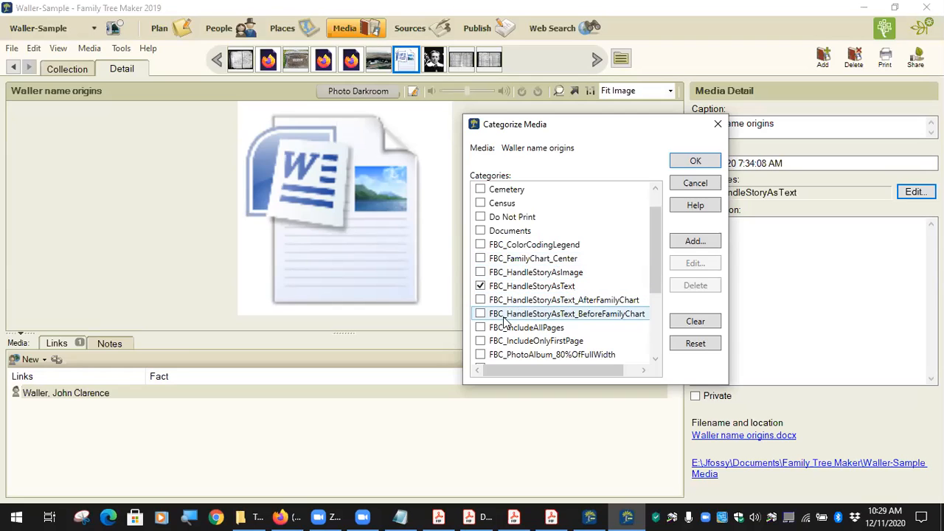
Assign FBC_HandleStoryAsText_AfterFamilyChart together with FBC_HandleStoryAsText to the Waller name origins document.
click(481, 286)
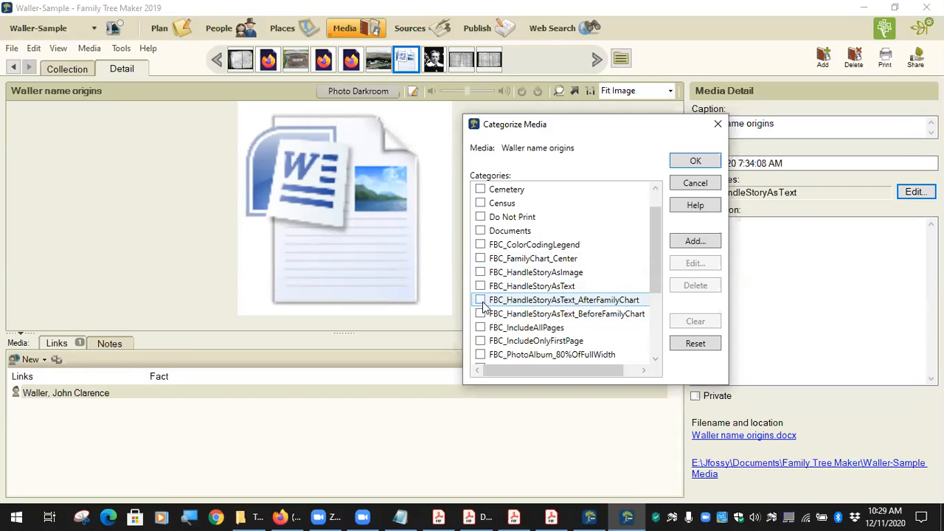
click(480, 300)
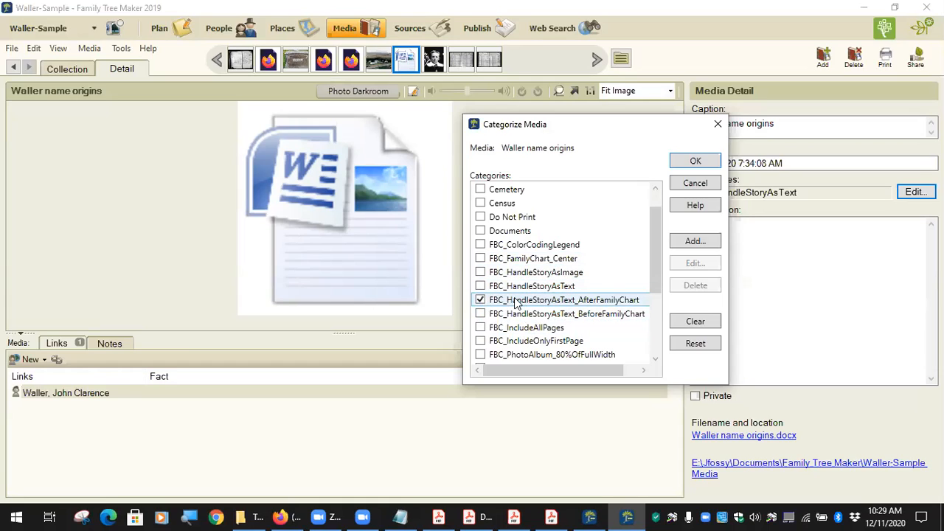
click(480, 286)
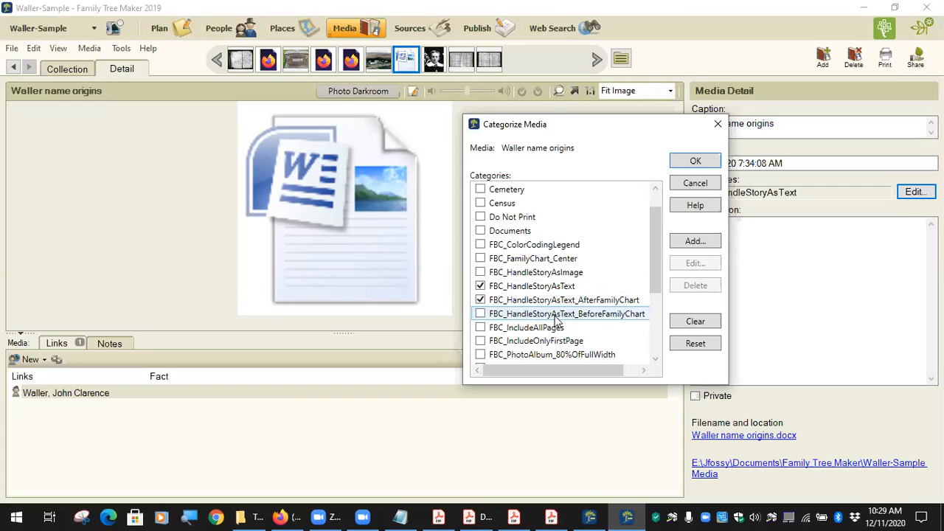
scroll(603, 322, down, 2)
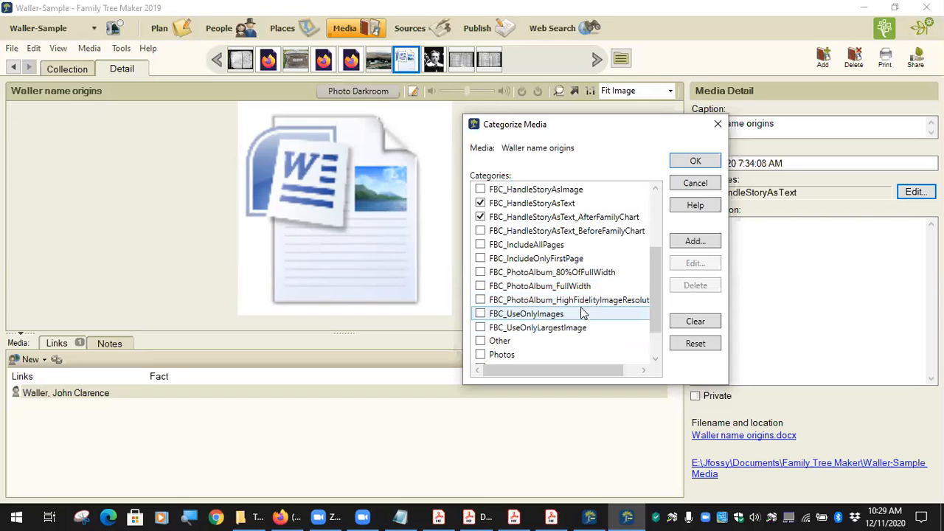
scroll(543, 272, up, 1)
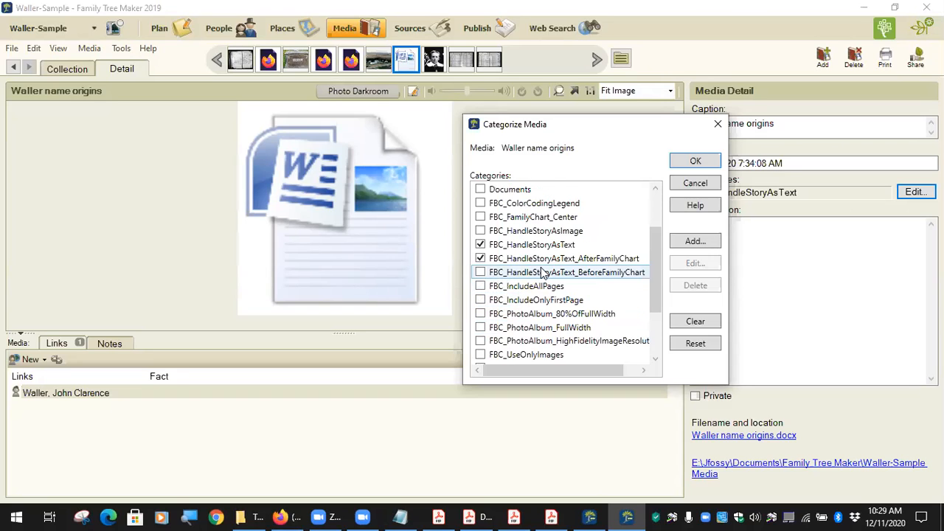
scroll(544, 271, up, 1)
Make FBC_HandleStoryAsImage the only assigned category and point out the FBC_IncludeAllPages and FBC_IncludeOnlyFirstPage categories.
click(480, 272)
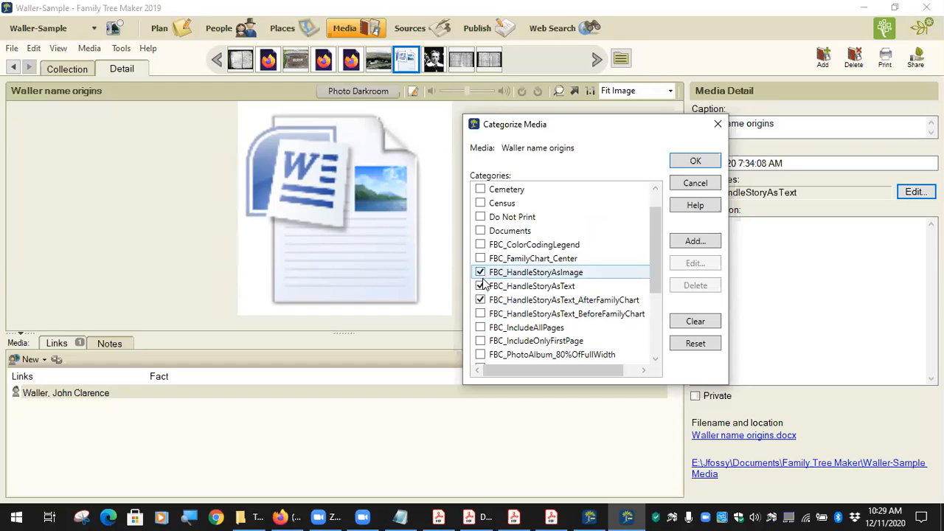
click(480, 286)
click(480, 300)
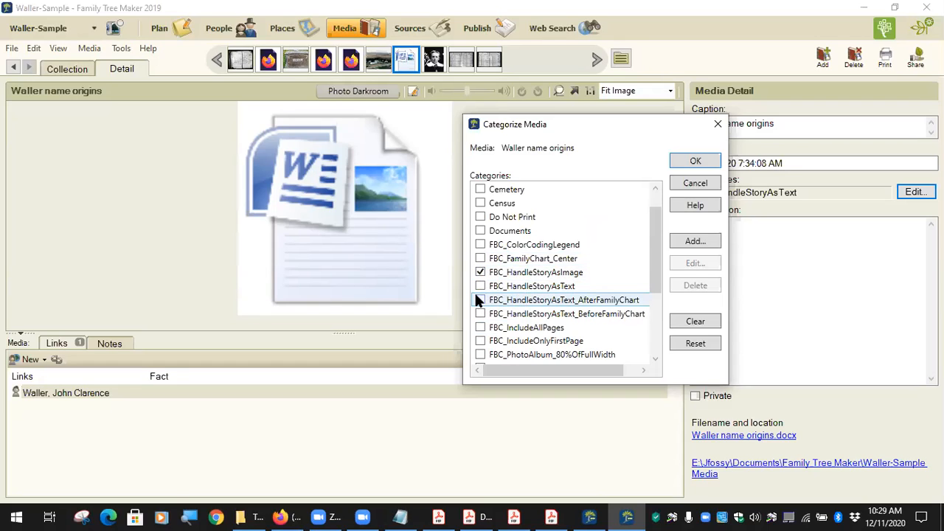
scroll(516, 302, down, 1)
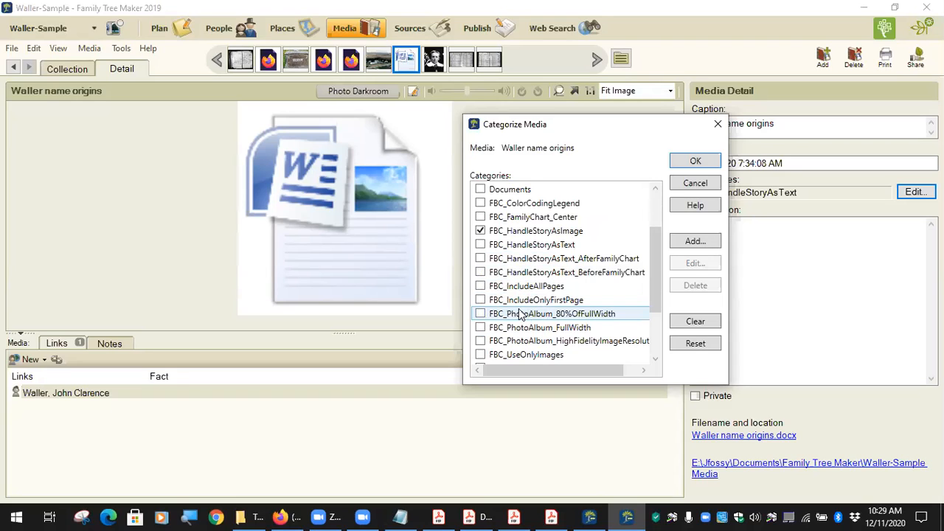
click(506, 290)
click(518, 302)
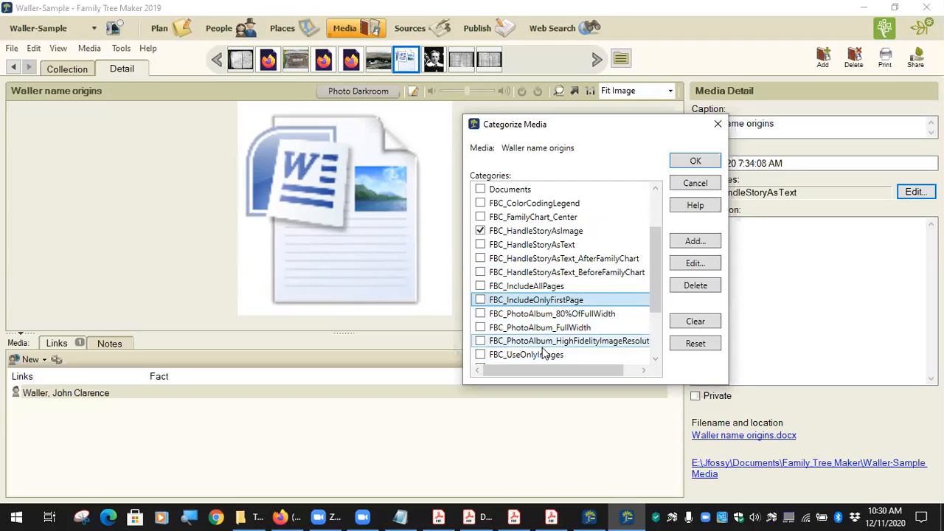
scroll(542, 333, up, 1)
scroll(540, 333, up, 1)
click(502, 300)
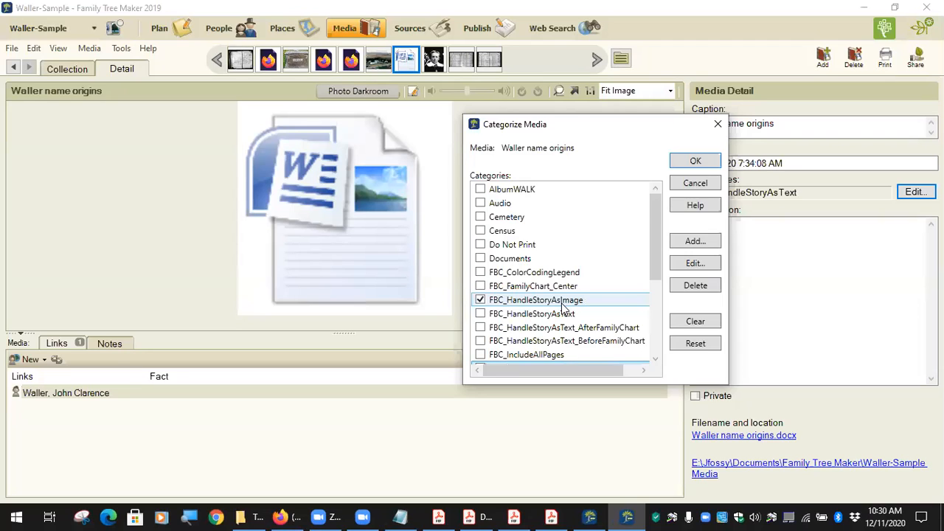
scroll(561, 308, down, 1)
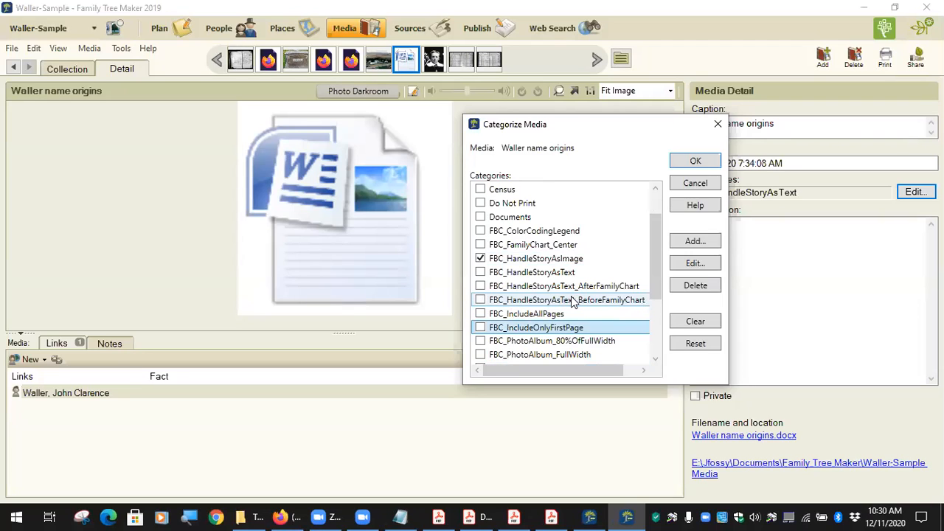
Replace FBC_HandleStoryAsImage with the combination of FBC_HandleStoryAsText and FBC_HandleStoryAsText_BeforeFamilyChart.
click(480, 273)
click(480, 258)
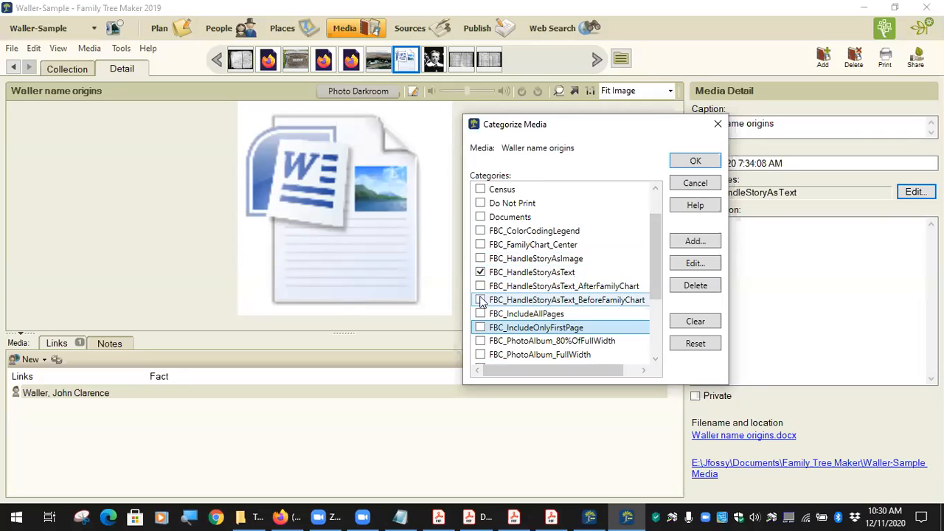
click(480, 272)
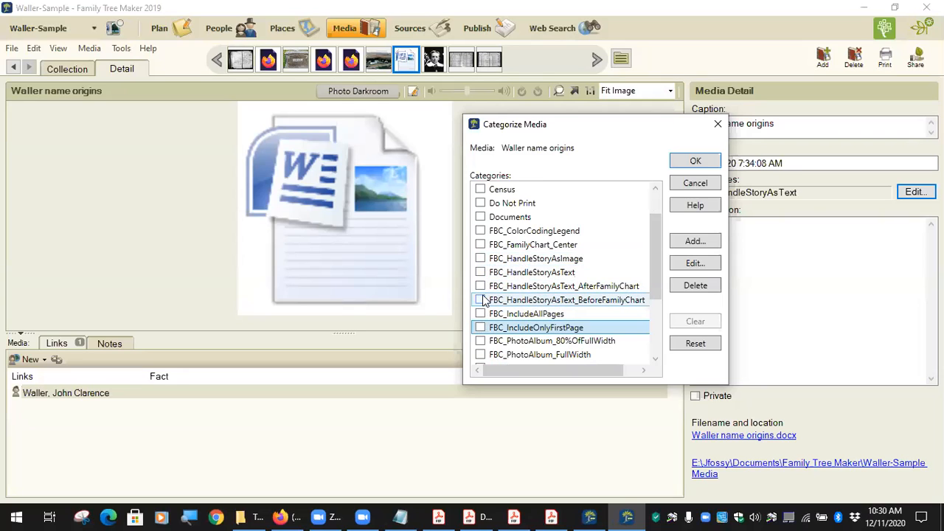
click(479, 300)
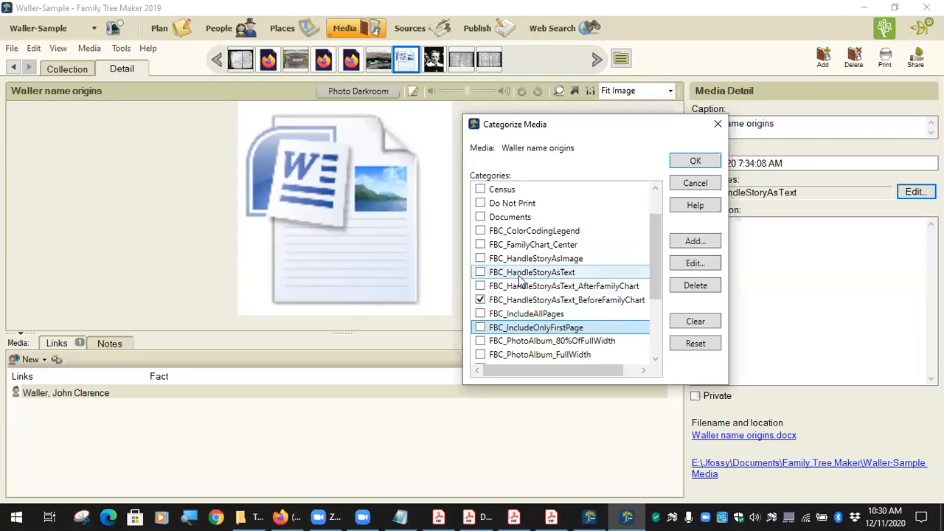
click(480, 273)
Clear FBC_HandleStoryAsText and FBC_HandleStoryAsText_BeforeFamilyChart, and assign FBC_HandleStoryAsImage to the document instead.
click(480, 272)
click(480, 300)
click(480, 258)
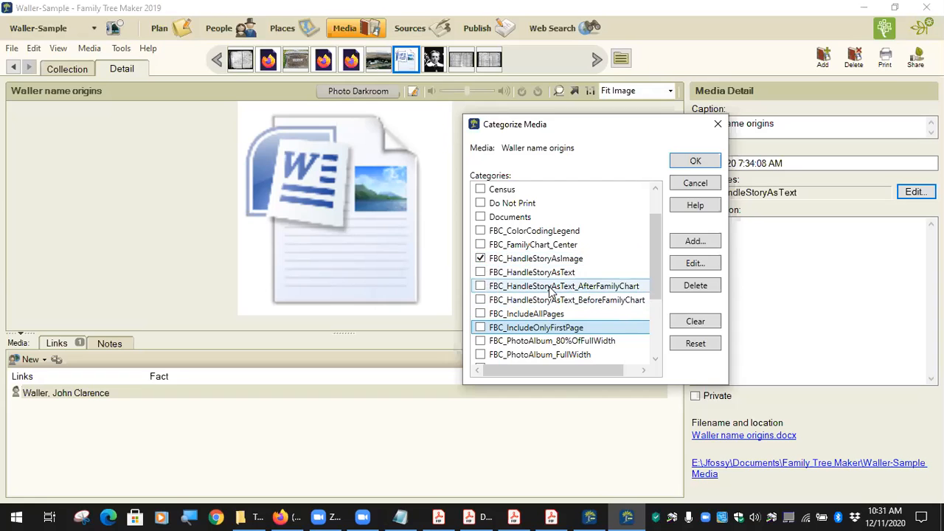
Switch to the Veum2 PDF and examine the story text on pages 9 and 10 and the numbered figures on page 17.
click(476, 516)
scroll(560, 359, down, 3)
scroll(560, 359, down, 6)
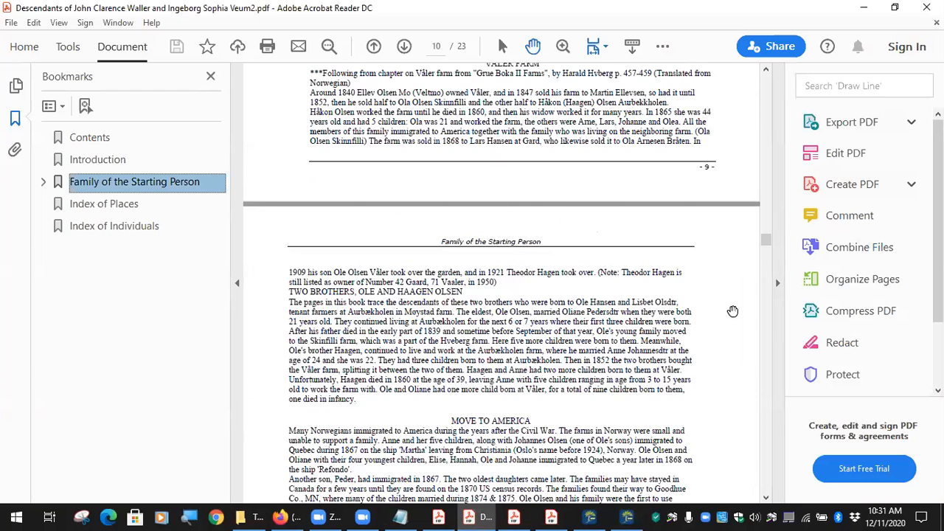
scroll(764, 243, down, 1)
drag(764, 243, 746, 361)
scroll(573, 285, down, 8)
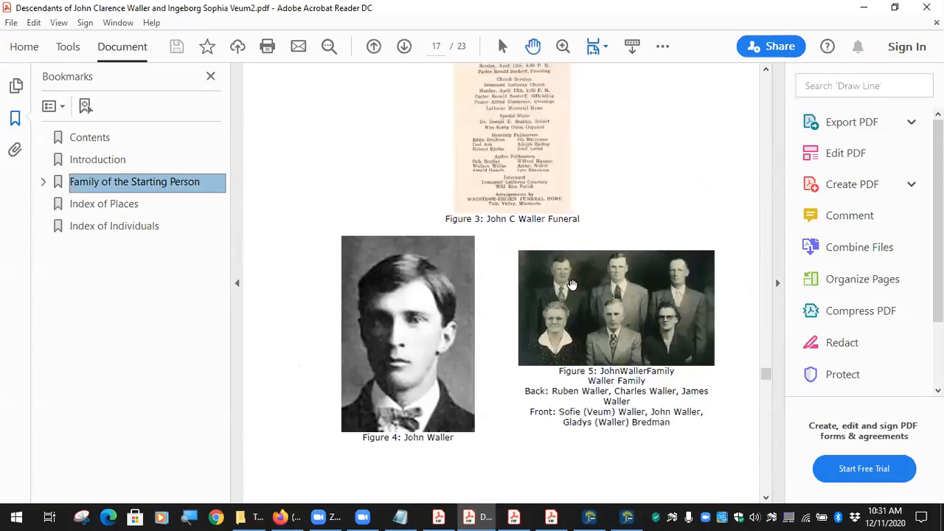
scroll(536, 221, up, 1)
scroll(527, 221, up, 3)
scroll(493, 181, up, 2)
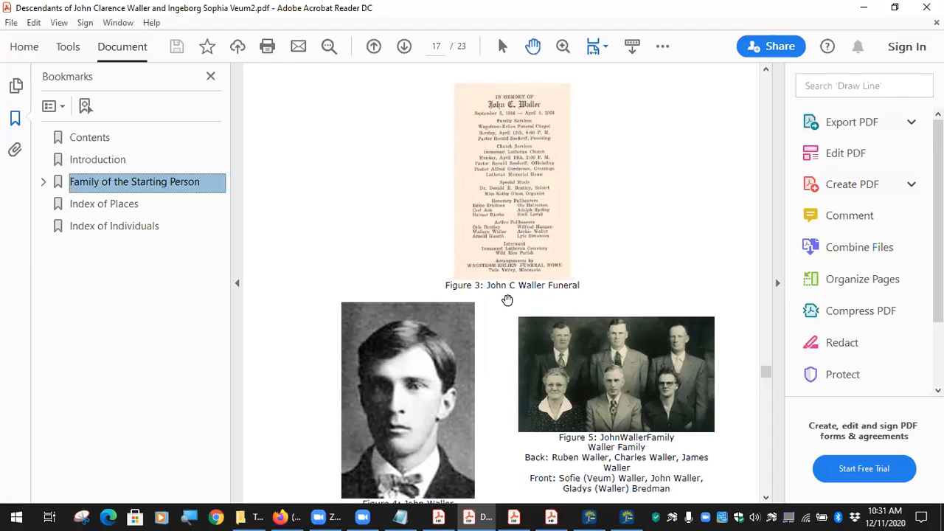
Return to the Family Tree Maker category list and add FBC_PhotoAlbum_FullWidth and FBC_PhotoAlbum_80%OfFullWidth to the Waller name origins document.
click(628, 516)
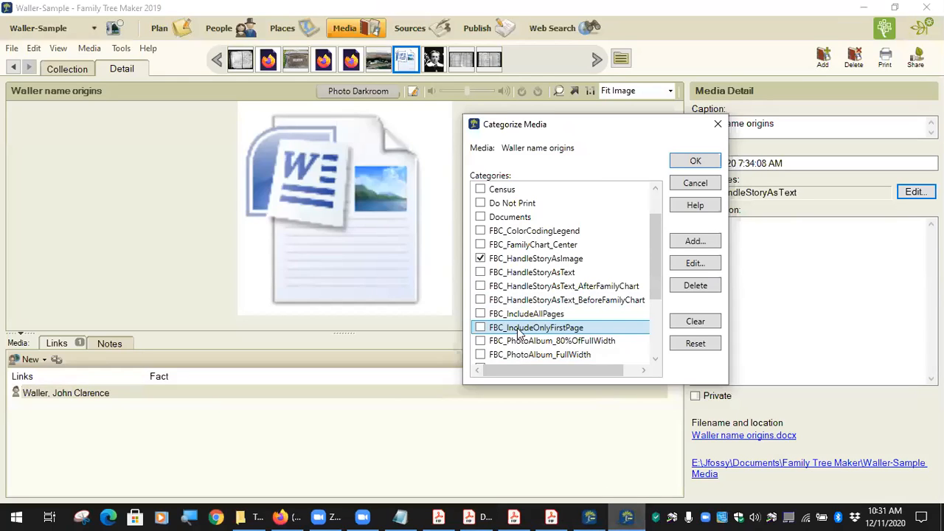
scroll(494, 278, down, 2)
click(483, 272)
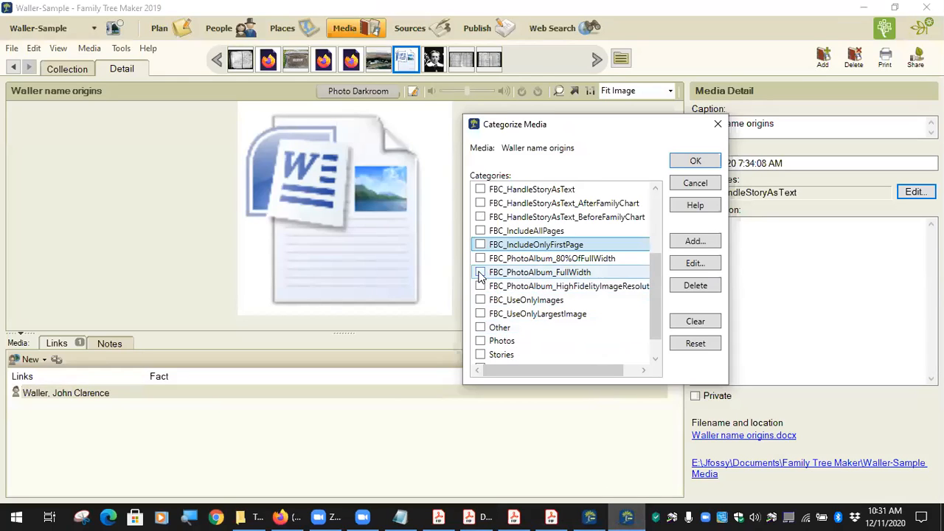
click(479, 258)
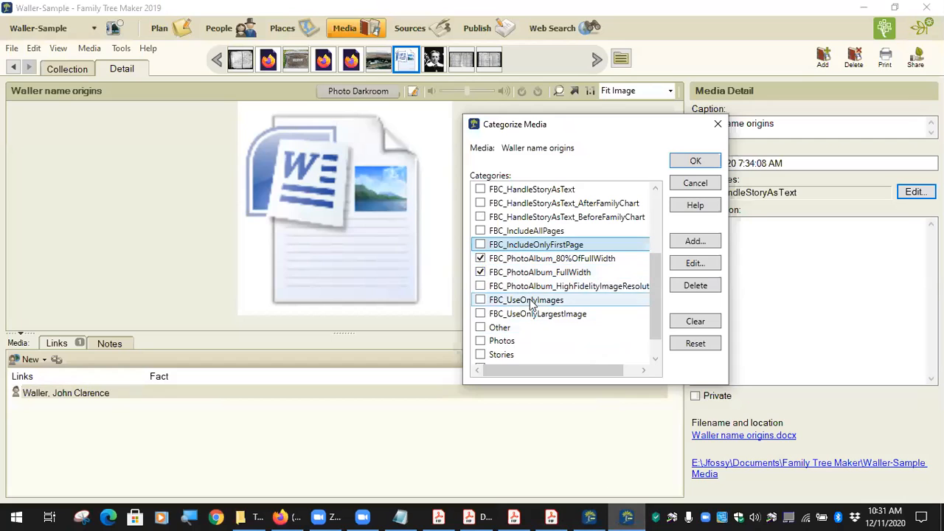
Clear both photo album sizes and assign only FBC_PhotoAlbum_FullWidth to the document alongside FBC_HandleStoryAsImage.
click(480, 272)
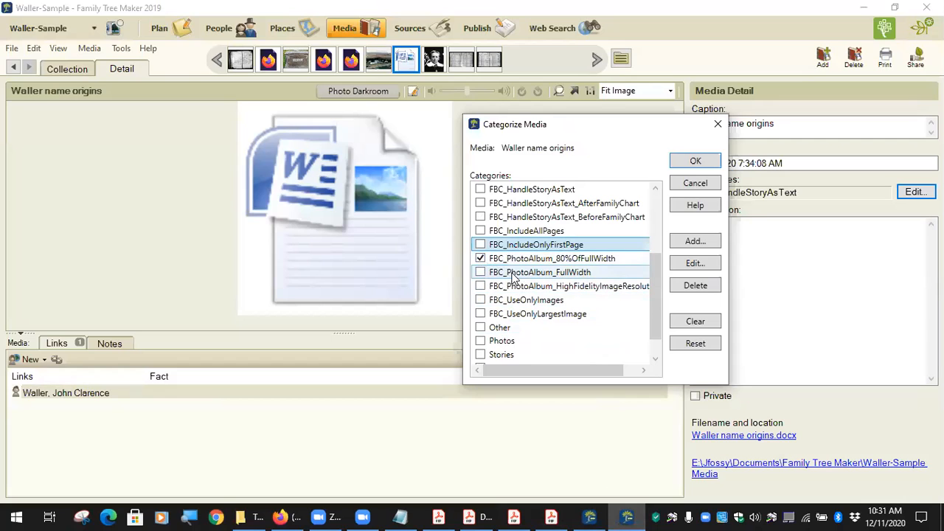
scroll(502, 275, up, 2)
scroll(568, 295, down, 1)
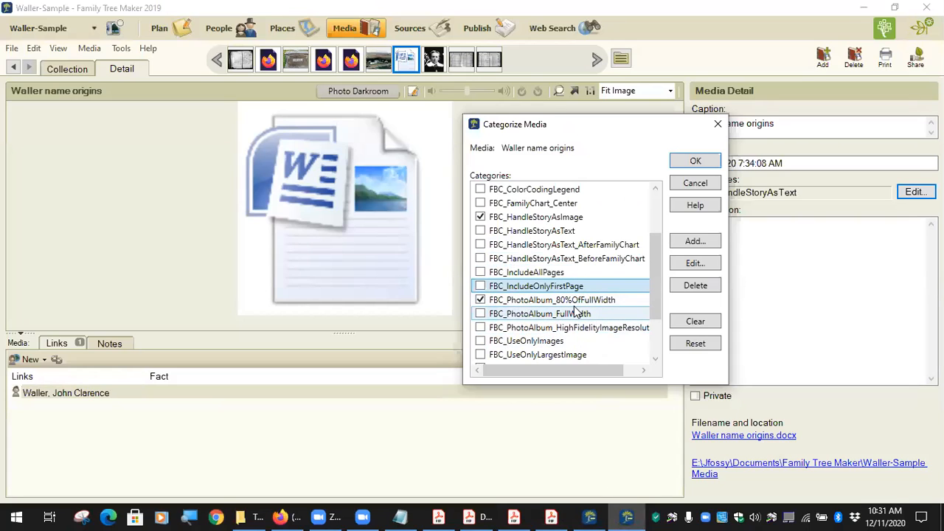
click(480, 218)
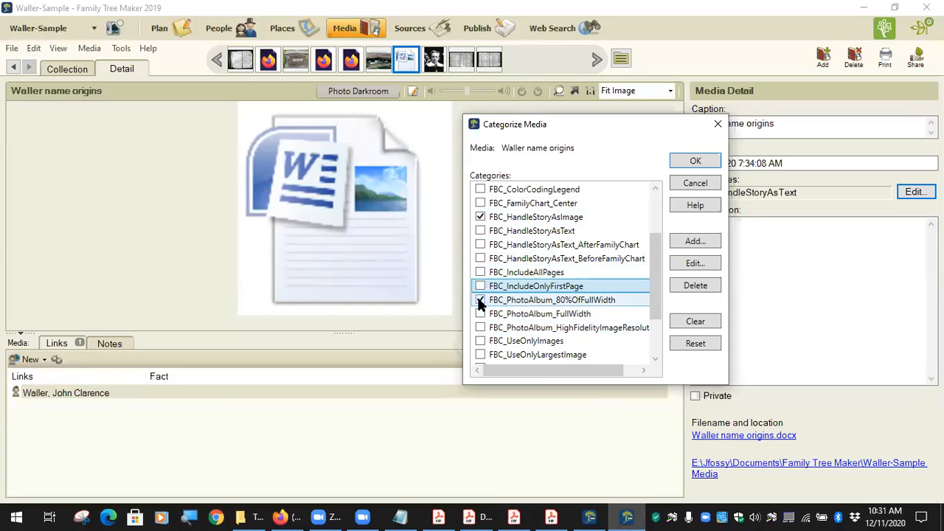
click(480, 300)
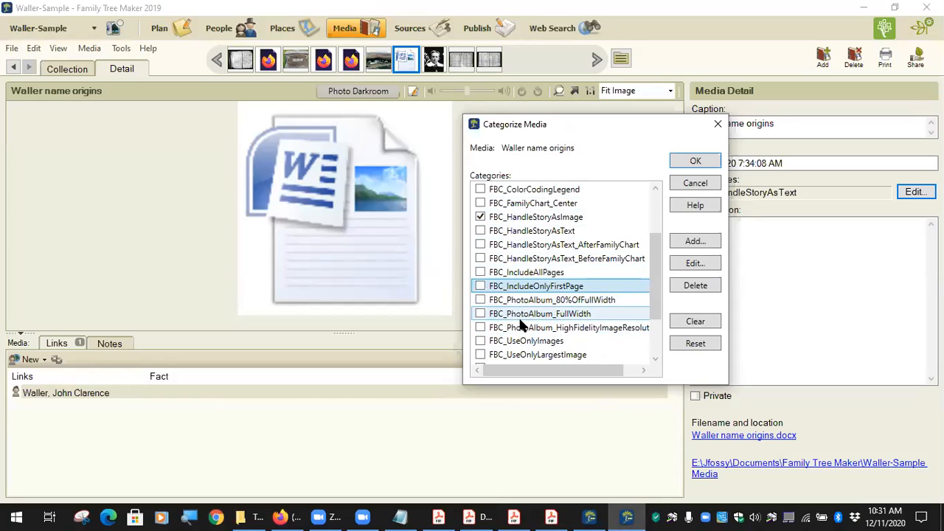
click(480, 314)
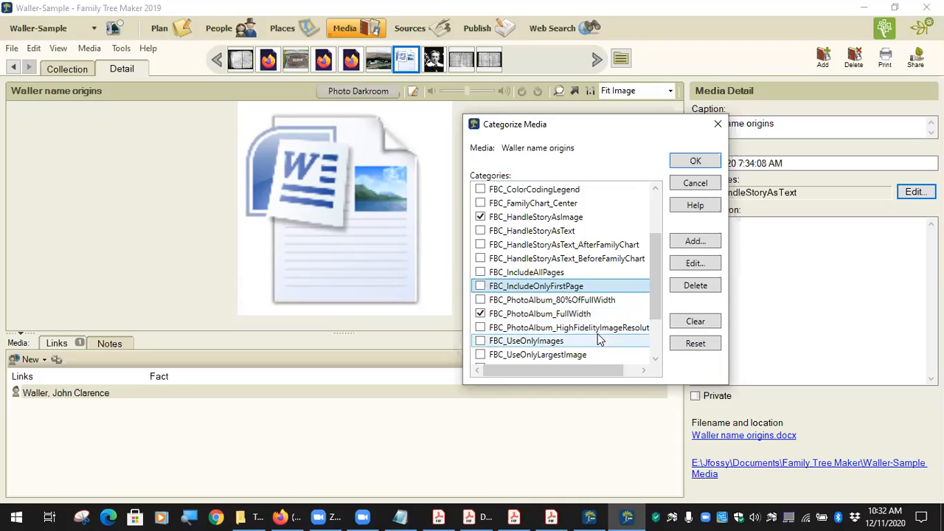
scroll(501, 363, down, 1)
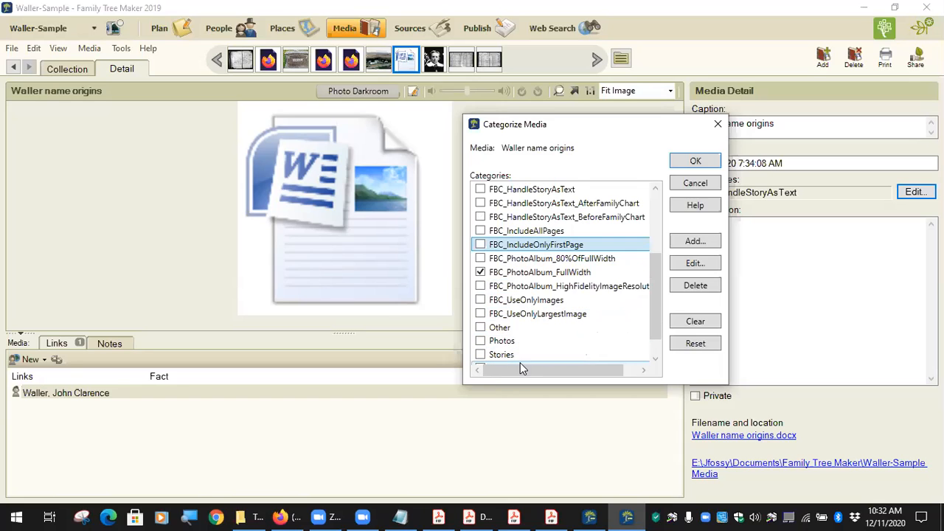
scroll(522, 326, up, 1)
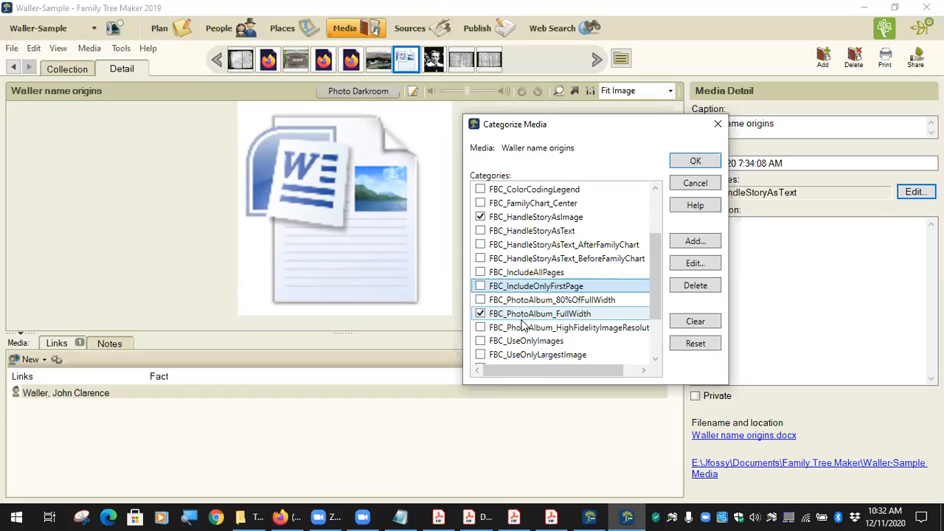
Assign FBC_IncludeAllPages to the document, and replace it with FBC_IncludeOnlyFirstPage.
click(480, 272)
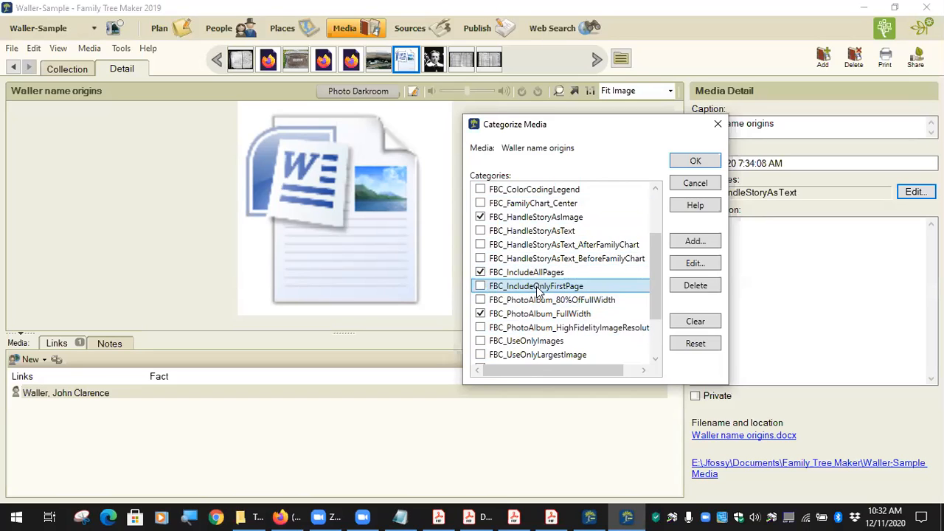
click(480, 273)
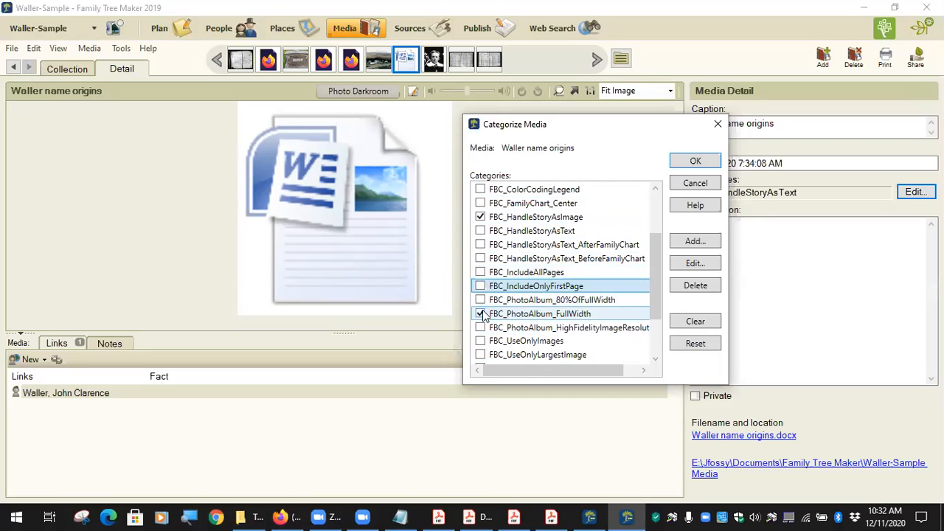
click(479, 287)
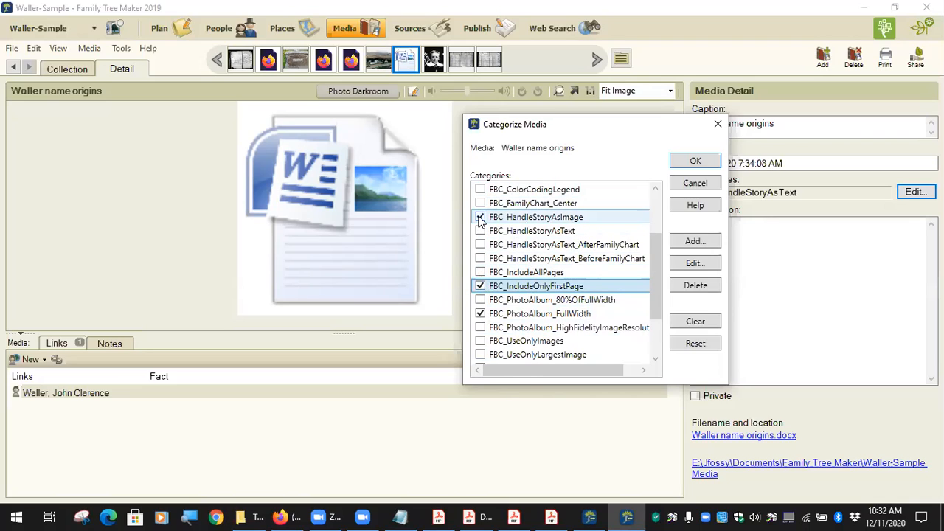
Clear the document's story, first-page and full-width categories, and close the category list without saving.
click(480, 217)
click(480, 285)
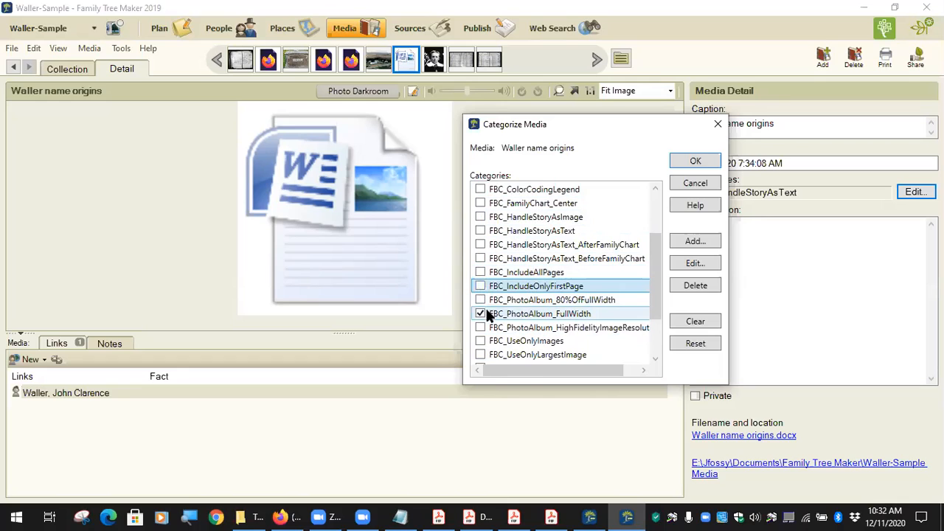
click(480, 313)
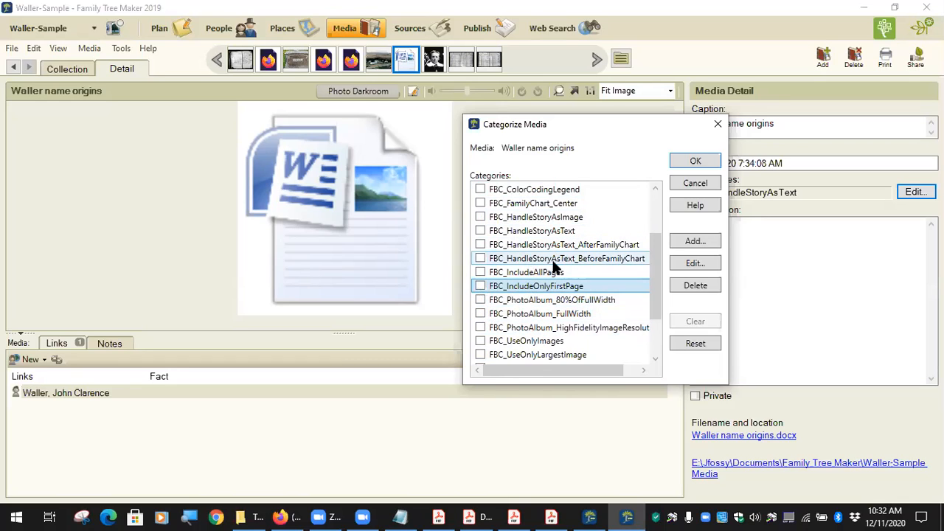
click(710, 184)
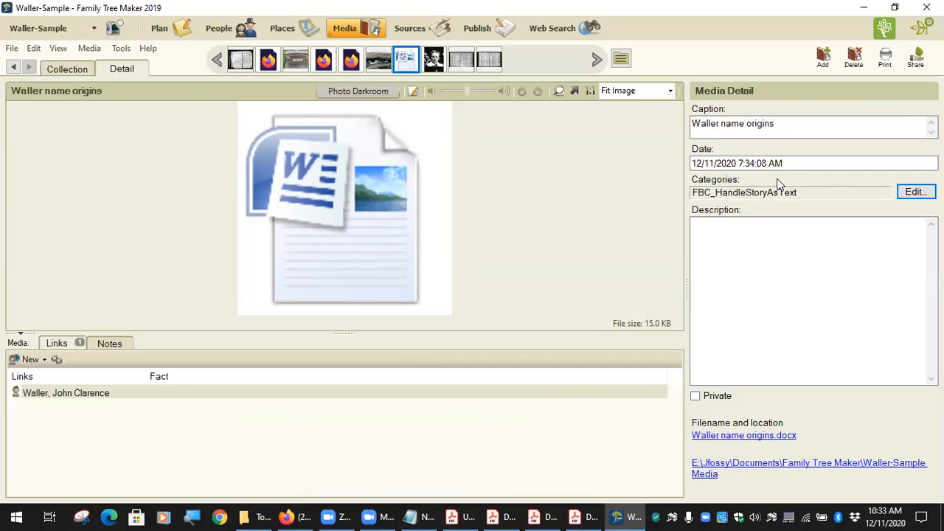
Reopen the document's category list and add FBC_HandleStoryAsImage alongside FBC_HandleStoryAsText.
click(914, 193)
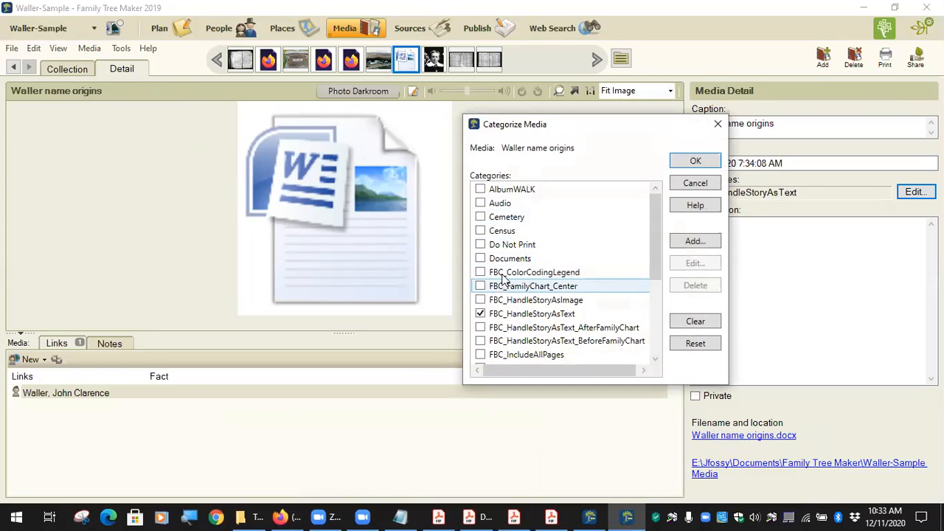
click(480, 299)
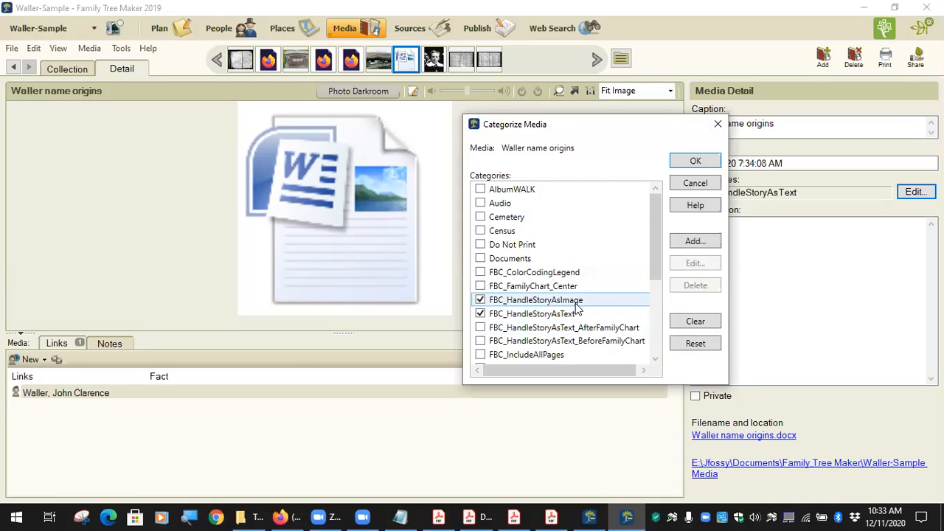
scroll(575, 308, down, 4)
scroll(575, 308, up, 4)
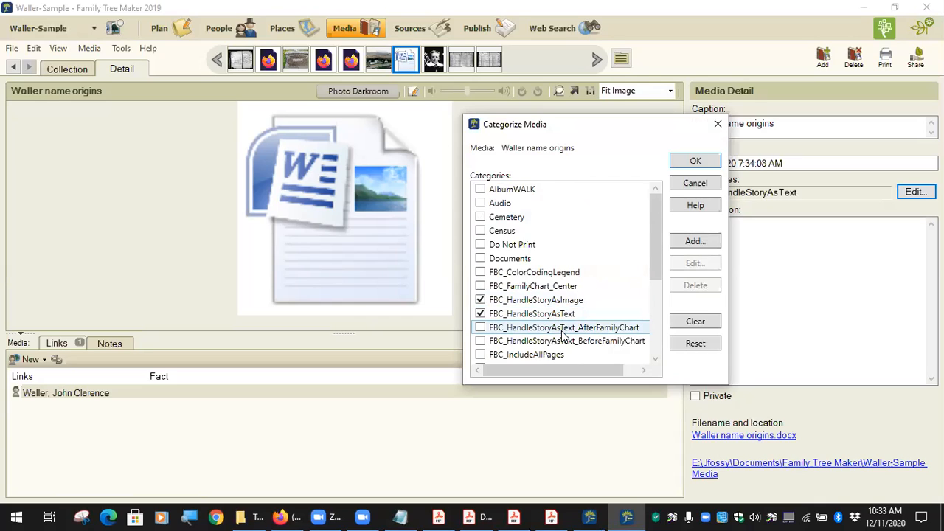
Clear FBC_HandleStoryAsText and FBC_HandleStoryAsImage, and assign both story categories to the document again.
click(480, 313)
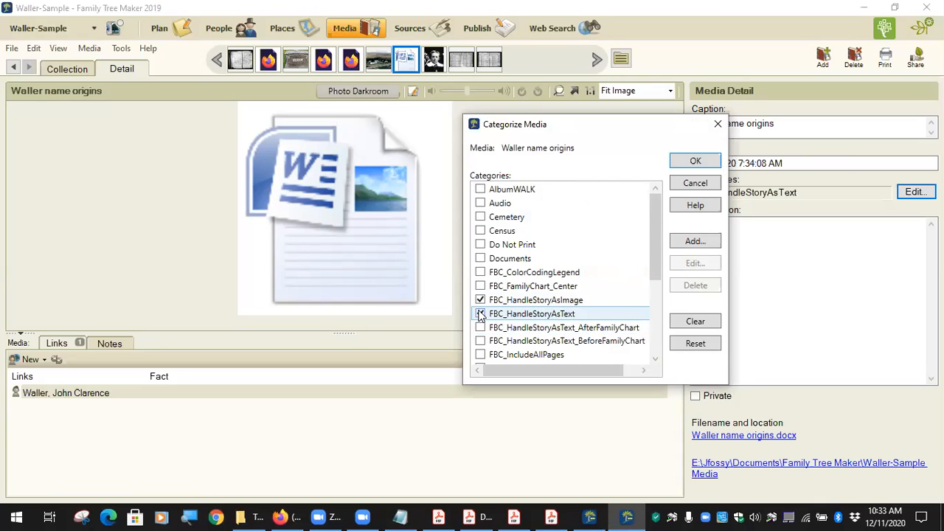
click(480, 314)
click(479, 313)
click(480, 300)
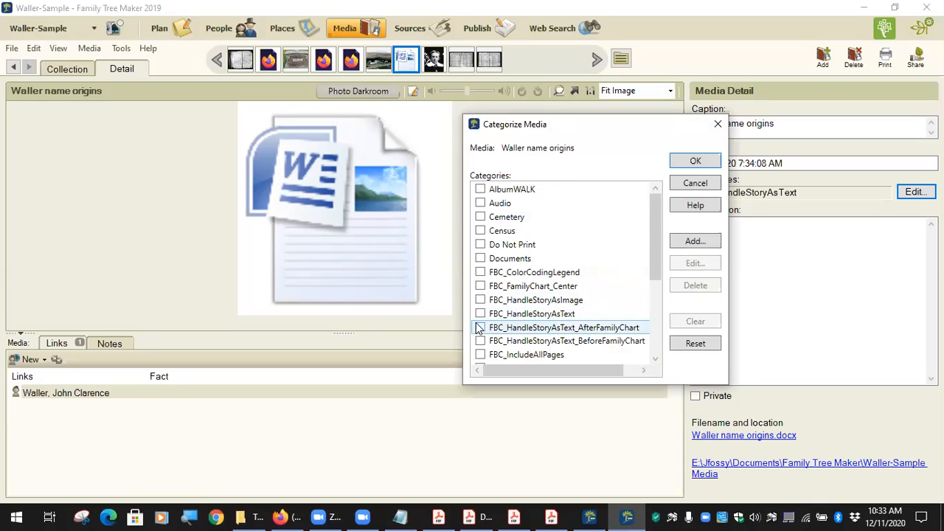
click(480, 316)
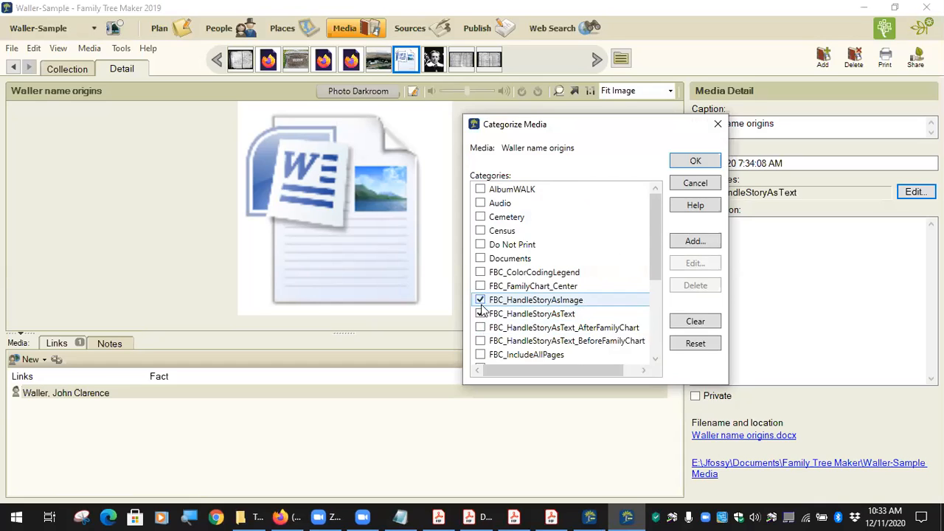
Switch to the Veum2 PDF and examine the photo album figures on page 17 and the pages around them.
click(484, 516)
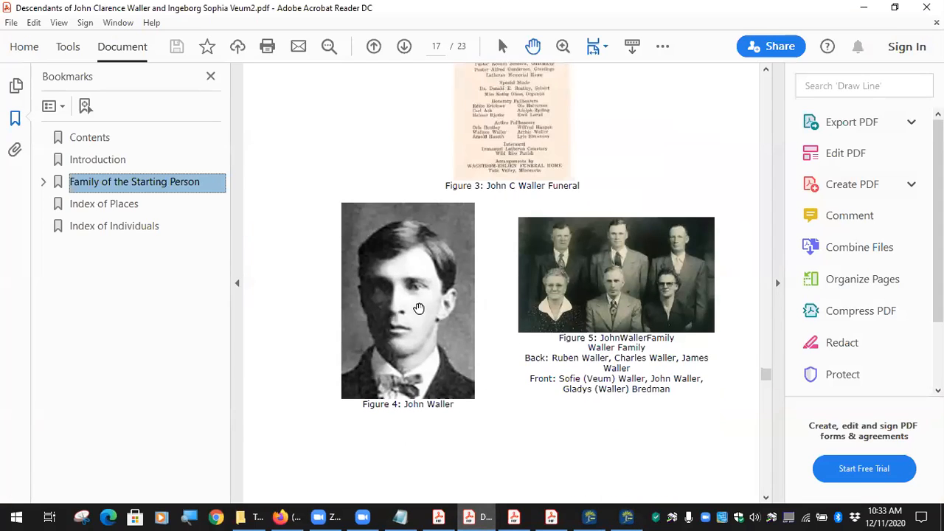
drag(344, 202, 375, 194)
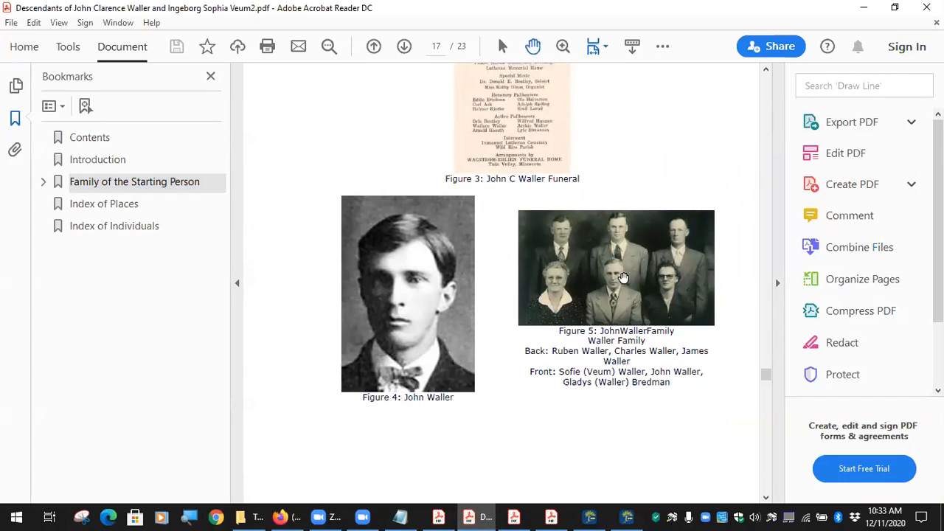
scroll(467, 263, up, 3)
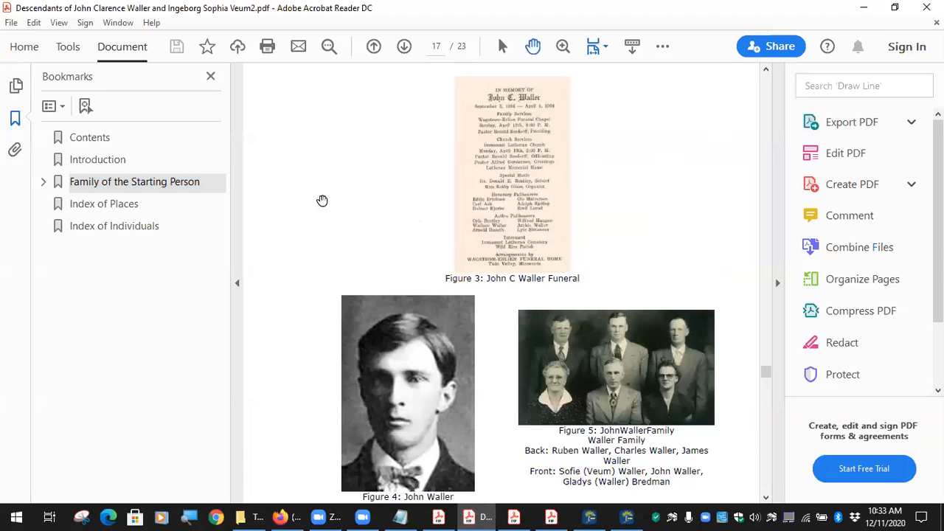
scroll(501, 236, down, 5)
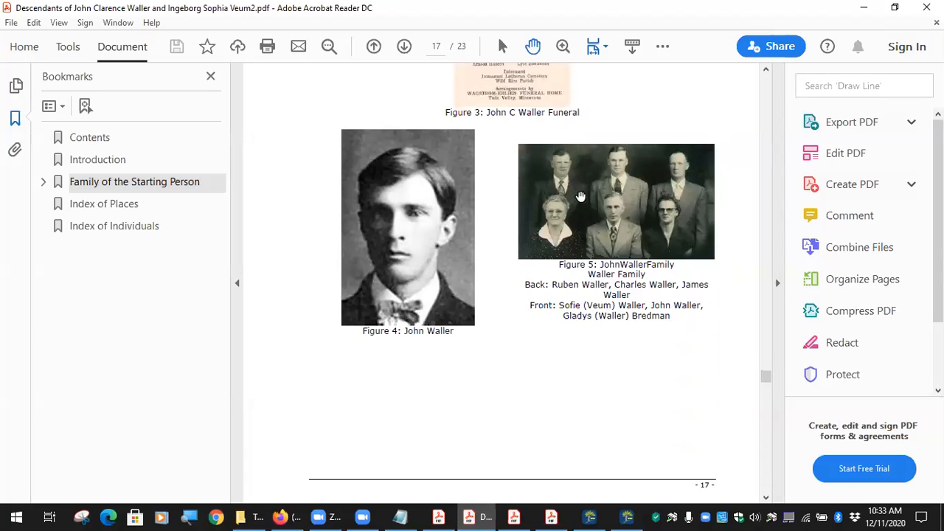
scroll(606, 206, up, 4)
scroll(606, 205, up, 2)
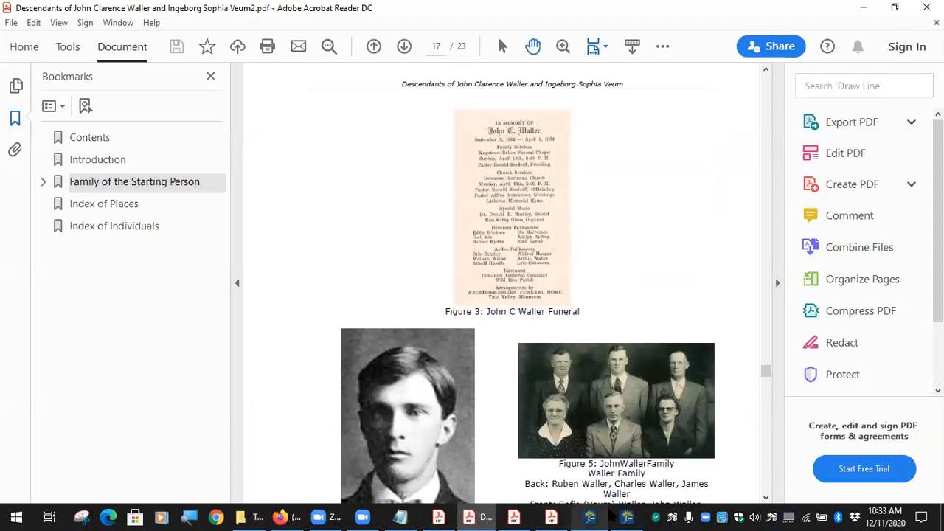
scroll(514, 328, up, 10)
scroll(515, 330, up, 15)
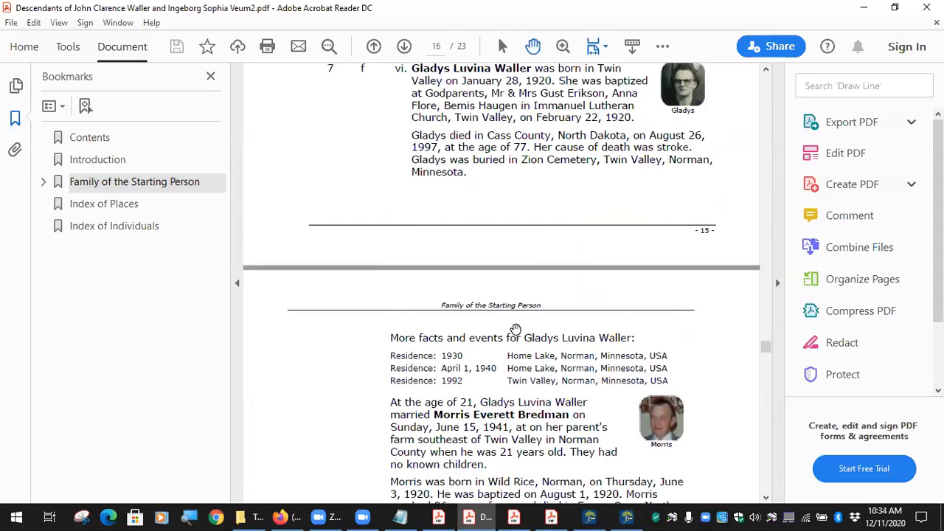
scroll(558, 343, down, 16)
scroll(560, 353, down, 20)
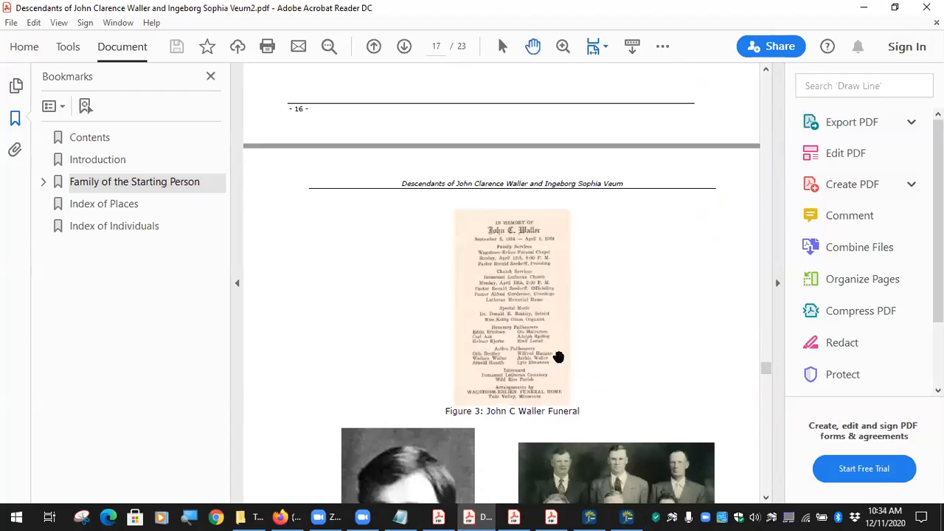
scroll(550, 361, down, 15)
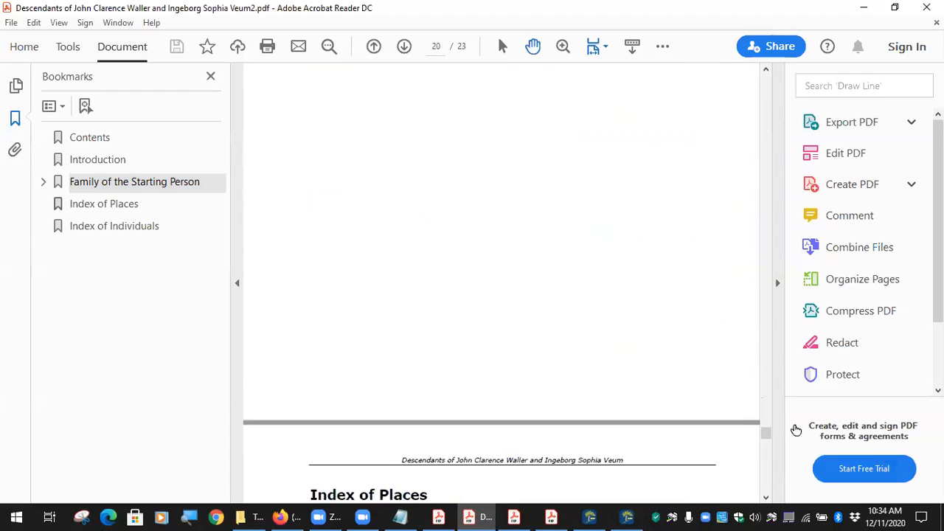
Go to the Family of the Starting Person chapter and examine the story's placement below the family chart on pages 9 and 10.
click(101, 184)
scroll(316, 297, down, 5)
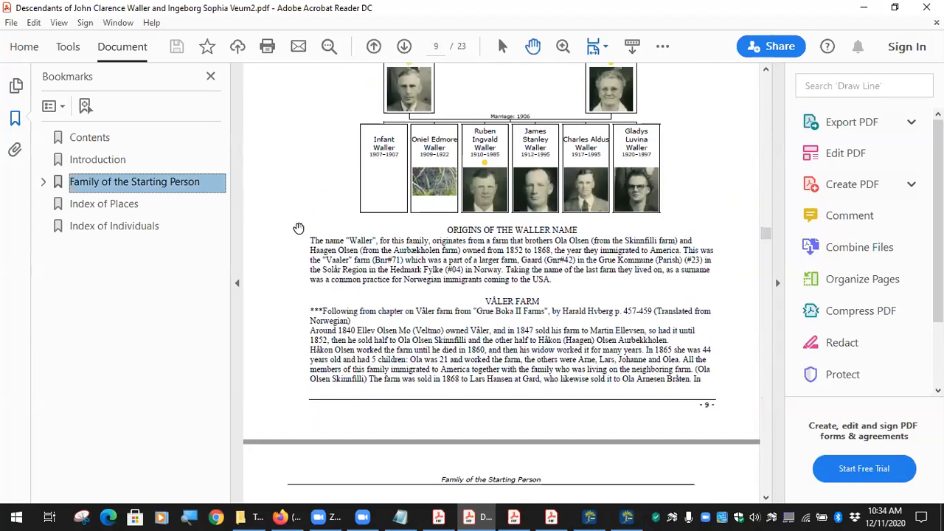
drag(314, 229, 591, 361)
scroll(591, 361, down, 10)
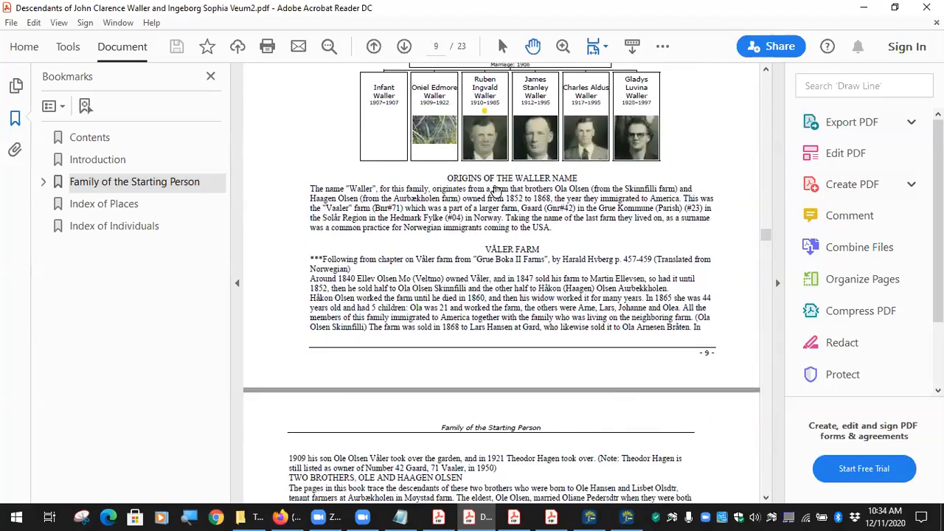
scroll(510, 212, up, 5)
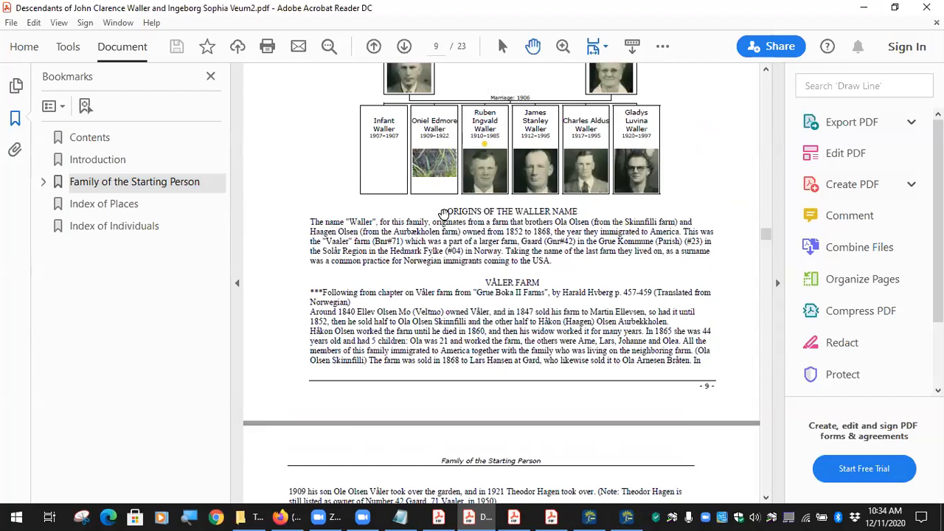
scroll(545, 338, down, 3)
scroll(546, 343, down, 3)
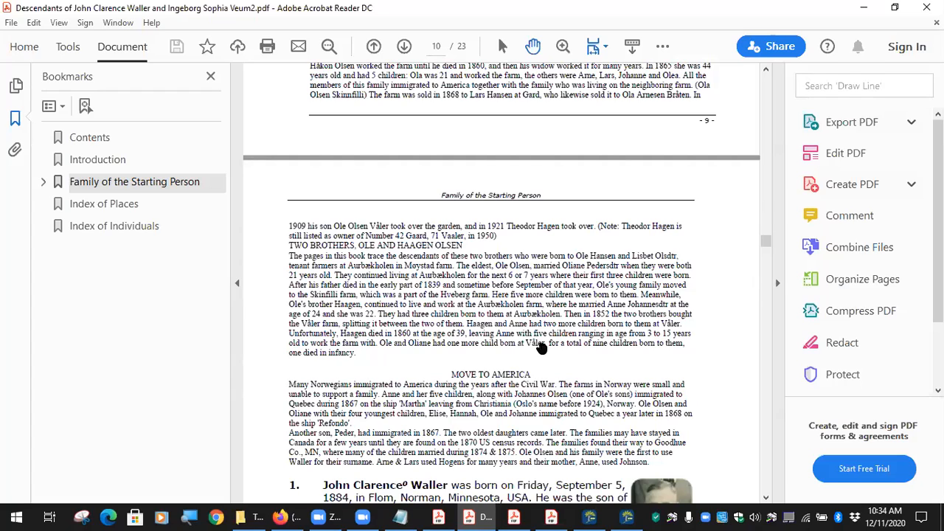
Return to Family Tree Maker and discard the unsaved category changes to the Waller name origins document.
click(625, 516)
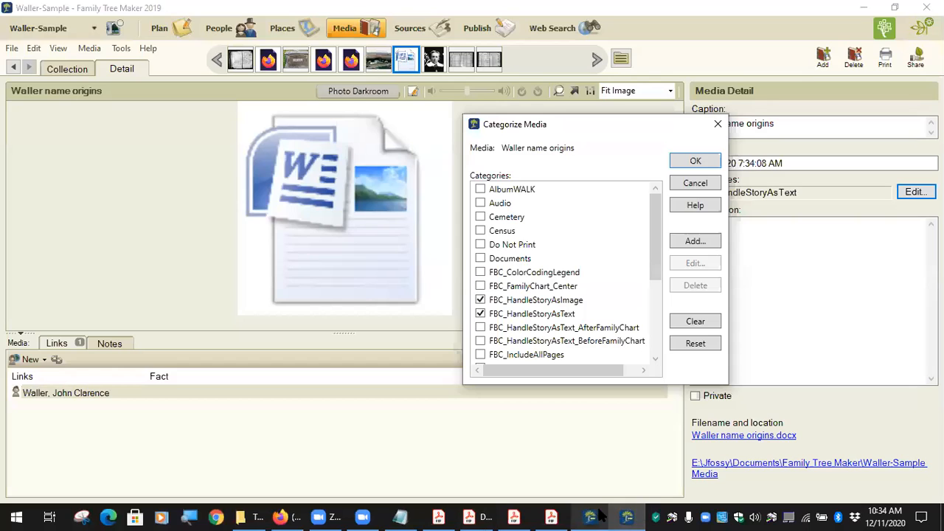
click(687, 186)
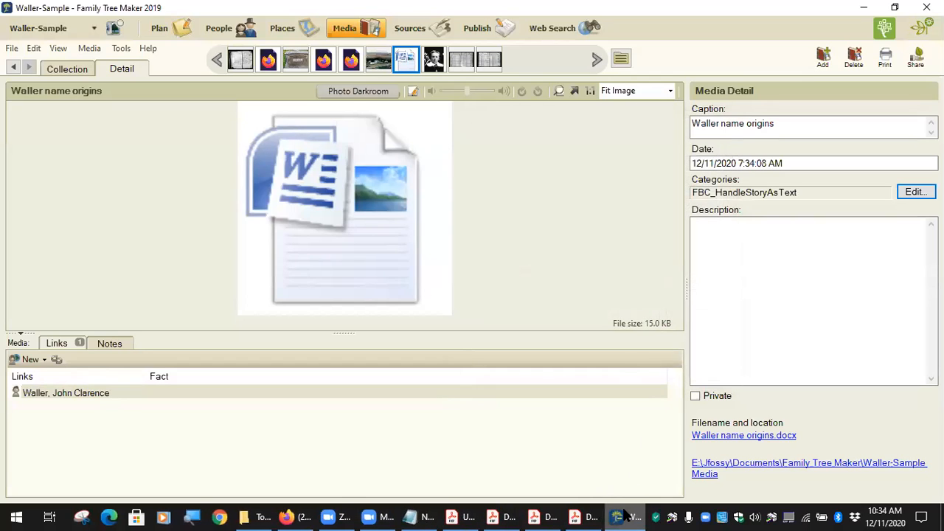
click(630, 516)
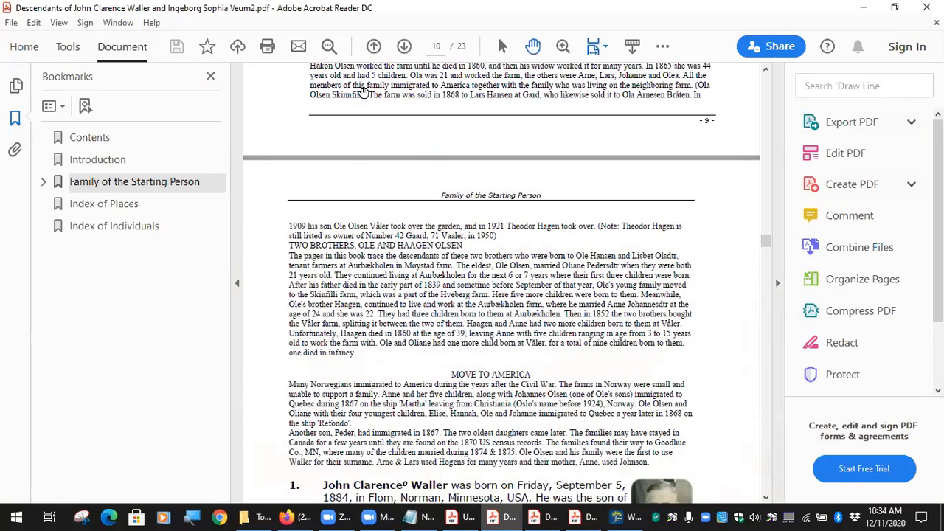
click(627, 515)
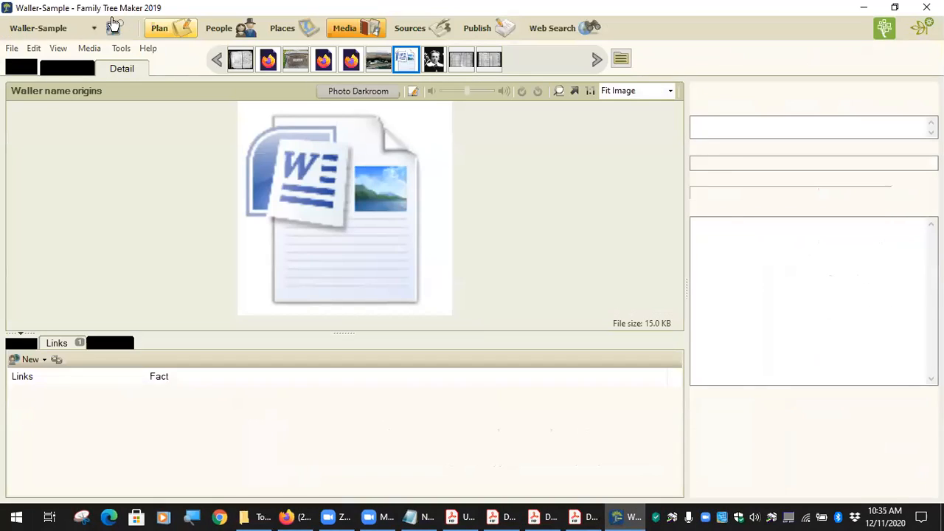
Start the Family Book Creator 2019 export plugin and display its page layout preferences.
click(120, 48)
mouse_move(188, 211)
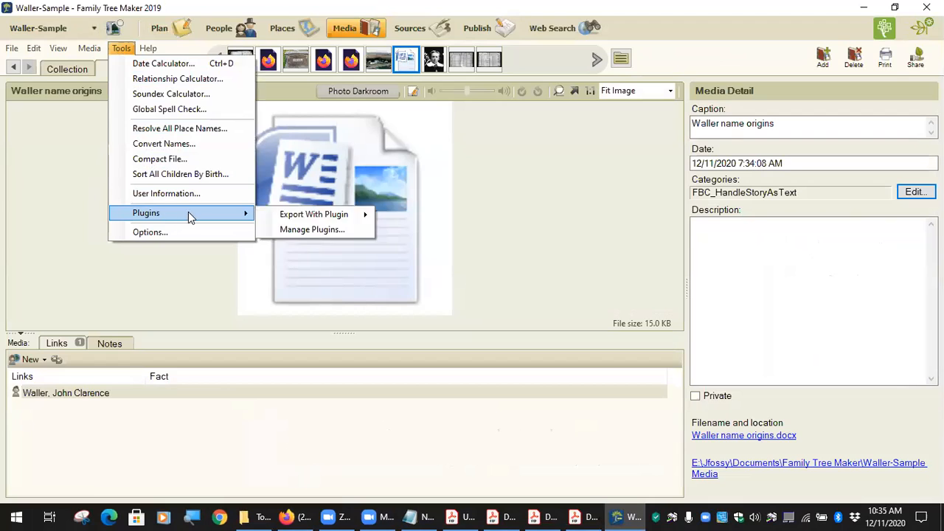
mouse_move(350, 219)
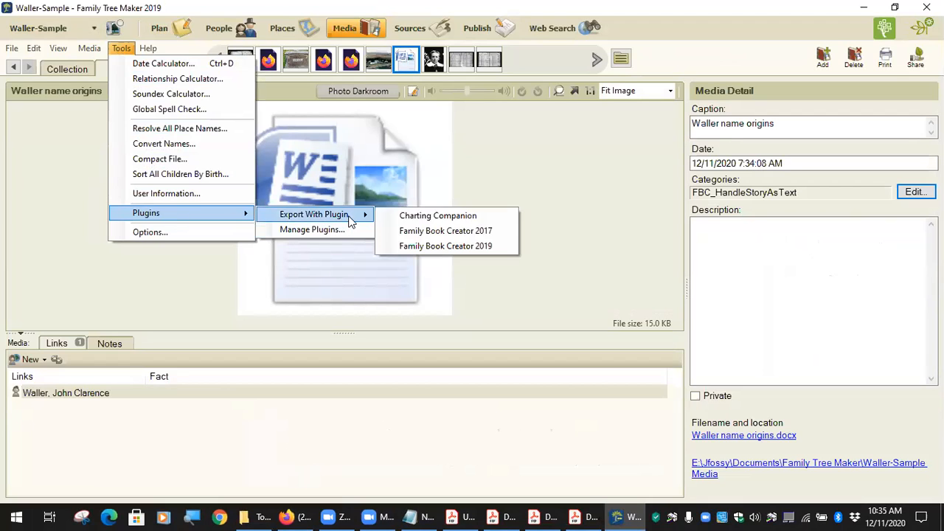
click(474, 246)
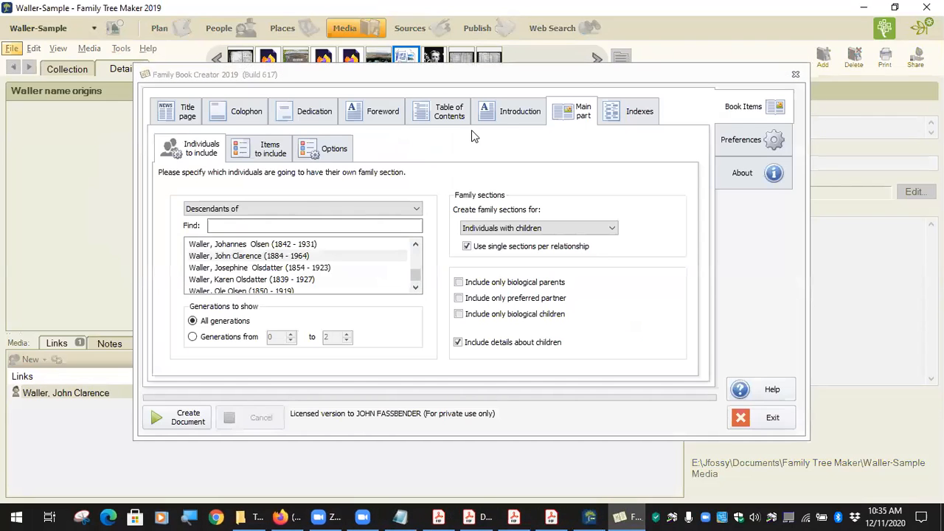
click(745, 144)
click(531, 114)
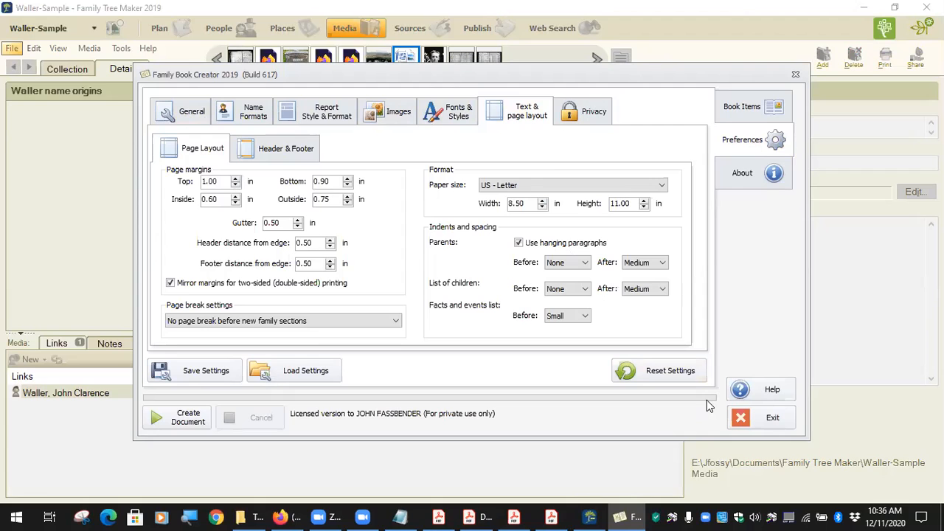
Limit the individuals included in the book's main part to generations 0 to 1.
click(734, 110)
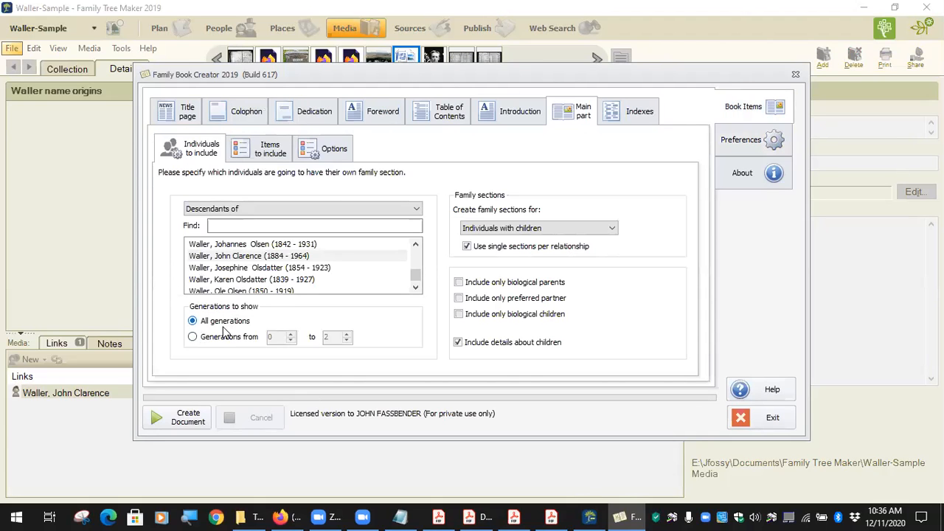
click(221, 339)
double_click(326, 337)
text(1)
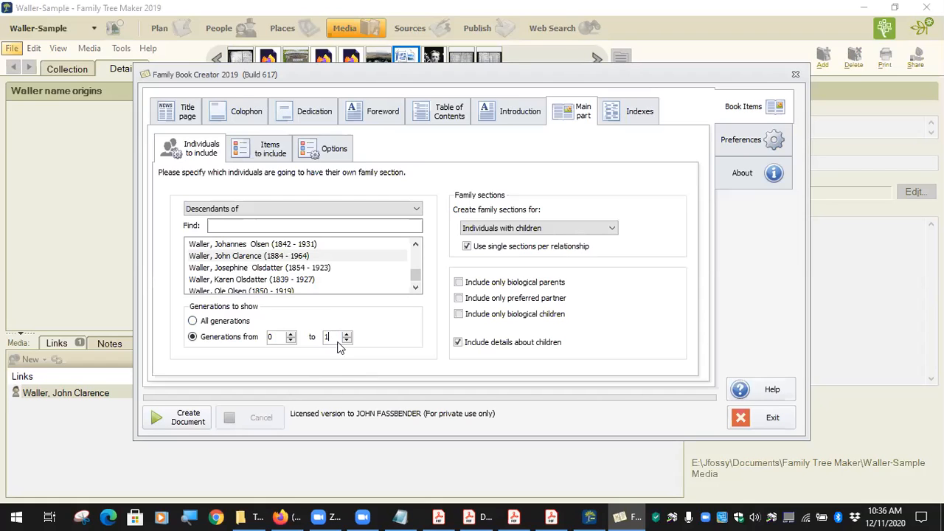
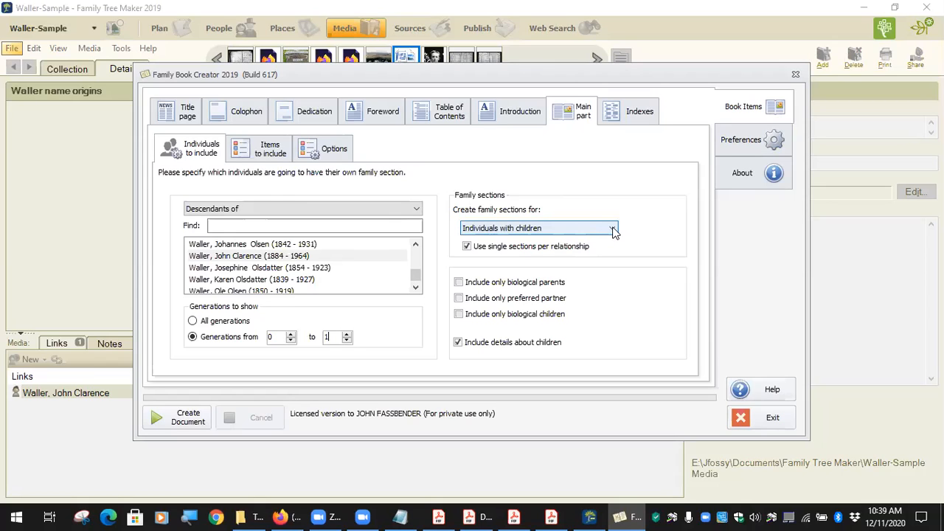
Review the choices for which individuals get family sections, leave the setting as is, and switch to the user guide PDF.
click(612, 230)
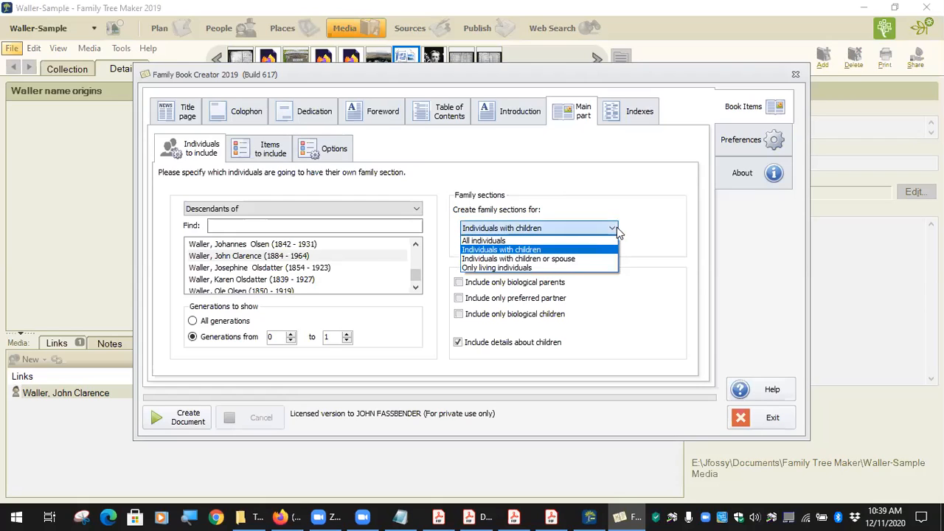
click(655, 215)
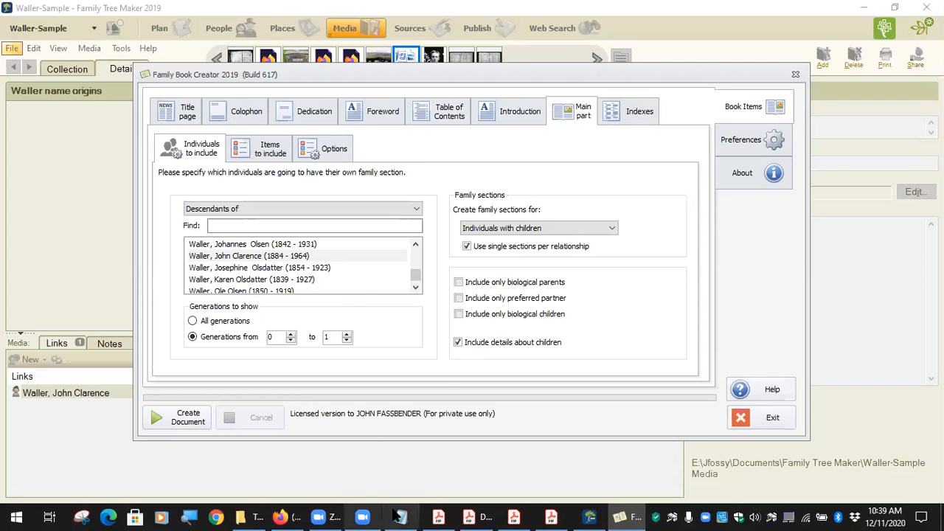
click(440, 516)
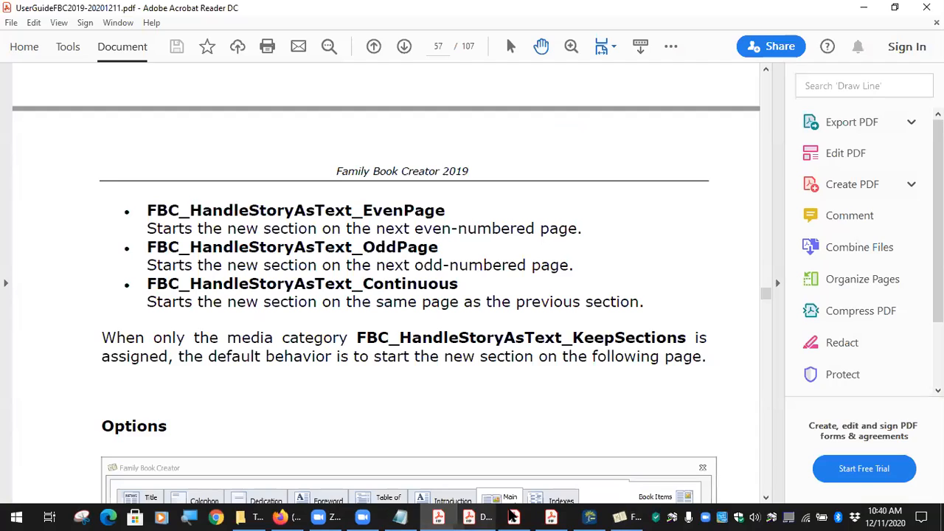
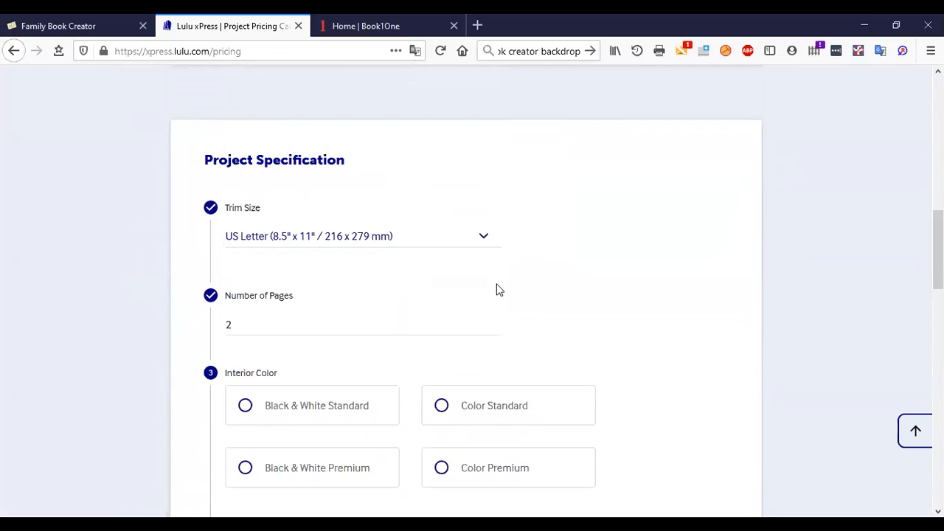
Set the book project to 470 pages with a Color Standard interior and 80# Coated White paper.
click(279, 183)
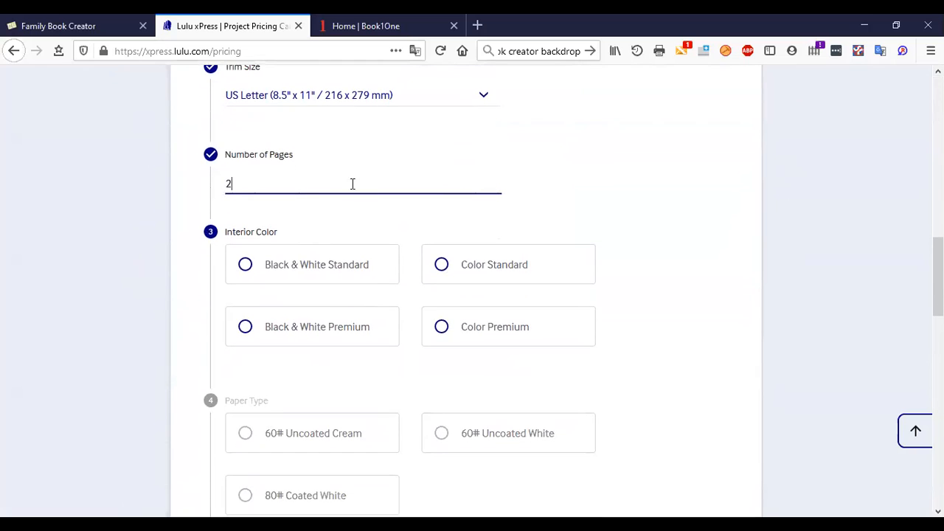
text(470)
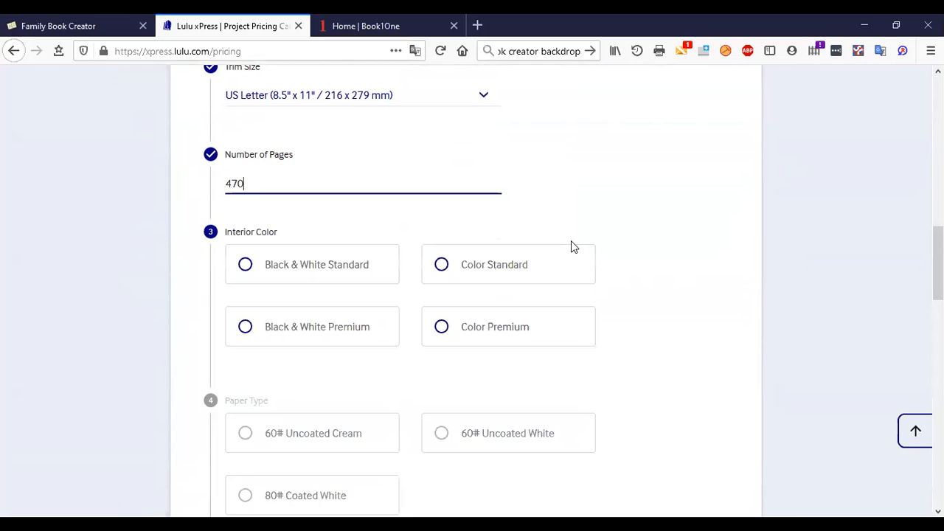
click(468, 265)
scroll(619, 270, down, 5)
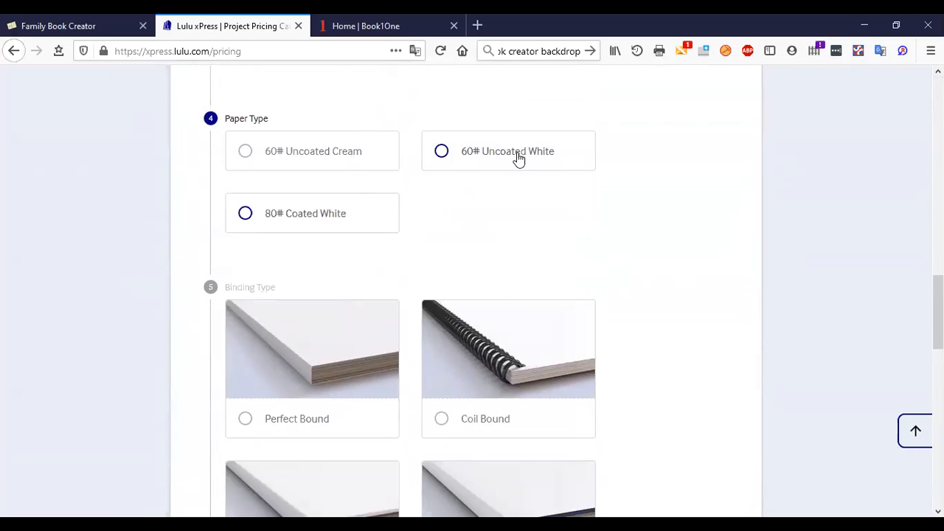
click(518, 159)
click(305, 219)
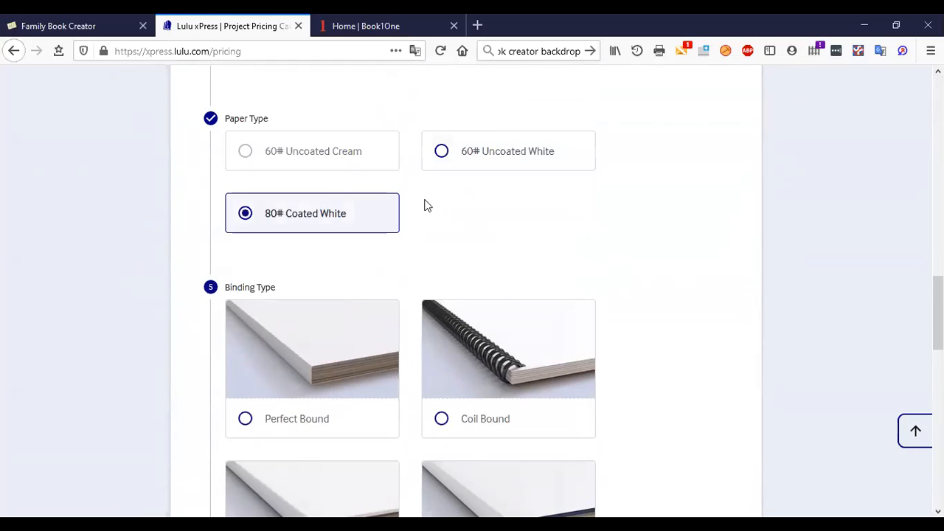
click(496, 160)
click(332, 217)
Choose Coil Bound binding and a Glossy cover finish to get the cost per book.
scroll(568, 213, down, 3)
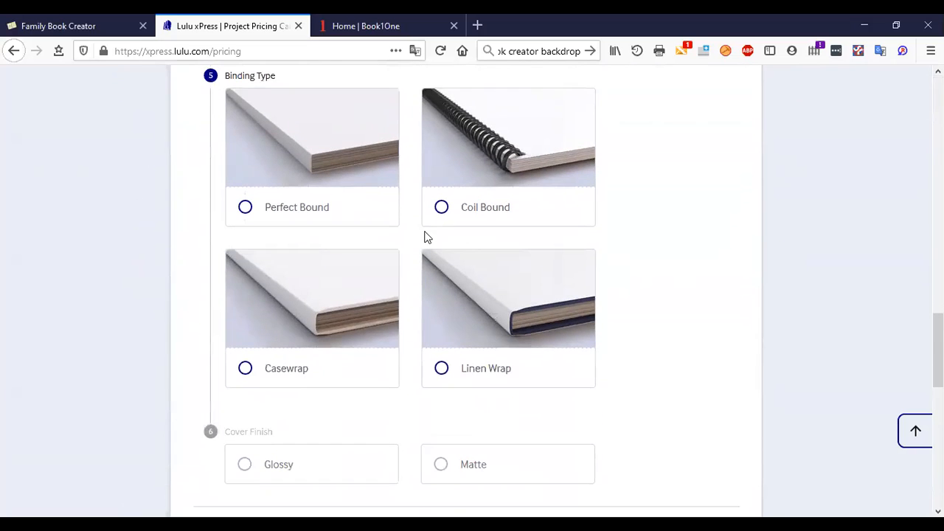
click(439, 212)
scroll(533, 236, down, 4)
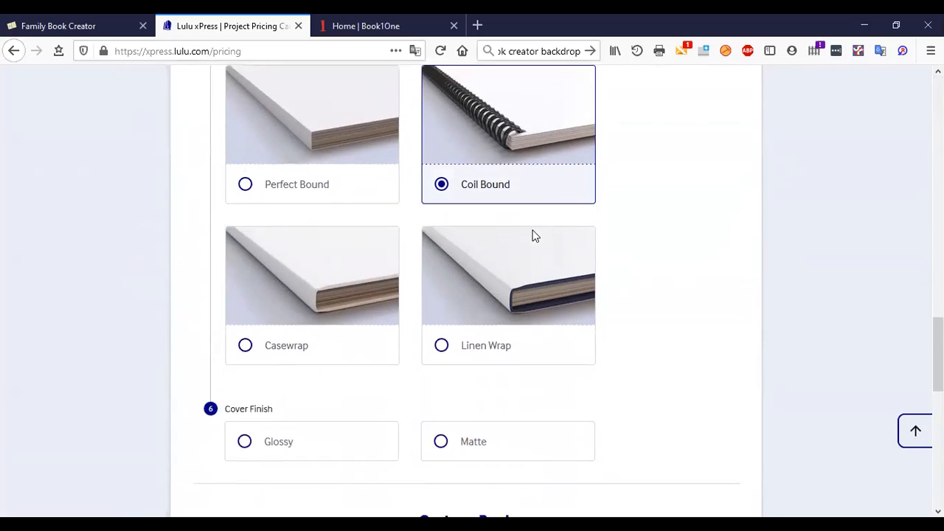
click(270, 195)
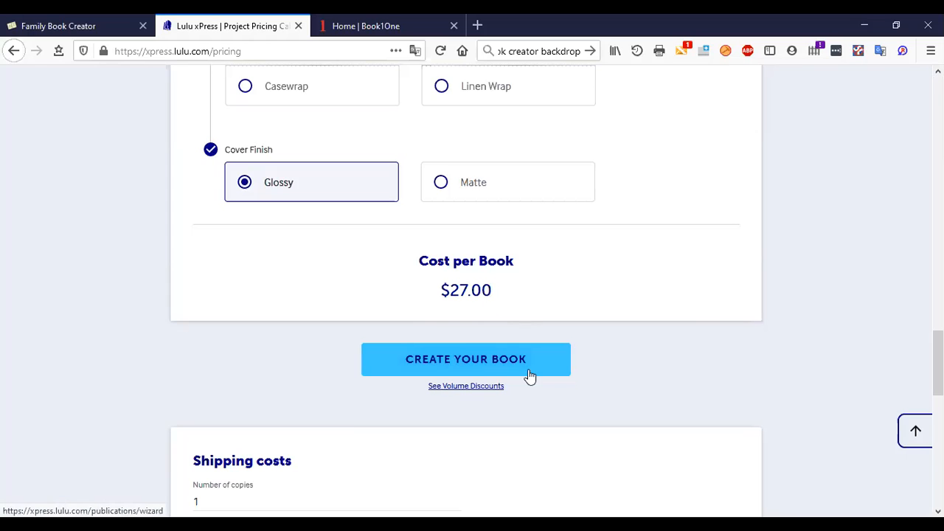
Price the book with a Color Premium interior, 80# Coated White paper, Coil Bound binding and a Glossy cover.
scroll(606, 311, up, 7)
scroll(607, 306, up, 3)
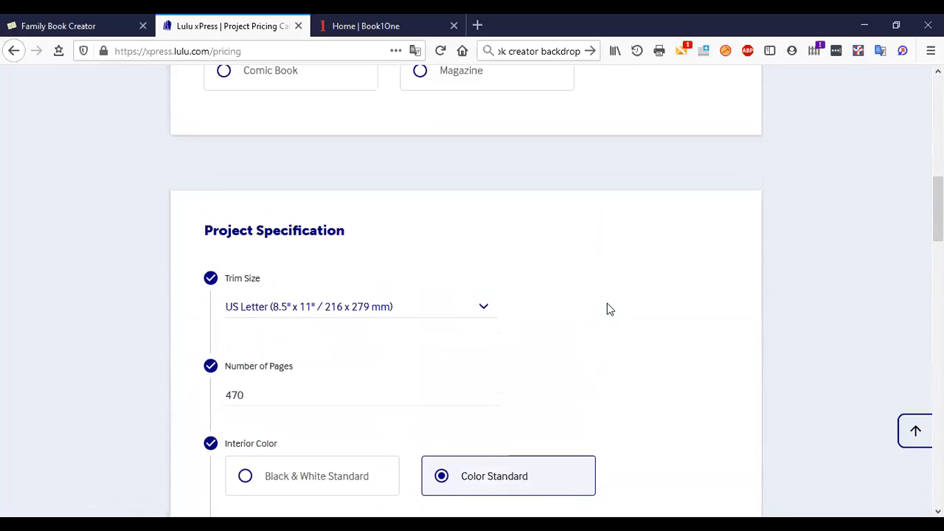
scroll(607, 306, down, 3)
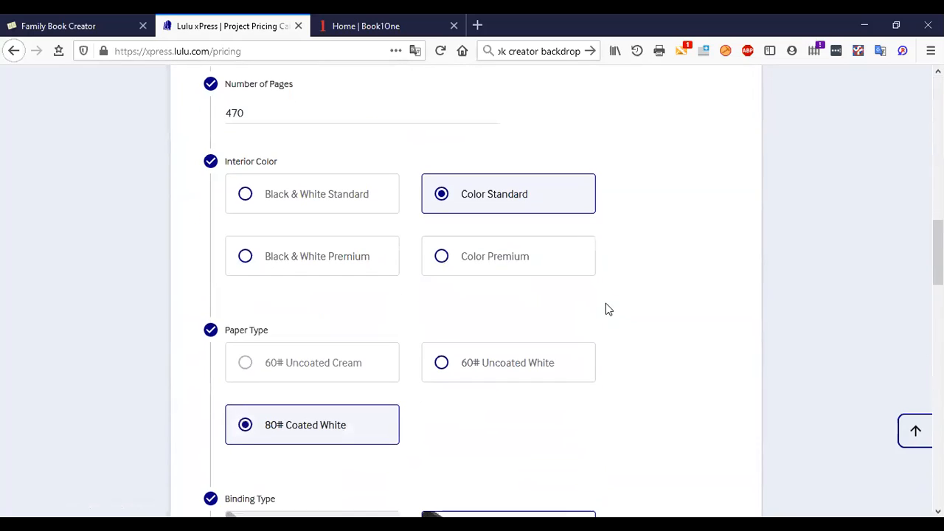
click(442, 257)
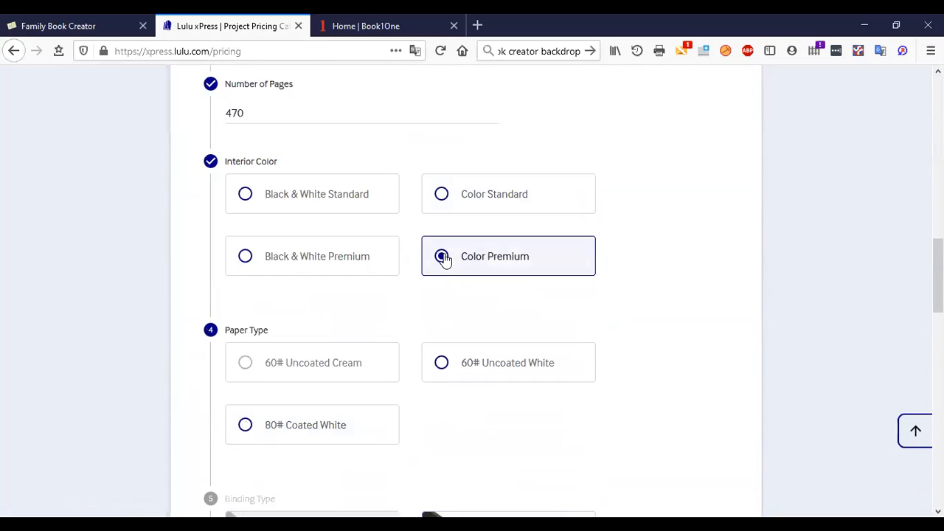
click(297, 430)
scroll(703, 276, down, 5)
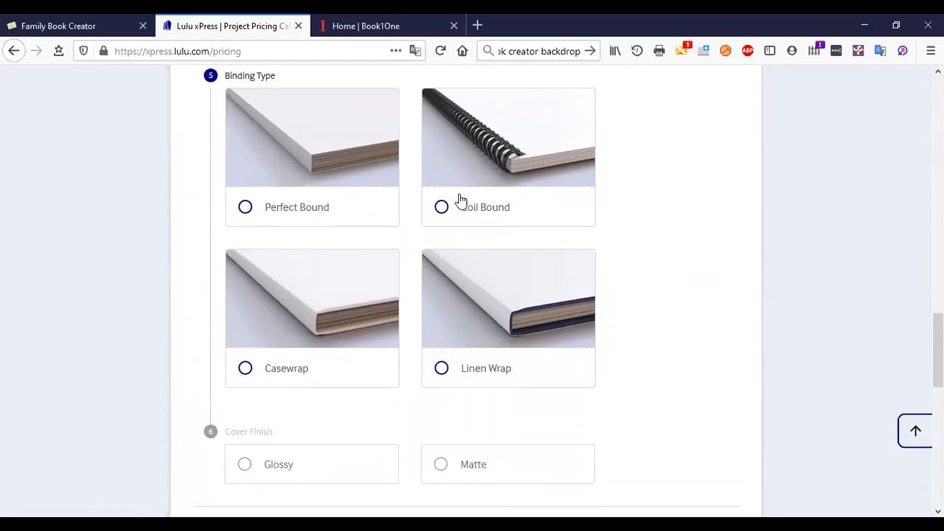
click(473, 208)
scroll(616, 214, down, 5)
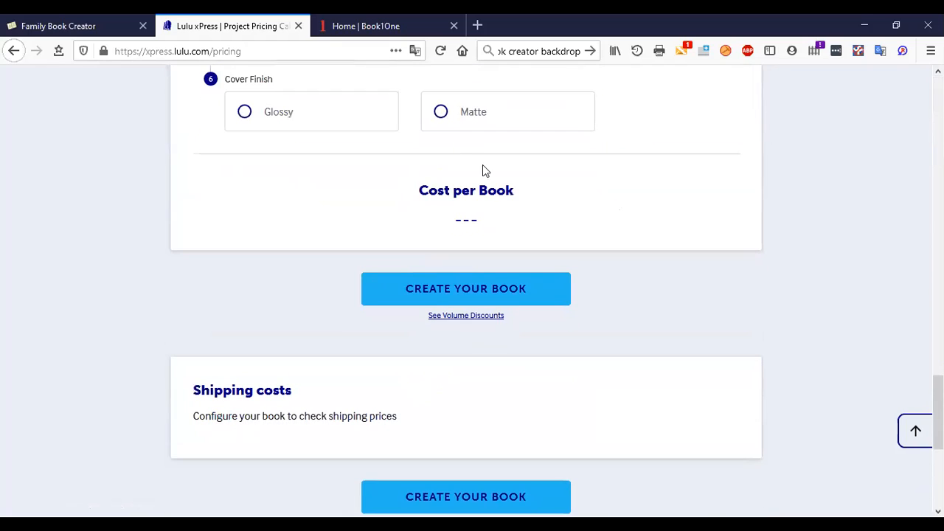
click(280, 123)
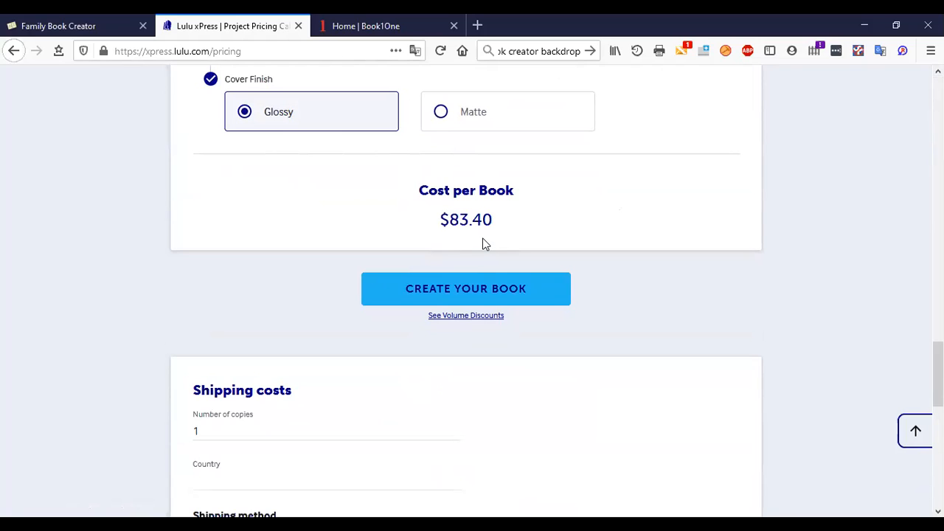
Price the Color Premium book on 60# Uncoated White paper with Coil Bound binding and a Matte cover.
scroll(603, 188, up, 8)
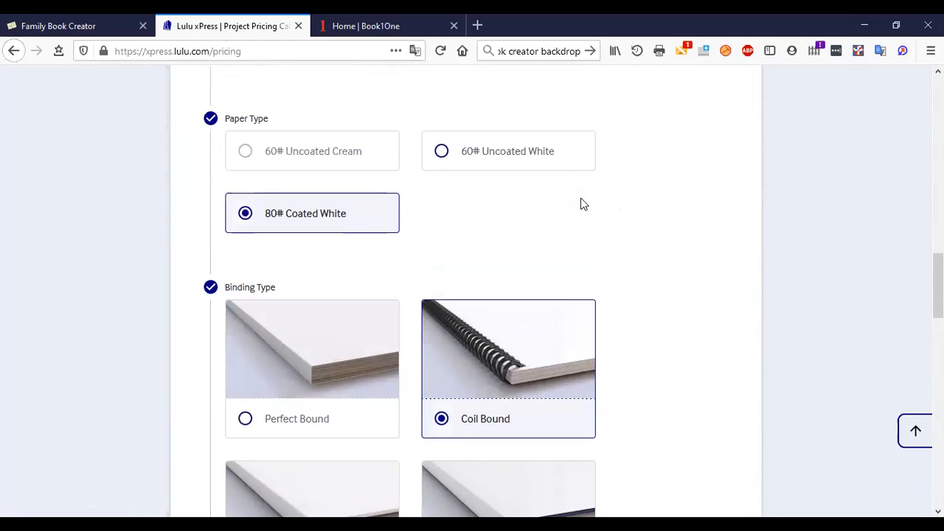
scroll(576, 205, up, 3)
scroll(516, 214, down, 4)
click(542, 165)
scroll(553, 207, down, 4)
click(485, 140)
scroll(516, 214, down, 3)
click(479, 185)
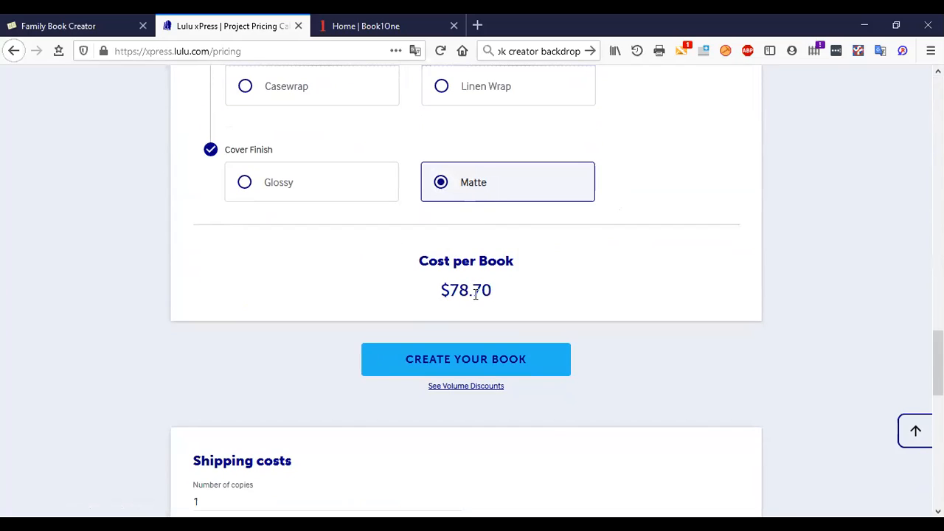
Price the book with a Color Standard interior, 60# Uncoated White paper, Coil Bound binding and a Matte cover.
scroll(506, 281, up, 8)
click(492, 277)
scroll(621, 299, down, 5)
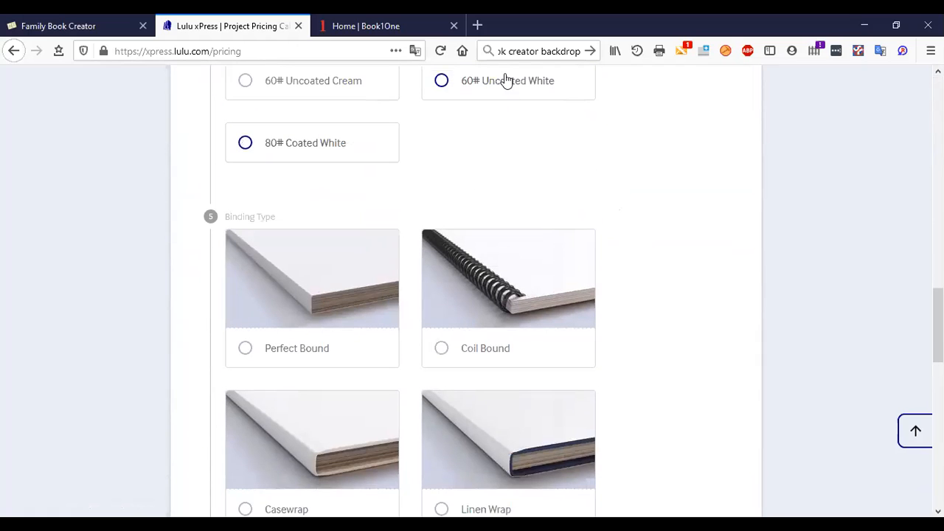
click(505, 80)
click(475, 358)
scroll(612, 352, down, 5)
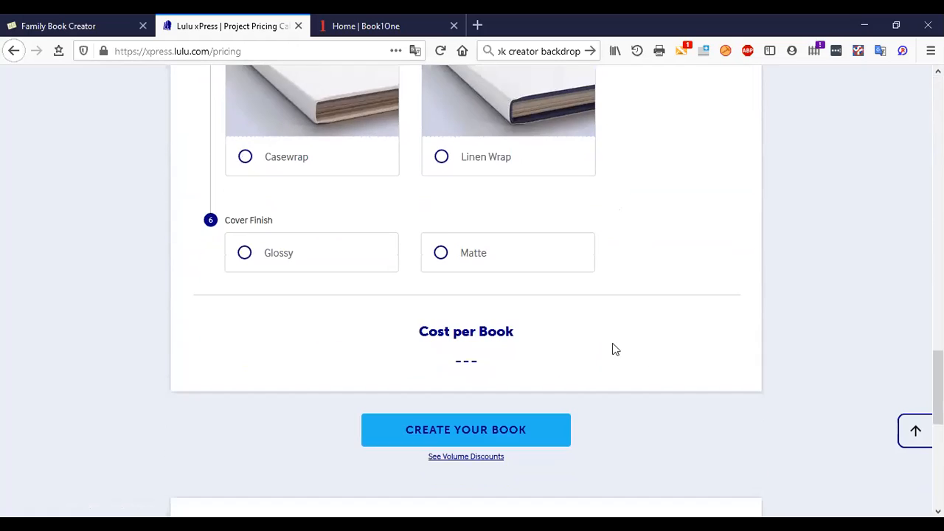
click(442, 253)
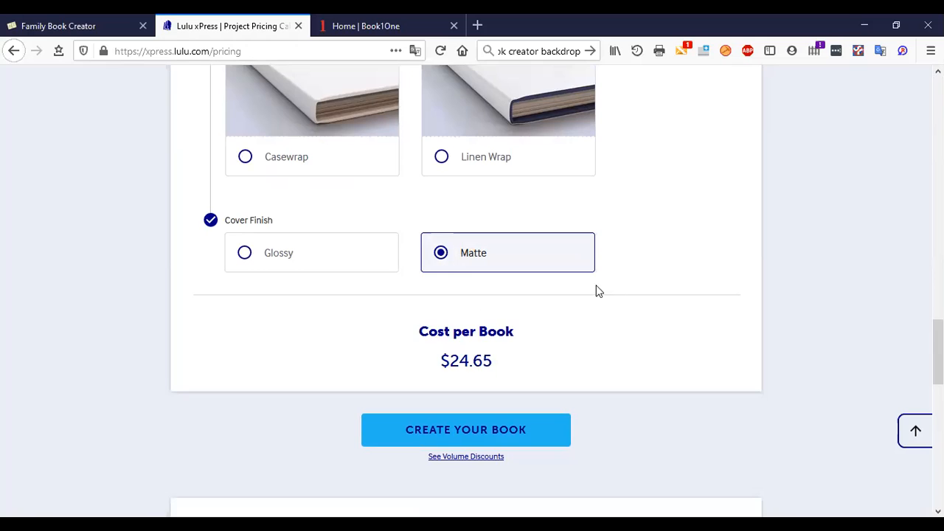
Price the book with a Black & White Standard interior, 60# Uncoated White paper, Coil Bound binding and a Glossy cover.
scroll(554, 272, up, 10)
scroll(554, 271, down, 3)
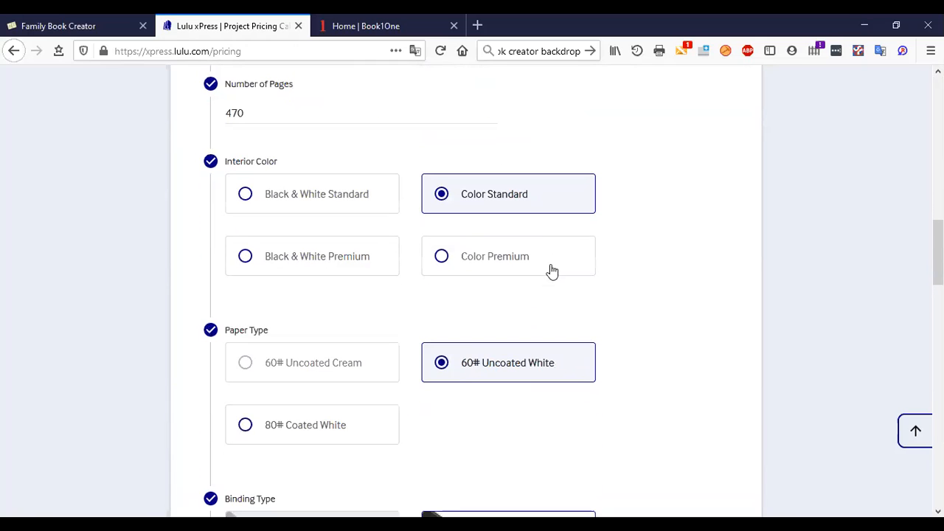
click(305, 200)
scroll(484, 187, down, 3)
click(470, 163)
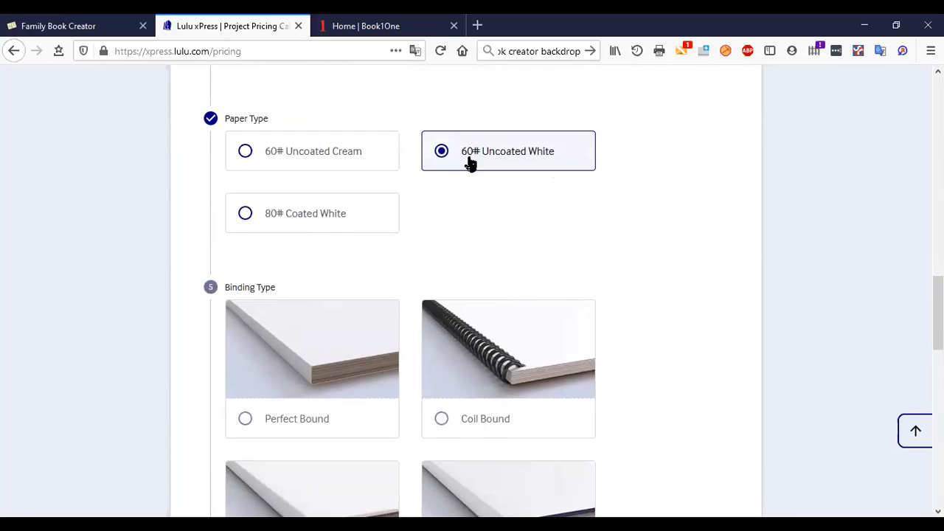
scroll(499, 261, down, 2)
click(478, 282)
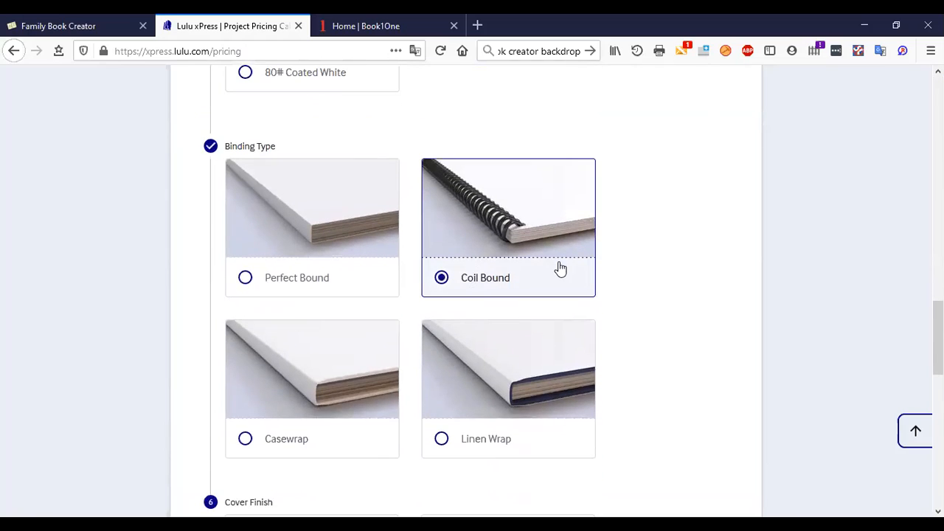
scroll(561, 269, down, 4)
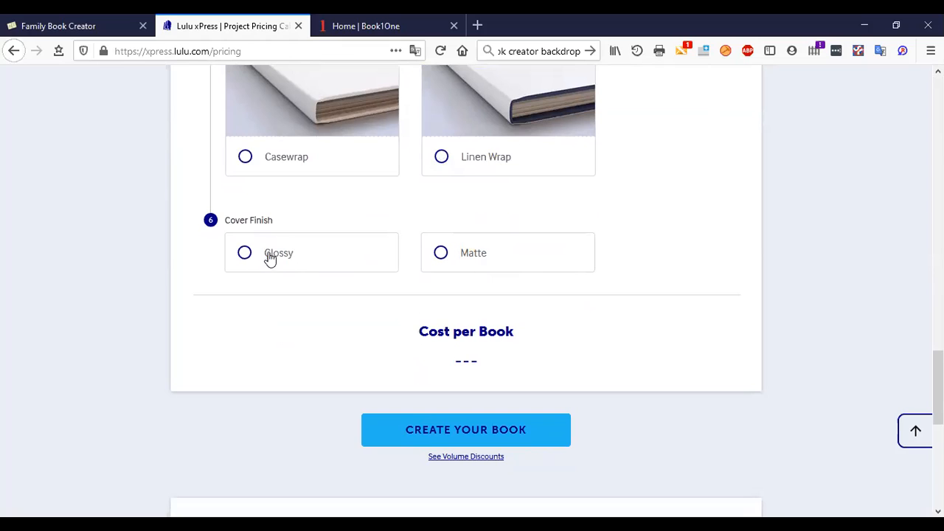
drag(270, 255, 264, 255)
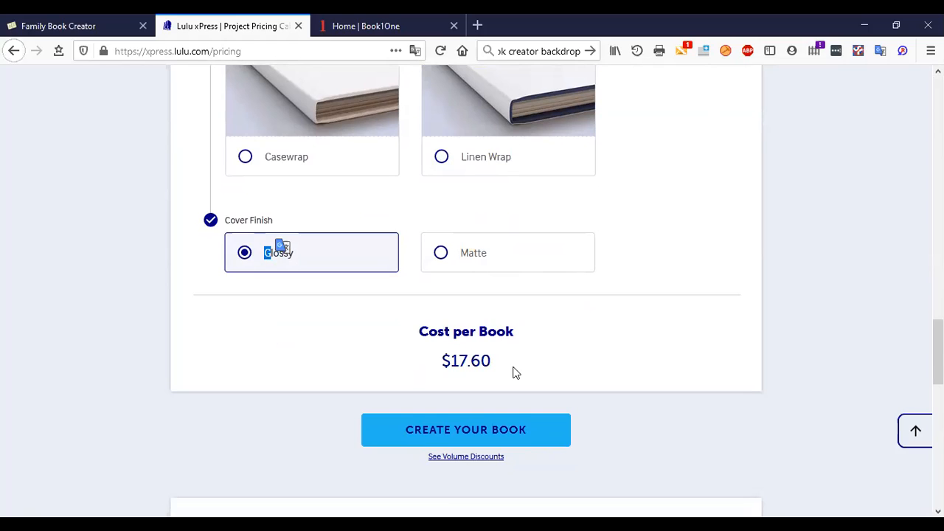
scroll(589, 118, up, 3)
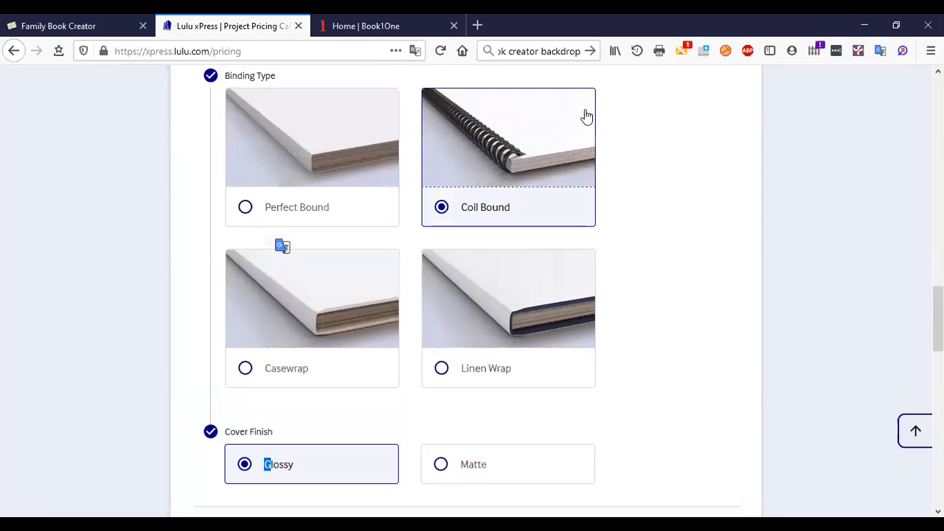
Price the Black & White Standard book with Perfect Bound binding and a Glossy cover.
scroll(604, 163, down, 1)
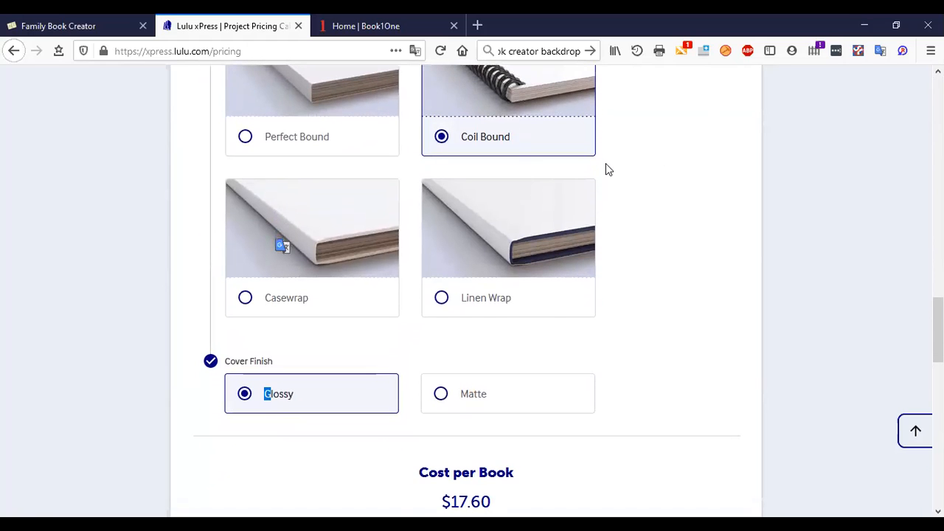
scroll(597, 164, up, 1)
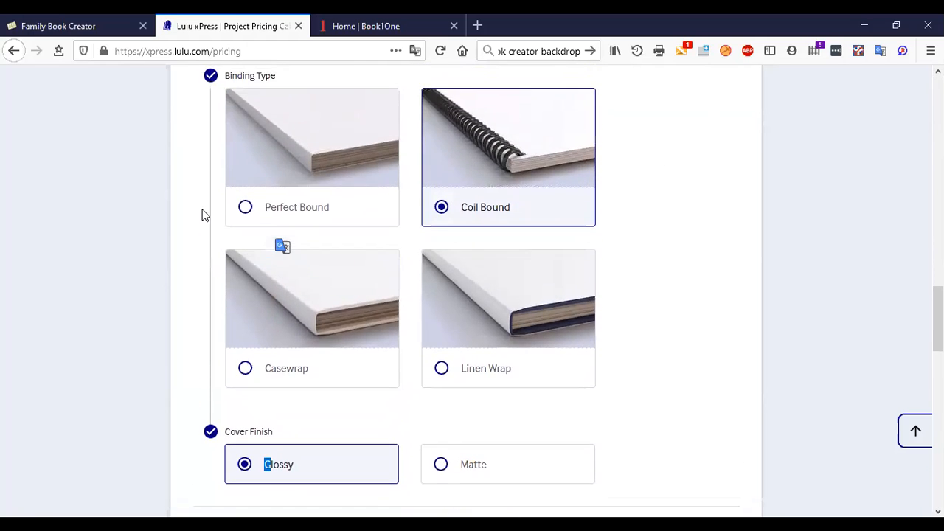
click(299, 213)
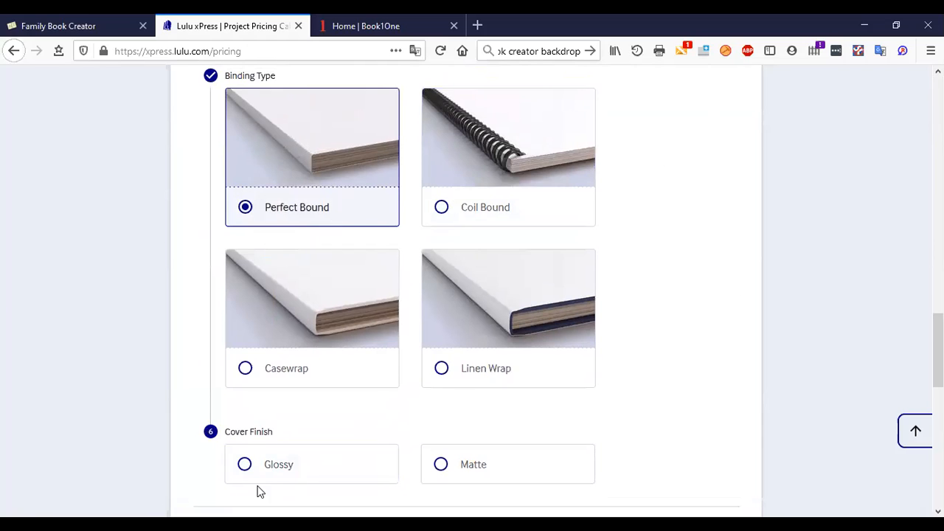
click(272, 468)
scroll(839, 387, down, 3)
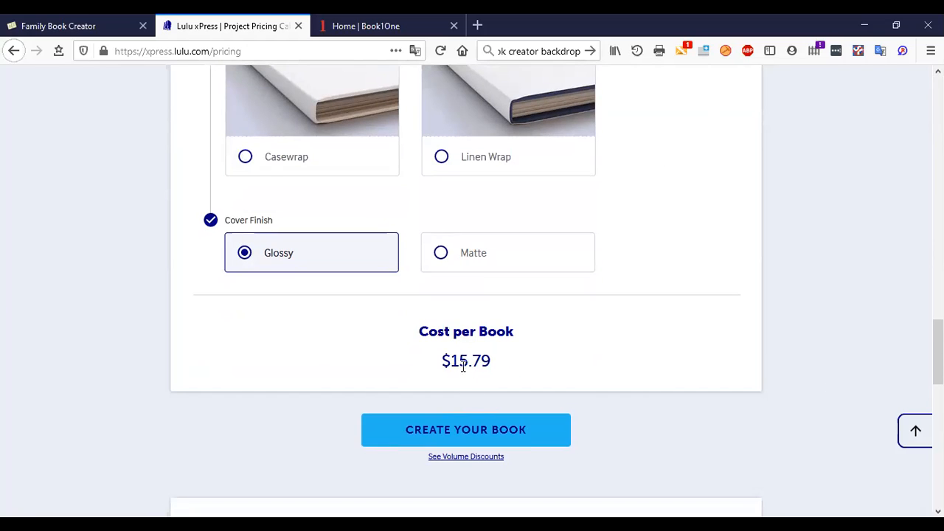
Price the book with Casewrap binding and a Glossy cover.
scroll(466, 367, up, 1)
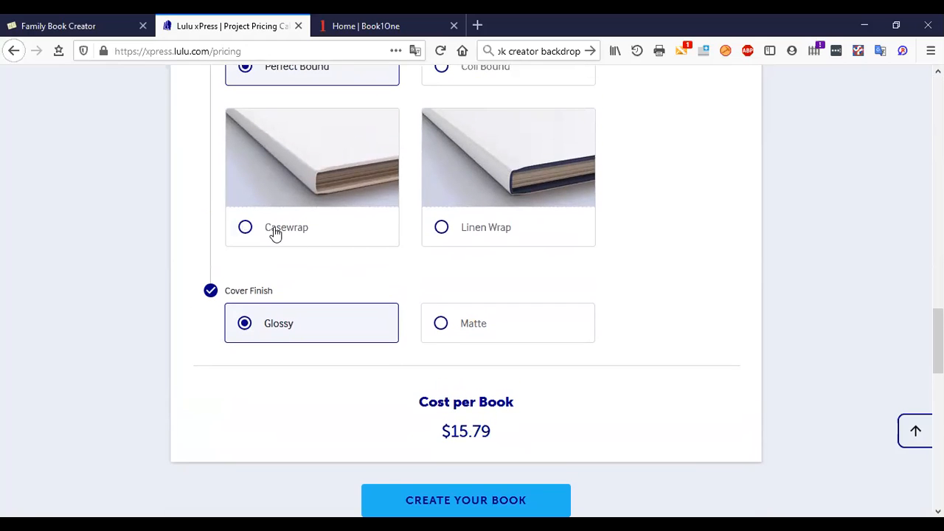
click(274, 233)
click(274, 335)
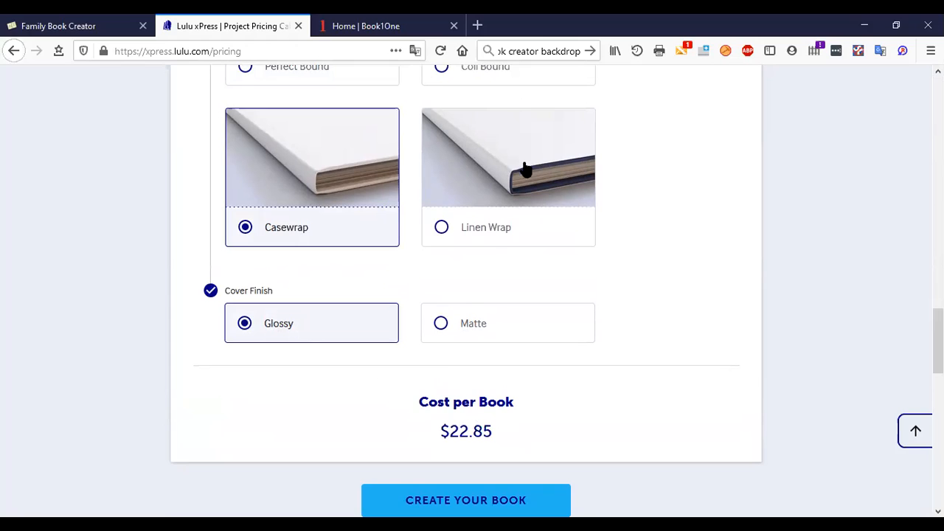
Price the book with Linen Wrap binding in Navy Blue, a White foil stamp and a Matte cover finish.
click(487, 227)
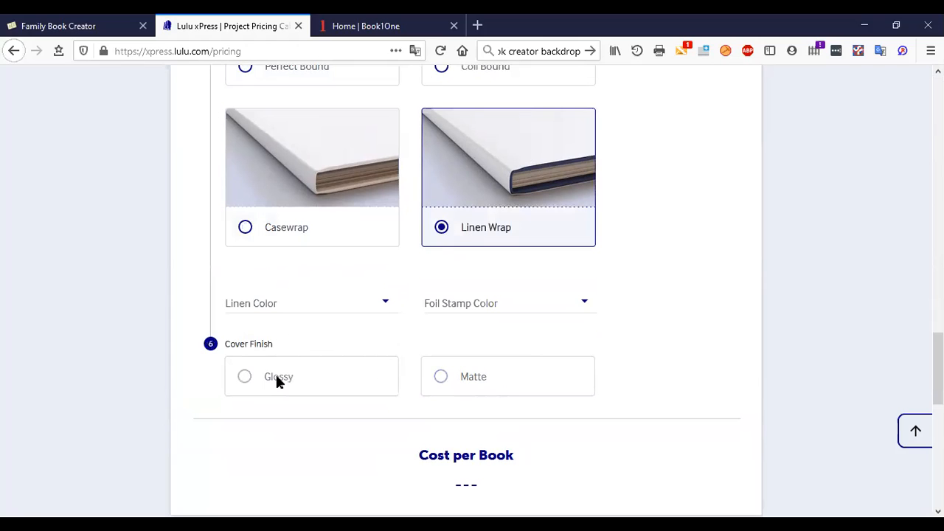
click(377, 302)
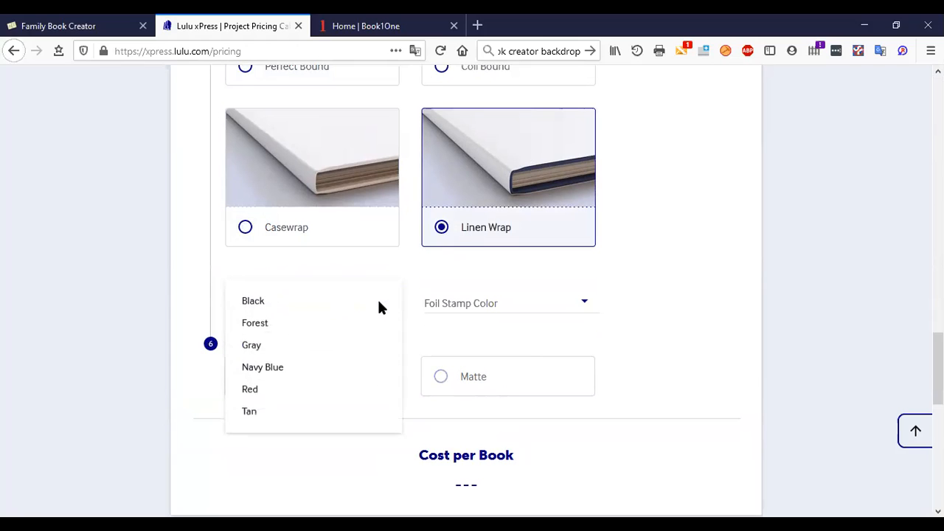
click(299, 369)
click(581, 305)
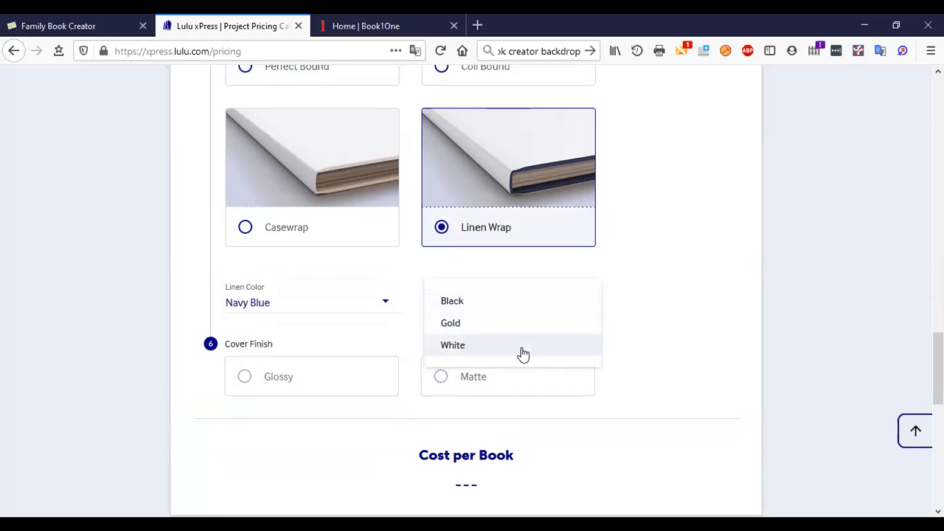
click(522, 353)
click(462, 379)
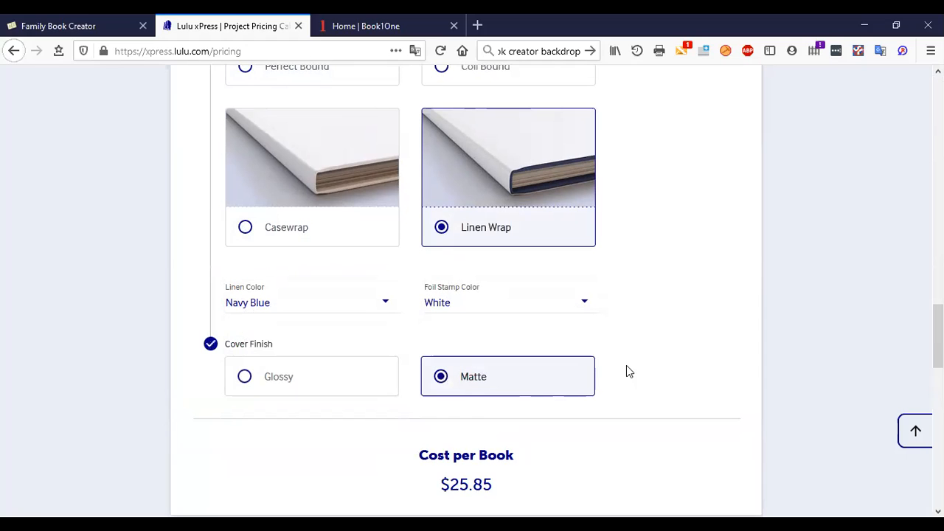
Start creating the book from the pricing page and try to log in with the prefilled account credentials.
scroll(655, 332, up, 3)
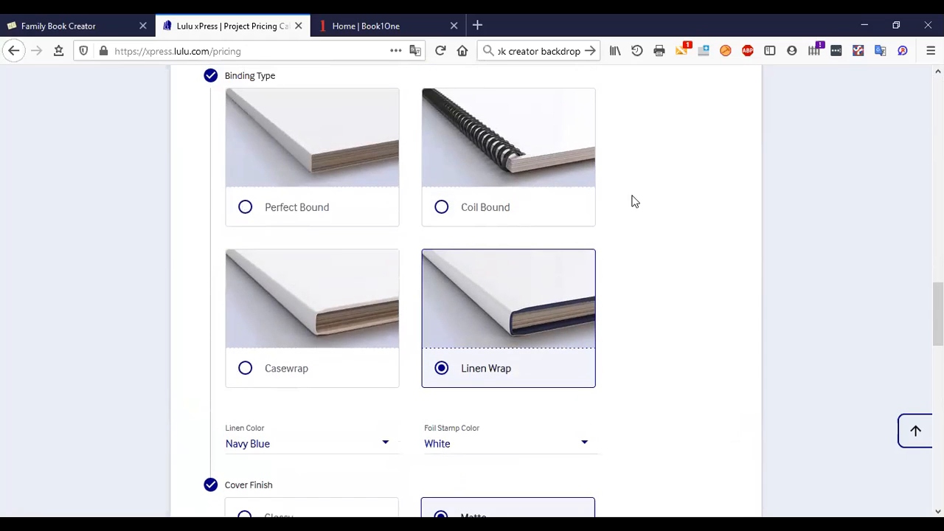
scroll(531, 322, down, 5)
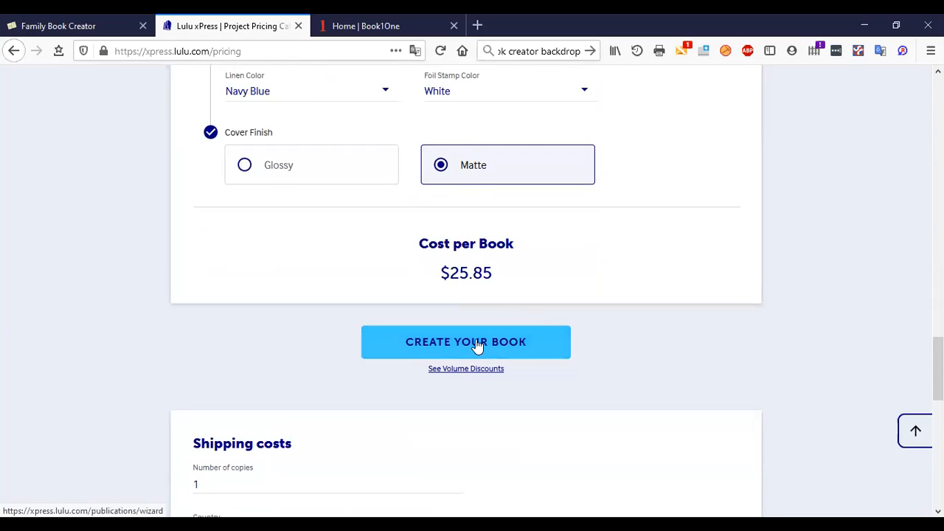
scroll(516, 344, down, 6)
scroll(482, 305, up, 5)
click(479, 287)
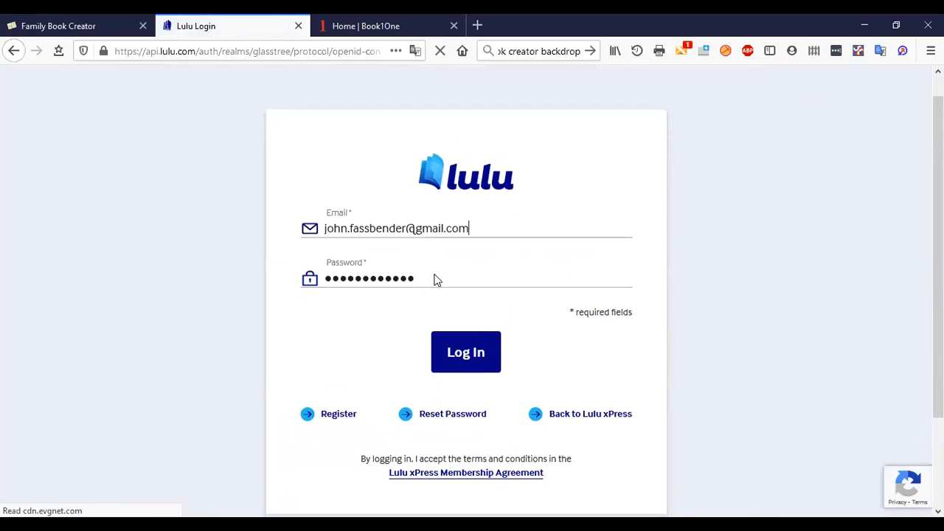
scroll(443, 273, down, 3)
click(452, 257)
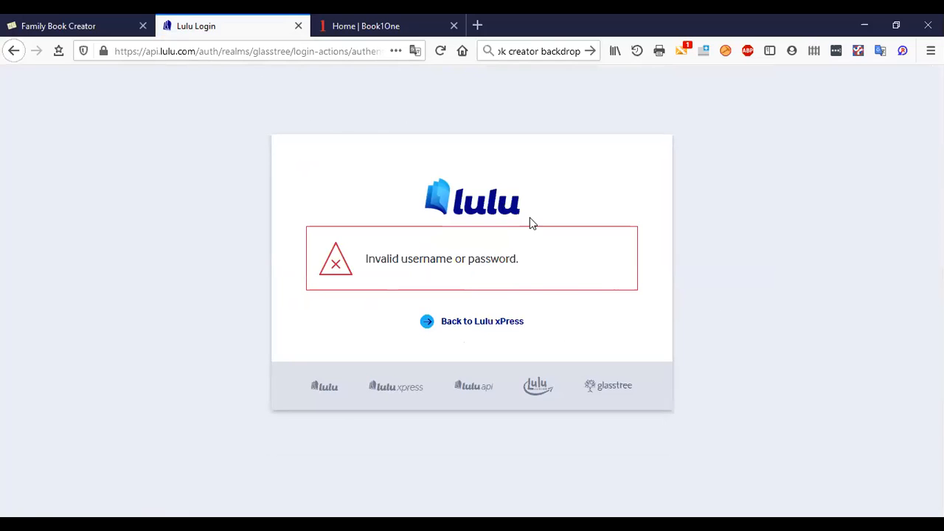
Return to the Lulu xPress home page and log in to the account with the prefilled credentials.
click(489, 330)
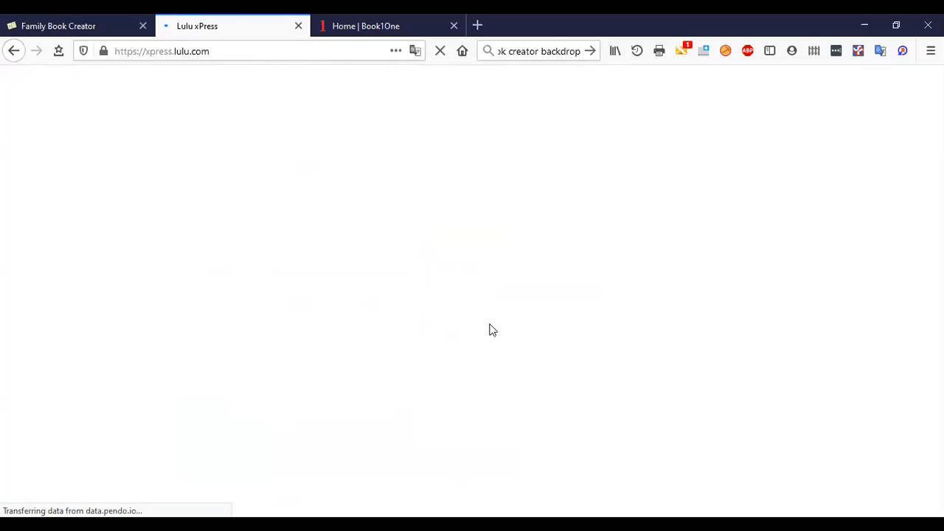
scroll(594, 298, down, 5)
scroll(594, 290, up, 5)
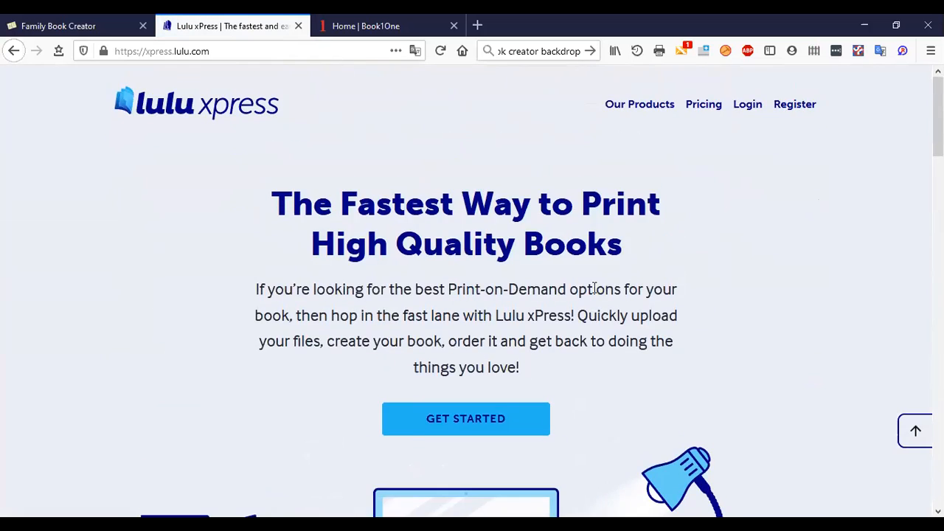
click(747, 106)
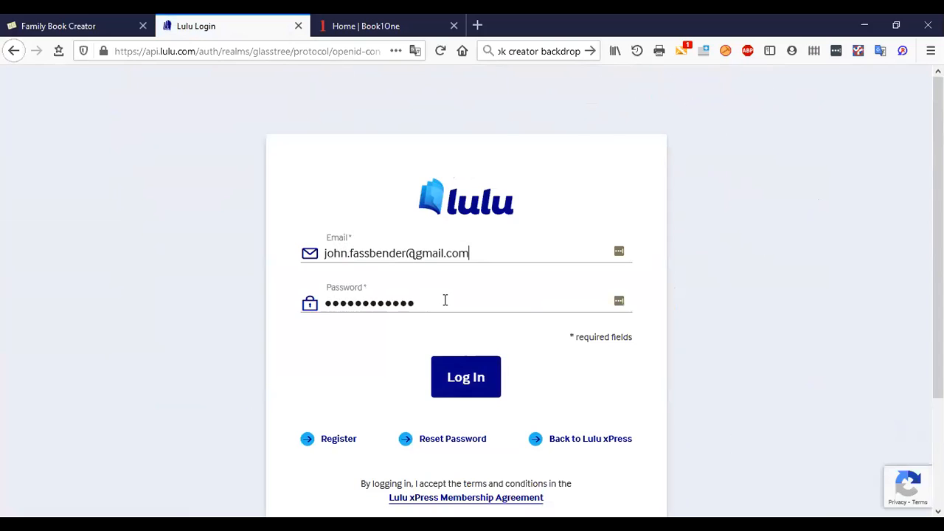
click(465, 378)
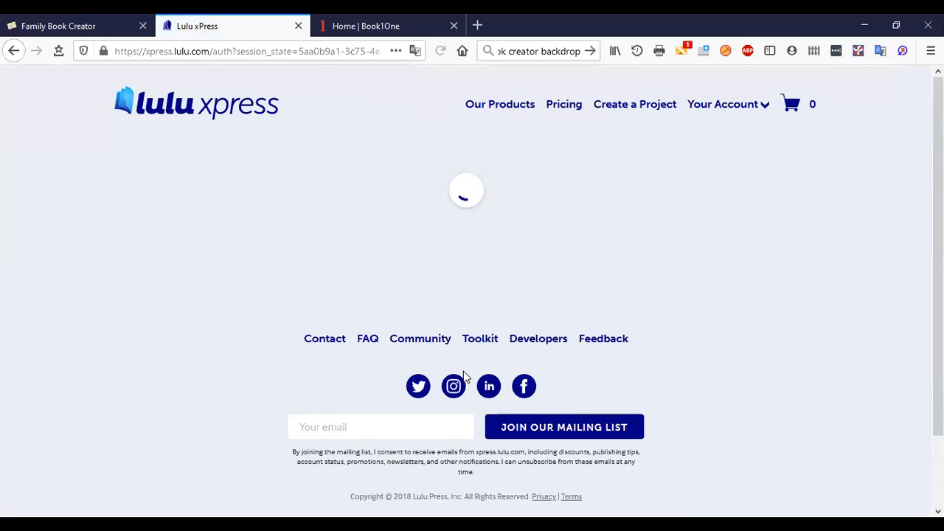
Examine the new book project form, including the title, interior PDF upload, book specifications and cover design sections.
scroll(425, 337, down, 10)
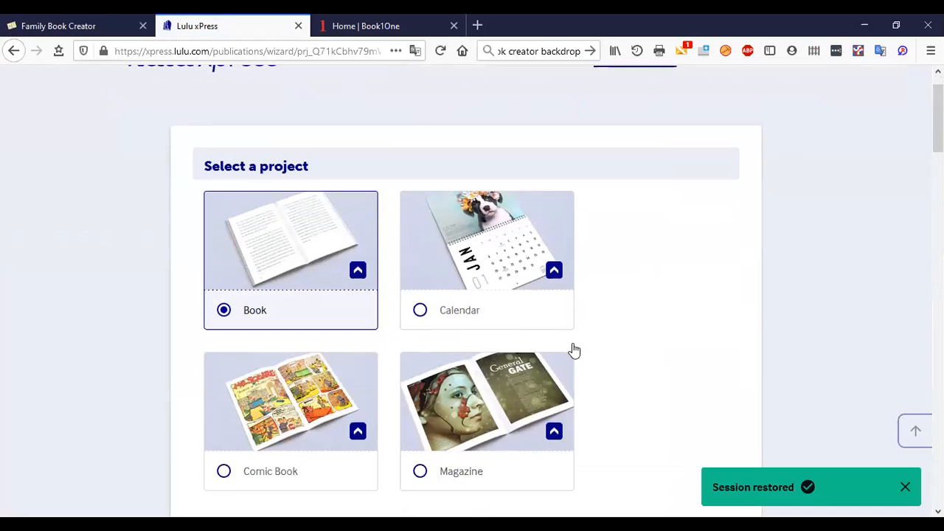
scroll(442, 328, up, 4)
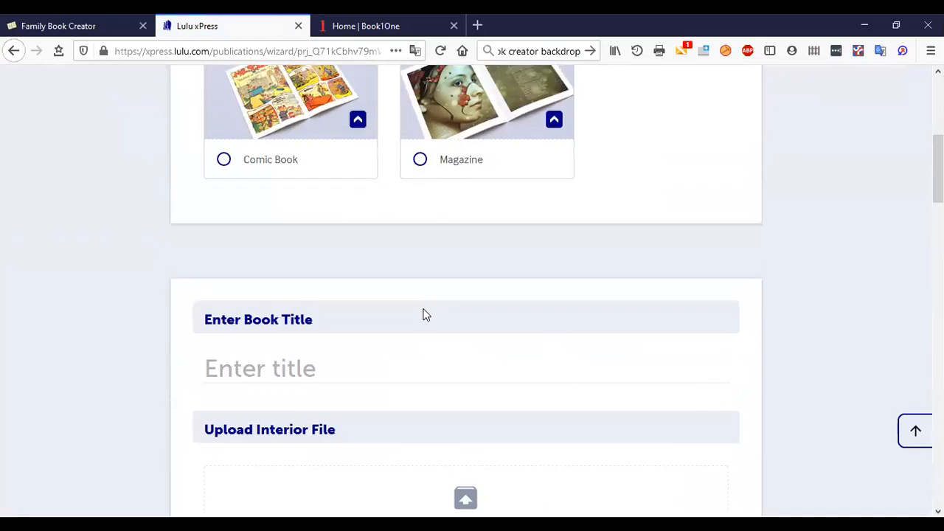
scroll(327, 213, up, 4)
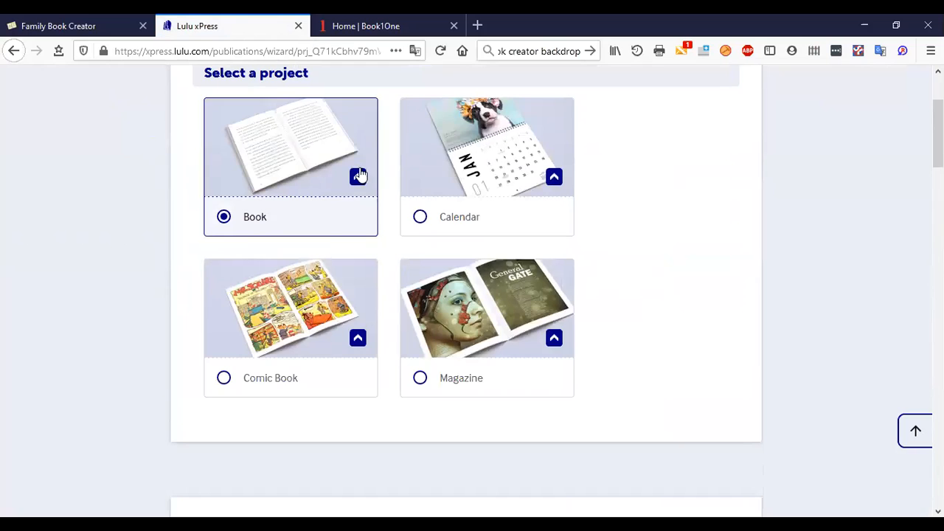
scroll(357, 256, down, 5)
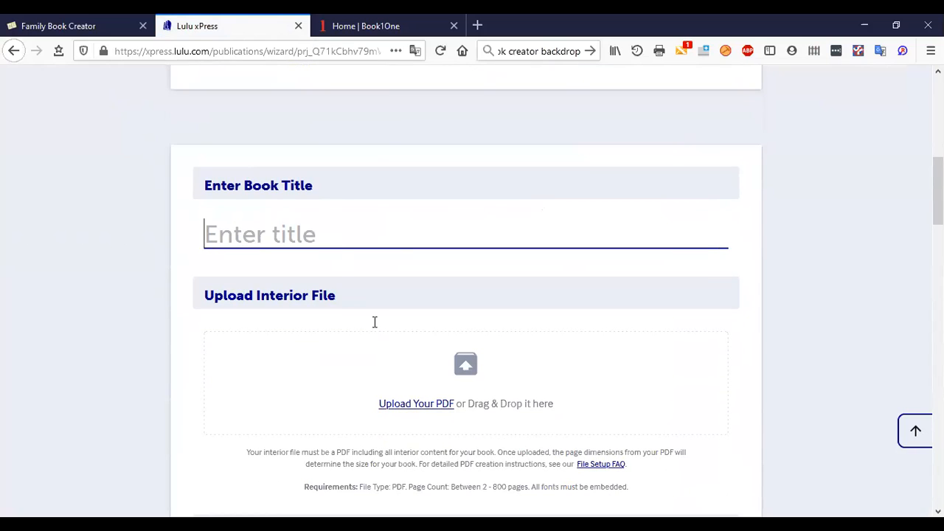
scroll(398, 317, down, 2)
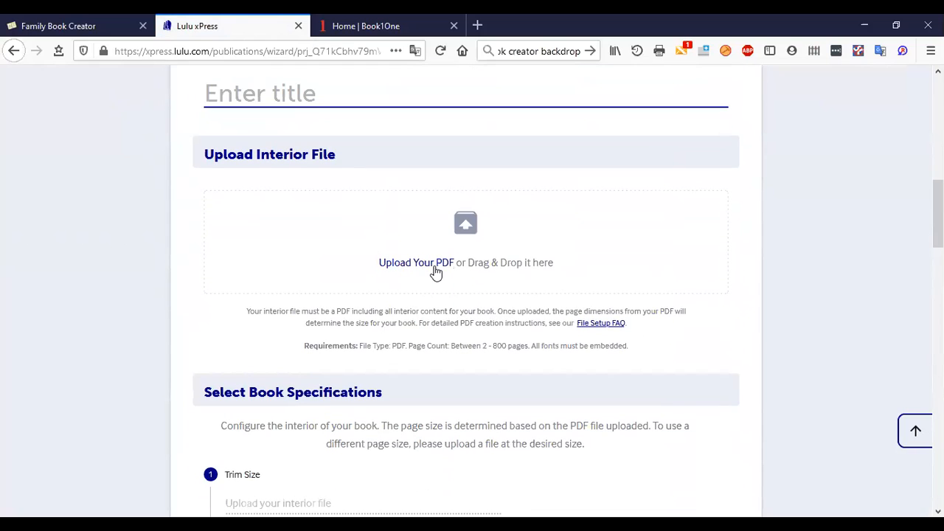
scroll(436, 272, down, 13)
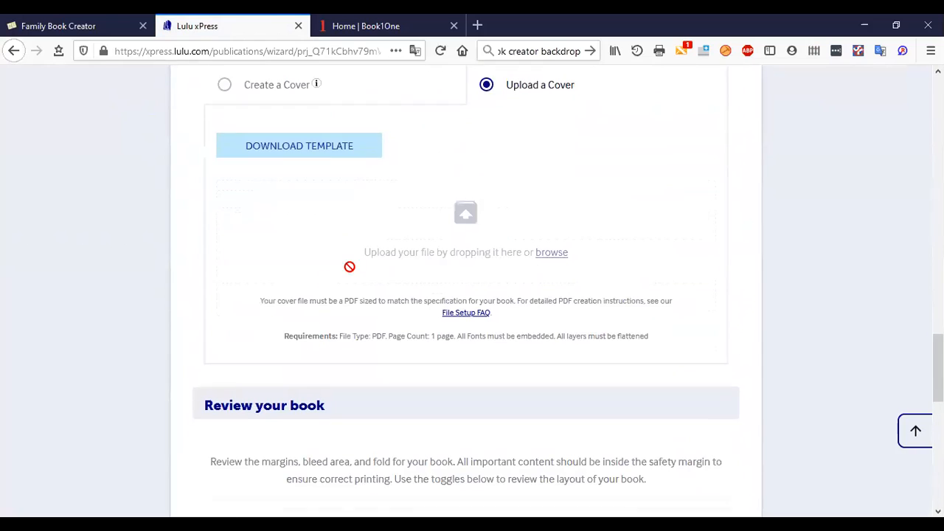
scroll(348, 262, up, 3)
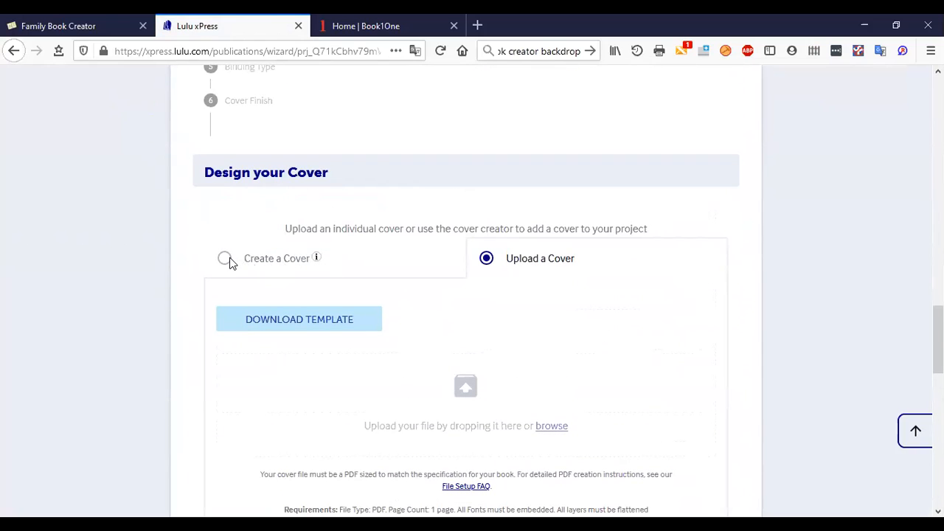
scroll(371, 192, up, 5)
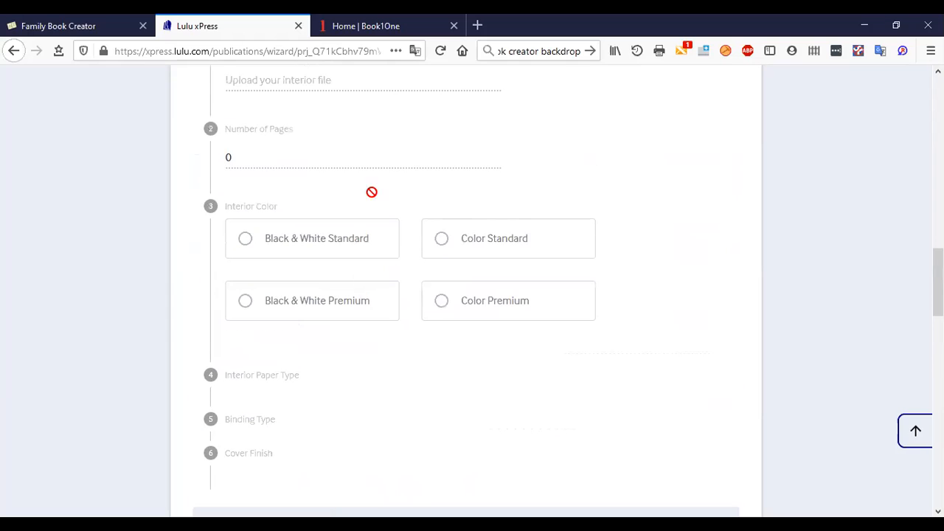
scroll(412, 273, up, 10)
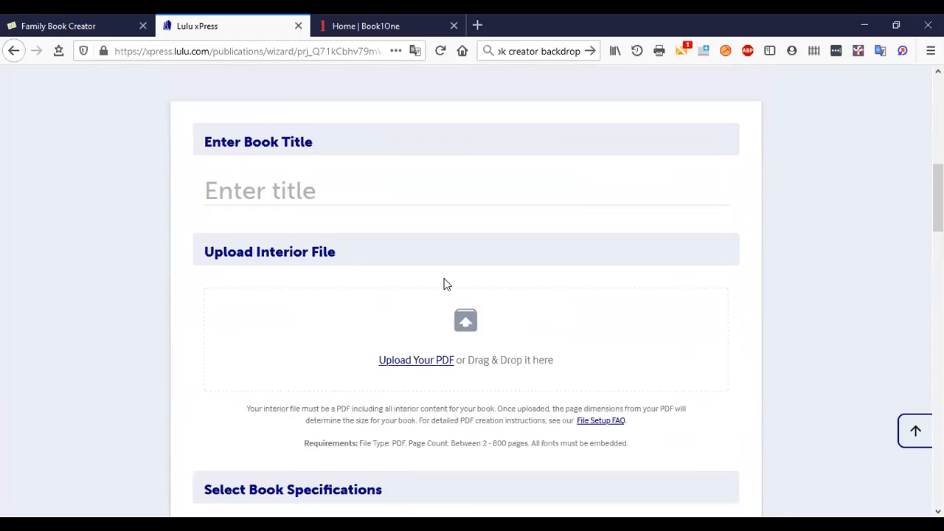
scroll(464, 288, up, 1)
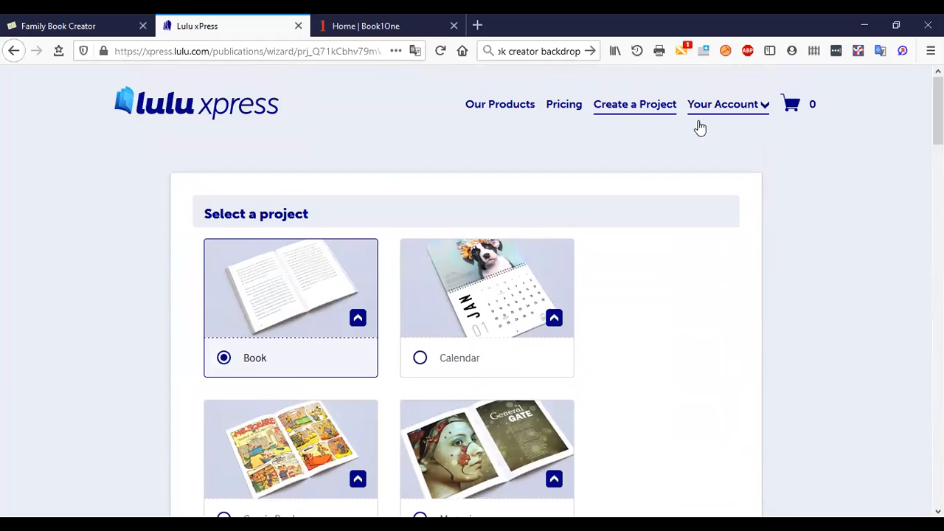
Open the account's project list and examine the specifications and prices of the saved book projects.
click(731, 109)
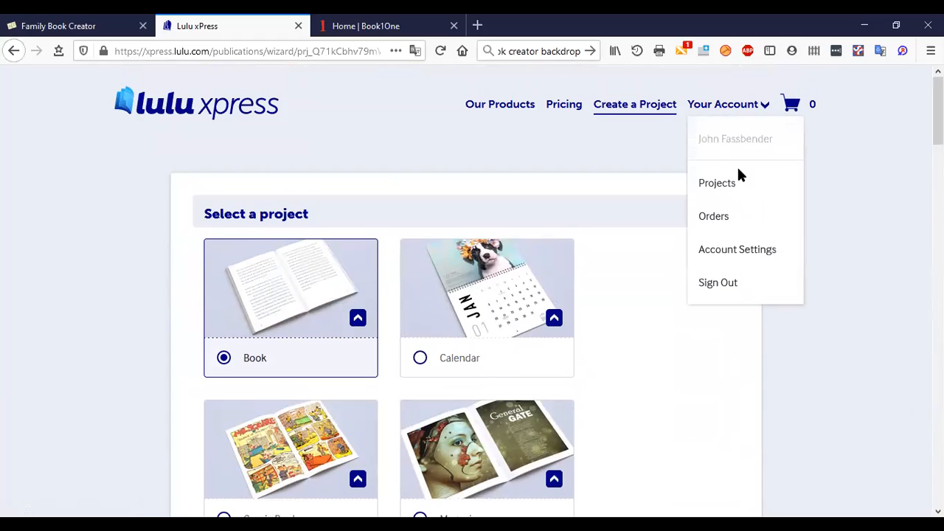
click(729, 189)
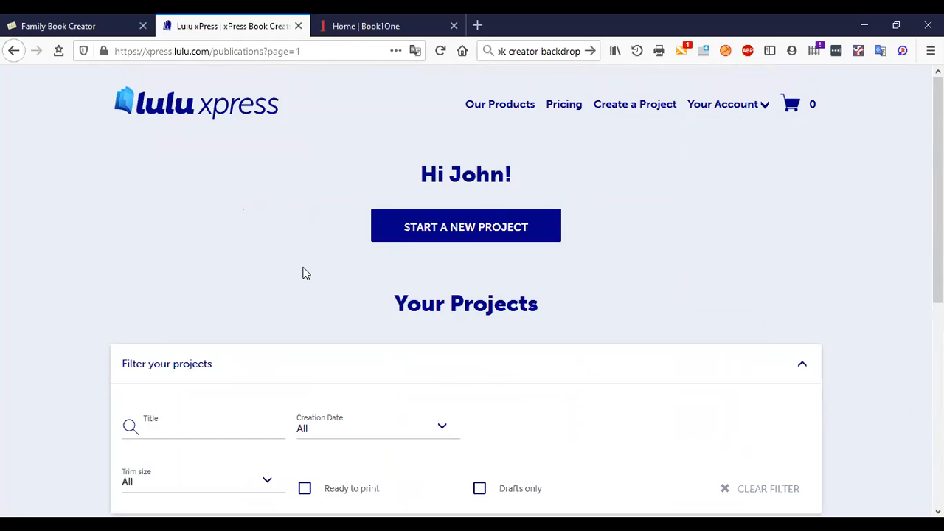
scroll(304, 272, down, 5)
scroll(381, 258, down, 5)
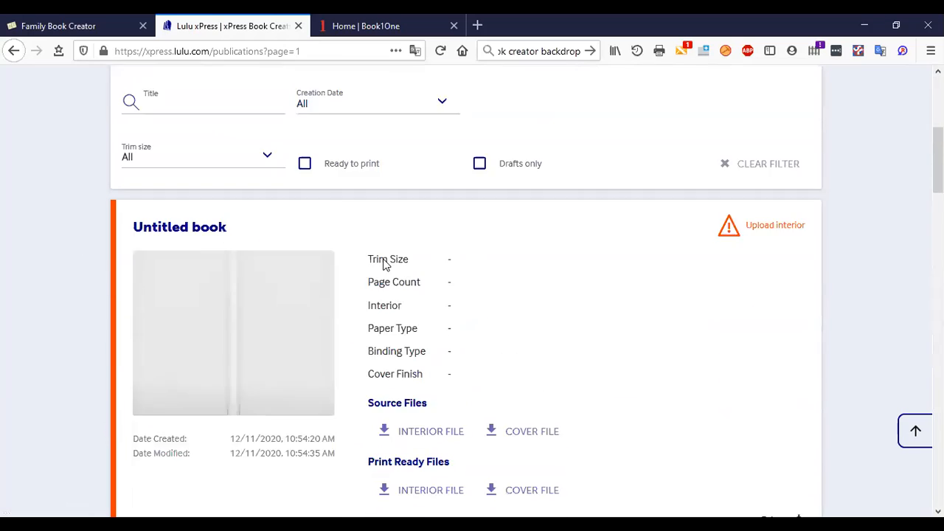
scroll(383, 263, down, 7)
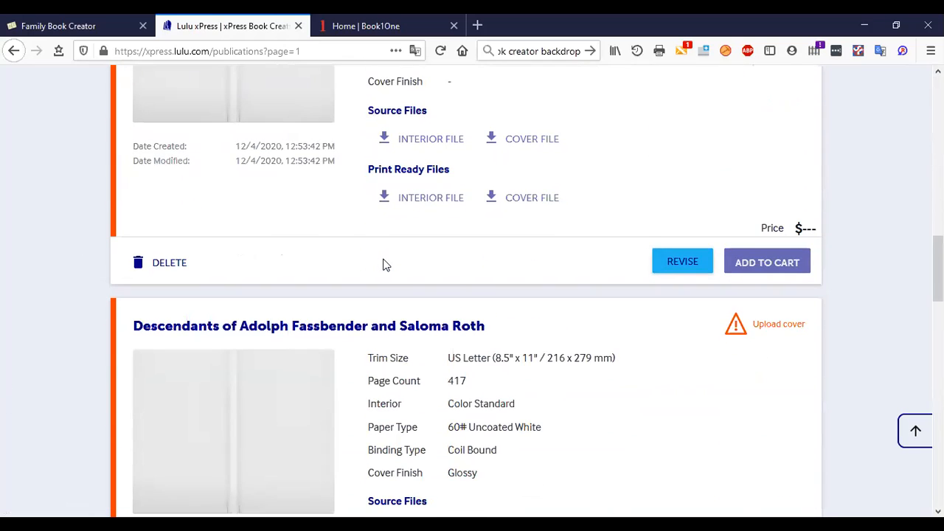
scroll(384, 264, down, 7)
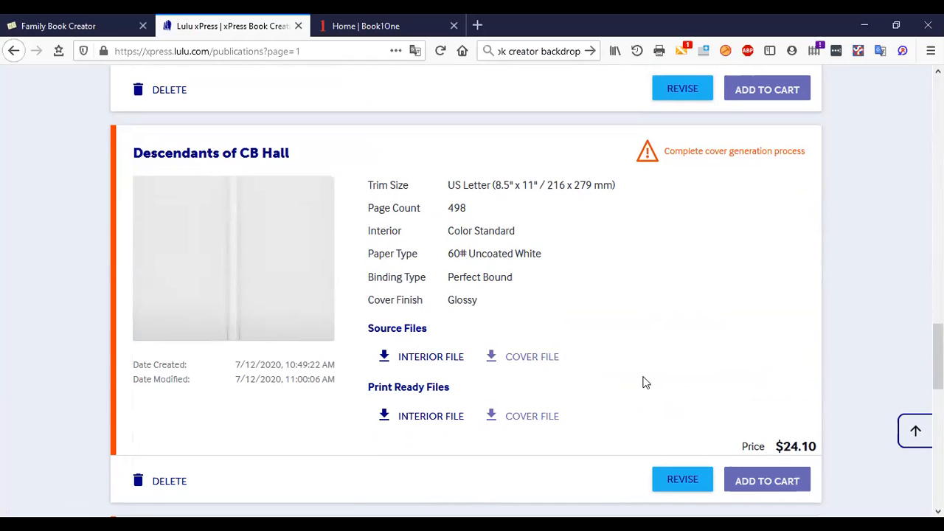
Open the saved 498-page Color Standard, Perfect Bound descendants book for revision.
scroll(398, 298, up, 2)
scroll(406, 310, down, 4)
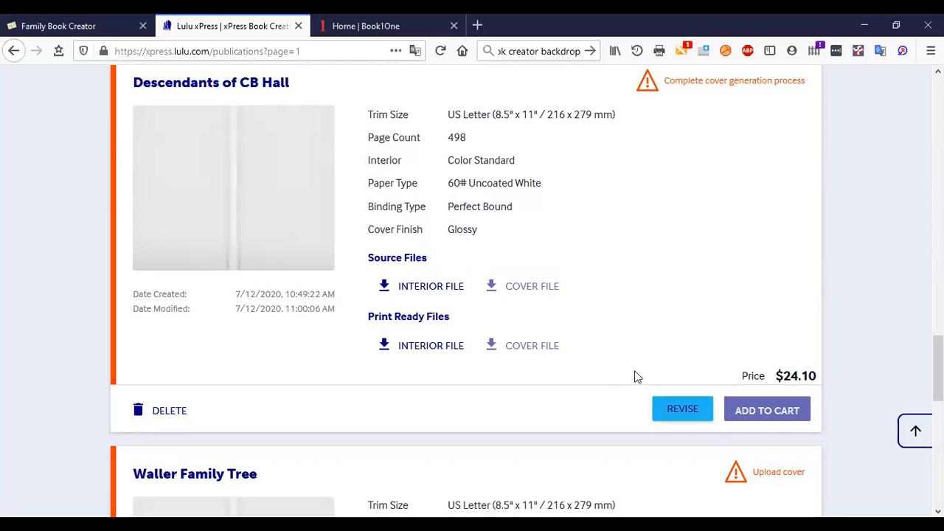
click(686, 411)
scroll(571, 365, down, 5)
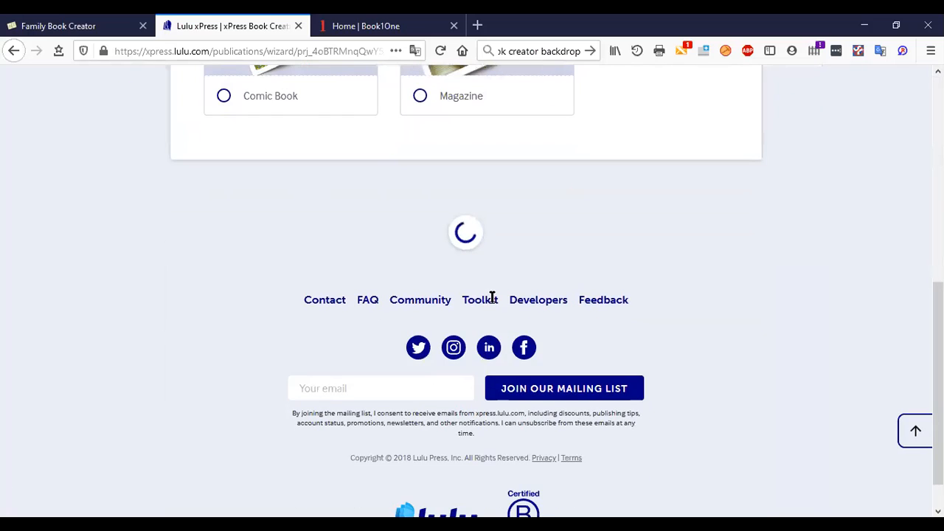
Examine the saved book's binding and cover finish specifications and the Create a Cover content fields.
scroll(490, 300, down, 6)
scroll(490, 306, down, 5)
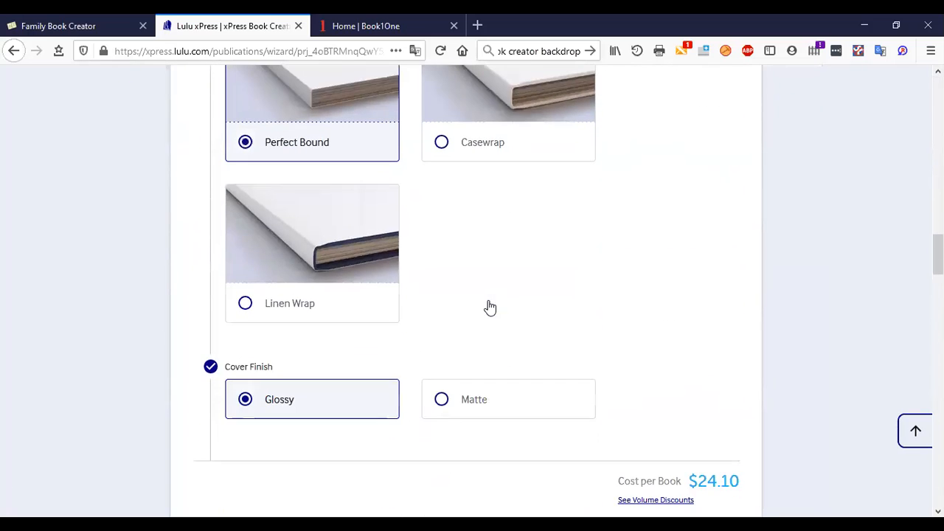
scroll(490, 306, down, 9)
scroll(488, 299, up, 1)
scroll(489, 299, up, 4)
scroll(315, 360, down, 3)
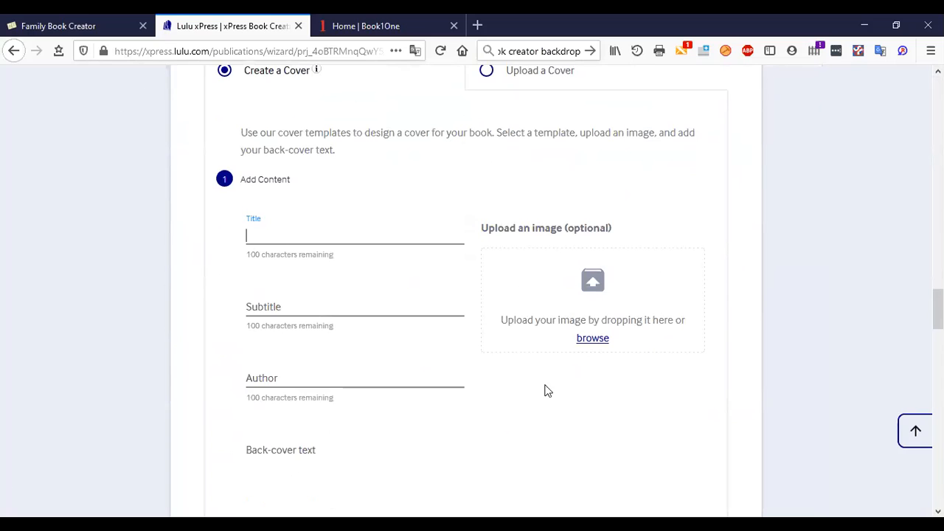
Show the Upload a Cover option with its template download and file upload area, and switch back to Create a Cover.
scroll(560, 302, up, 3)
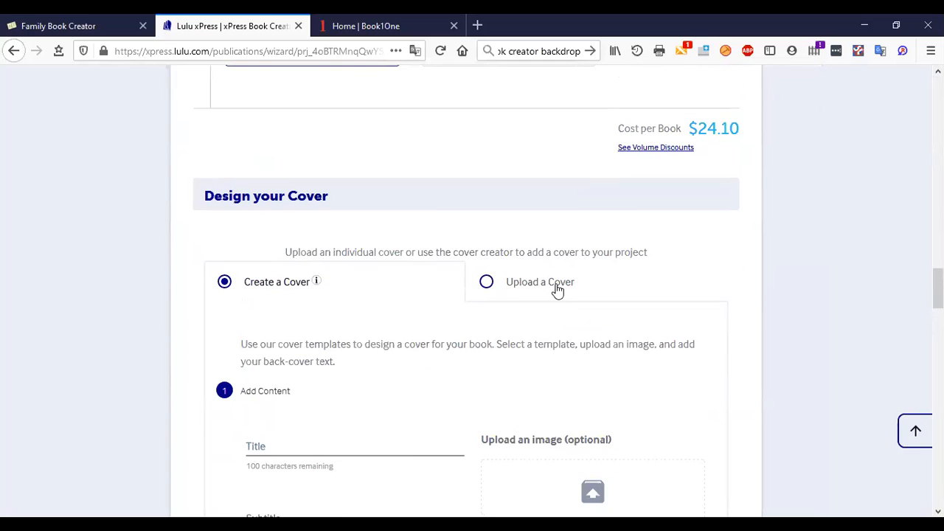
click(558, 291)
scroll(497, 332, down, 2)
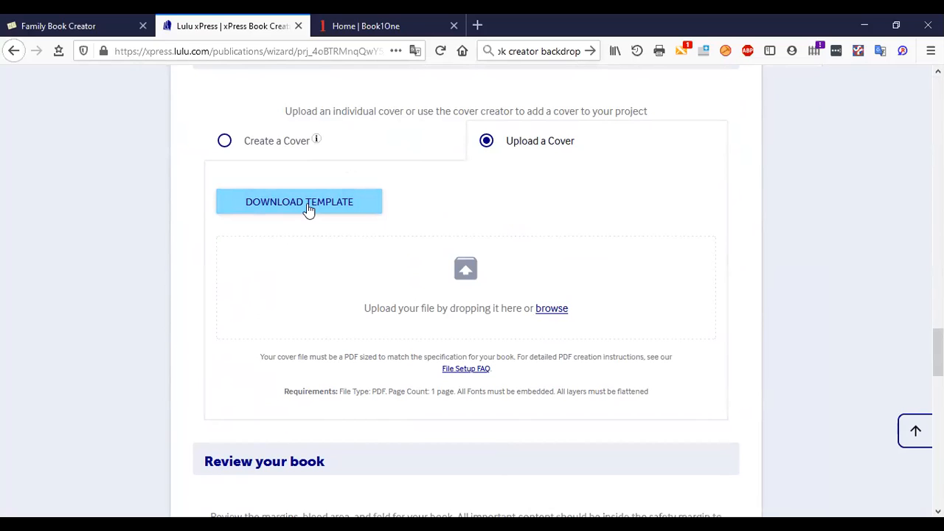
click(294, 145)
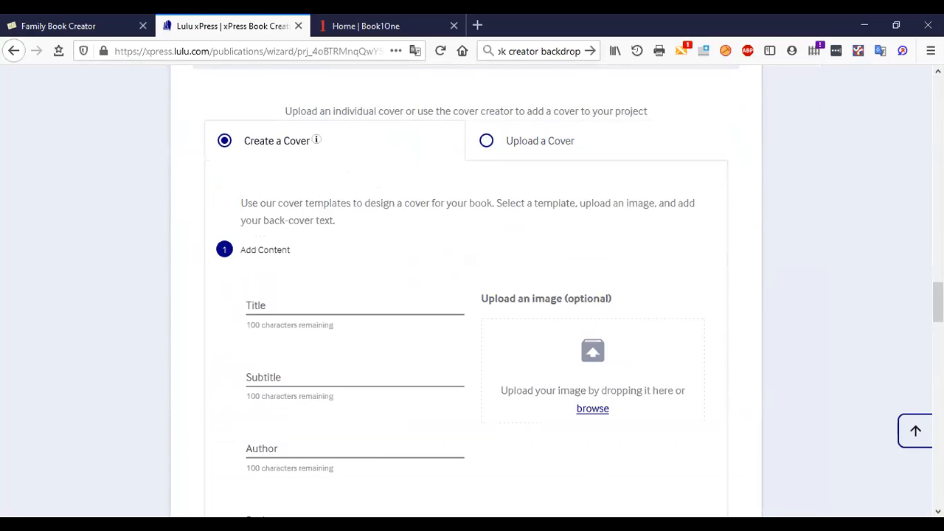
scroll(507, 351, up, 15)
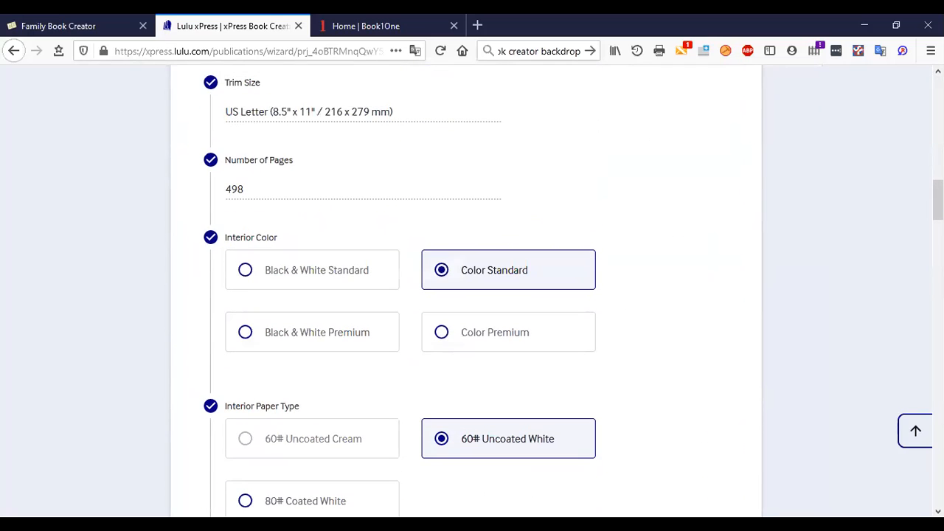